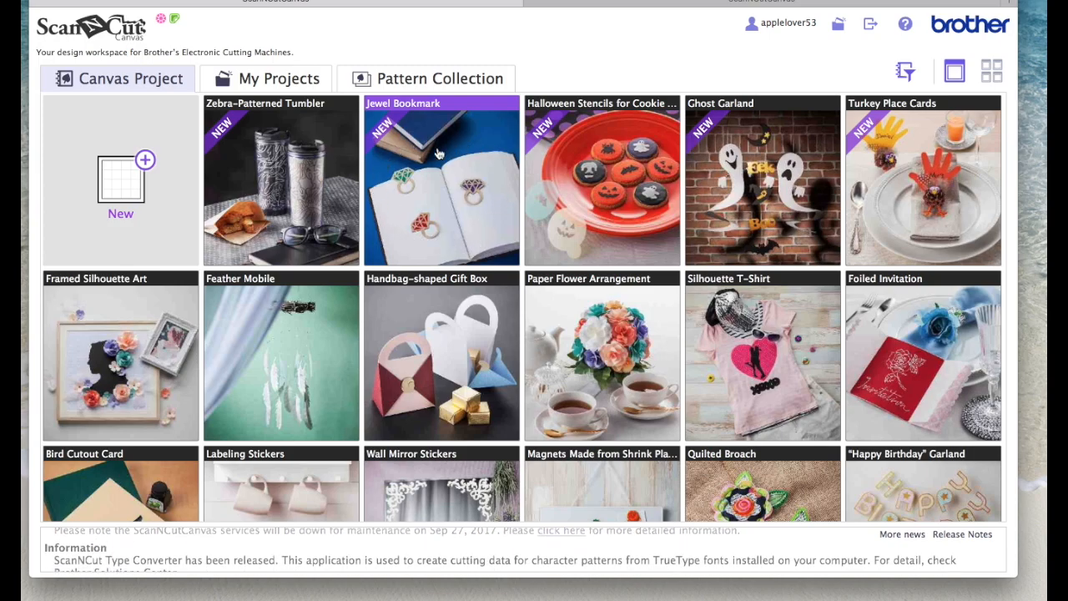
- Import part 000202_A of the Jewel Bookmark project into the editor as a new design
left_click(455, 207)
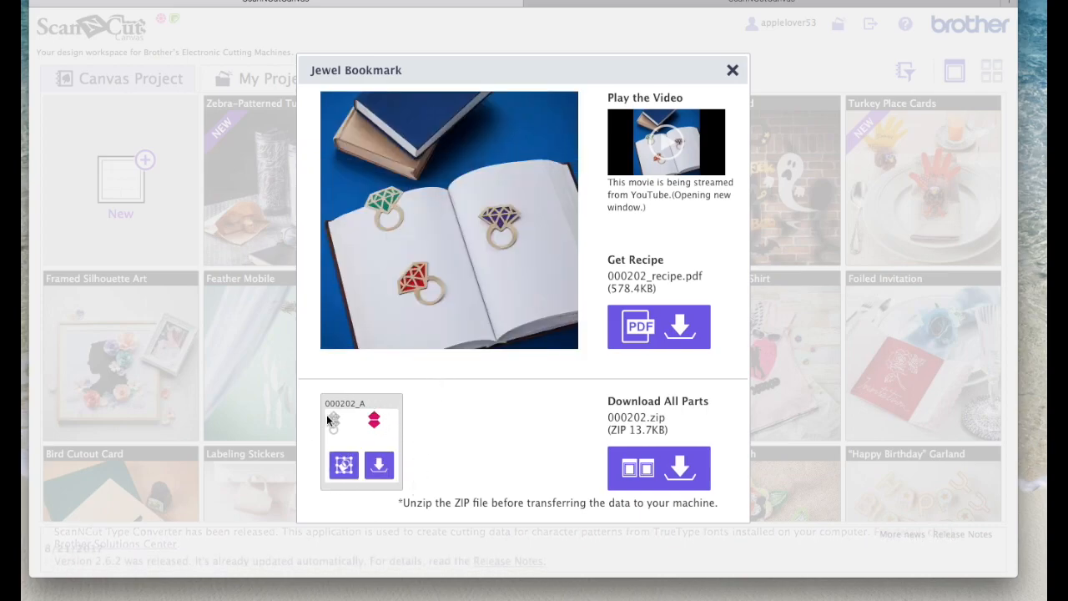
left_click(344, 469)
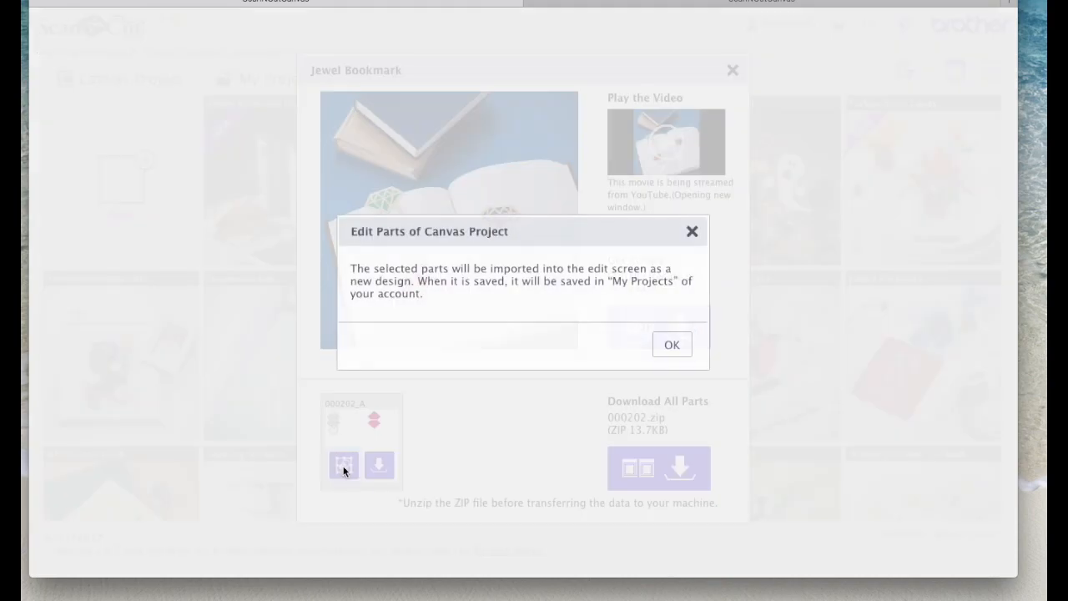
left_click(672, 346)
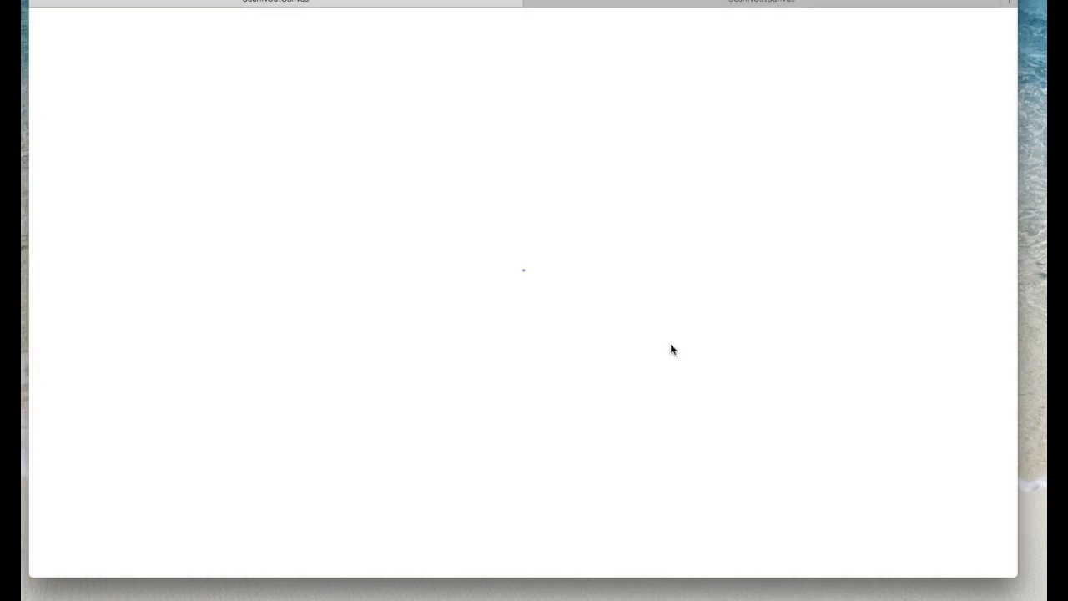
- Delete the pink jewel piece and move the ring pattern toward the upper middle of the mat
left_click(680, 192)
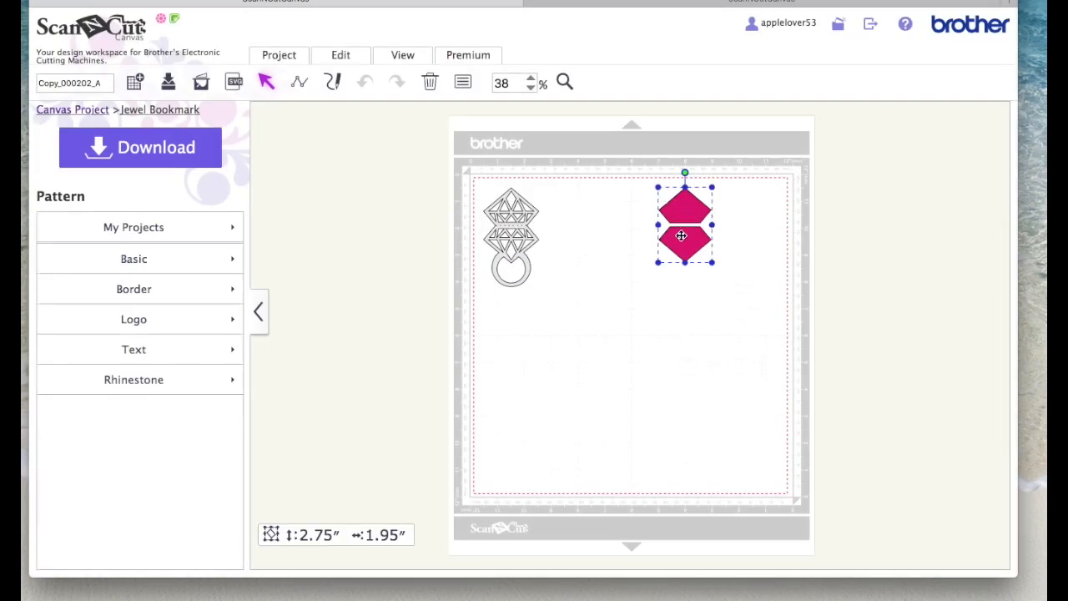
key("Delete")
left_click_drag(512, 241, 615, 257)
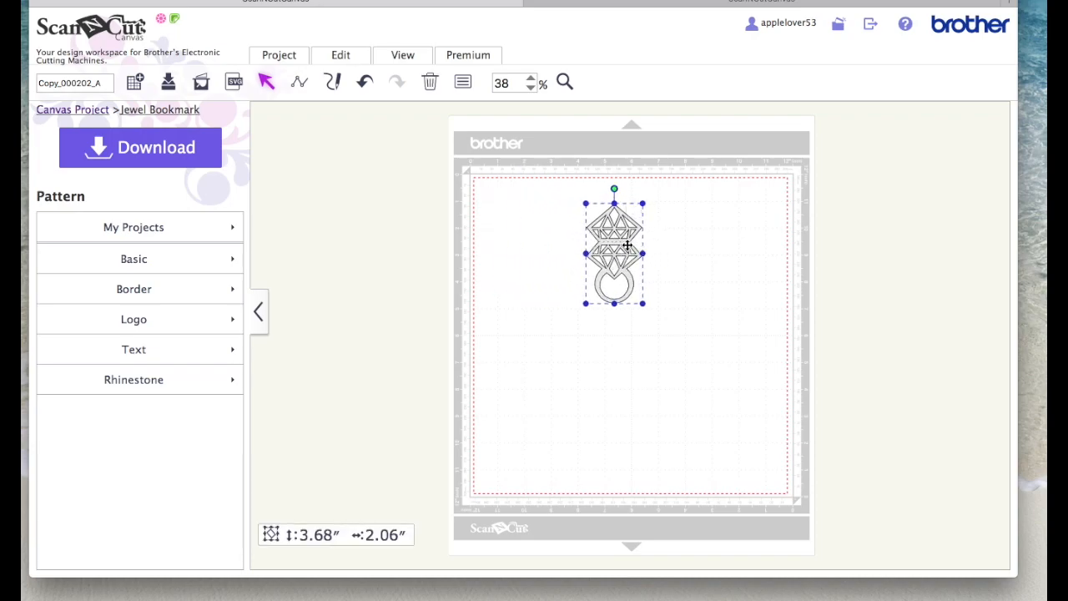
- Ungroup the ring pattern, move the outline aside, and delete the loose dashed fold line
right_click(621, 244)
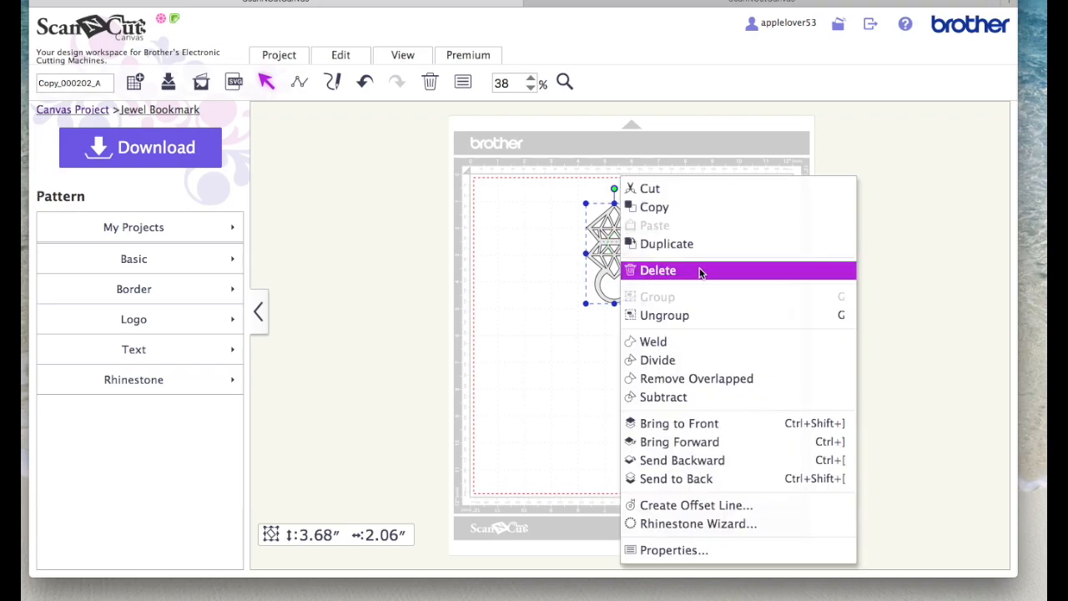
left_click(693, 316)
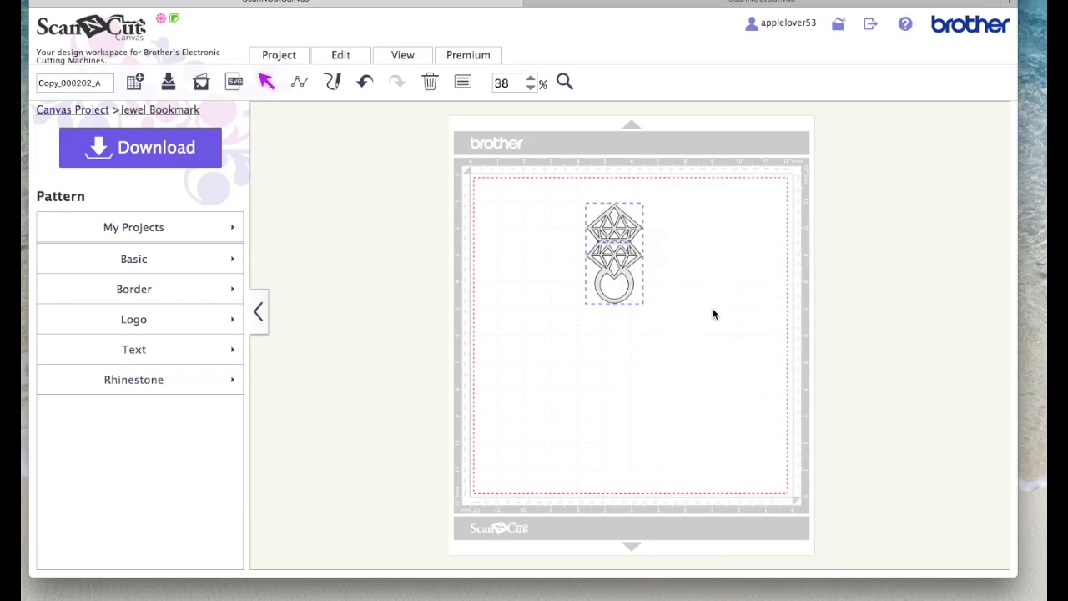
left_click(714, 313)
left_click_drag(624, 272, 726, 272)
left_click(758, 322)
left_click_drag(544, 209, 653, 289)
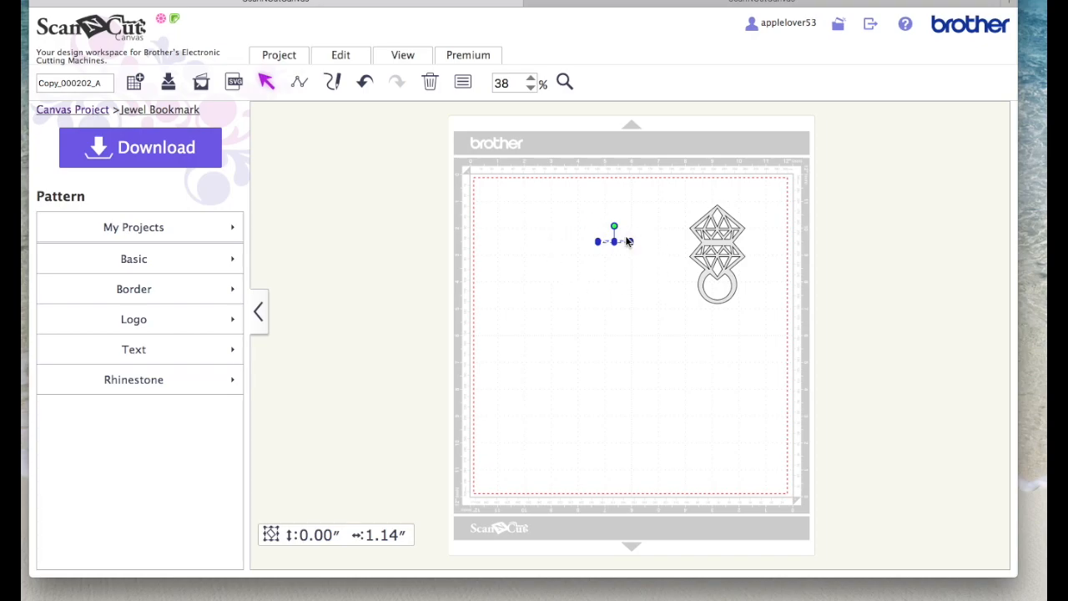
key("Delete")
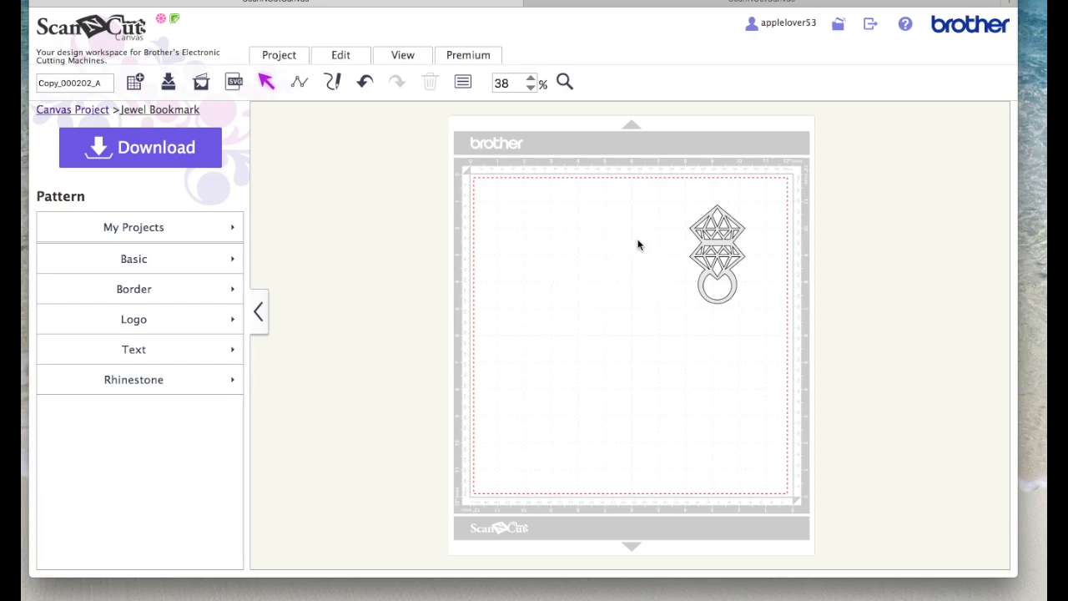
- Add a basic rectangle, reshape it into a strip about 6.16" wide and 0.12" high, and place it across the ring pattern
left_click(115, 257)
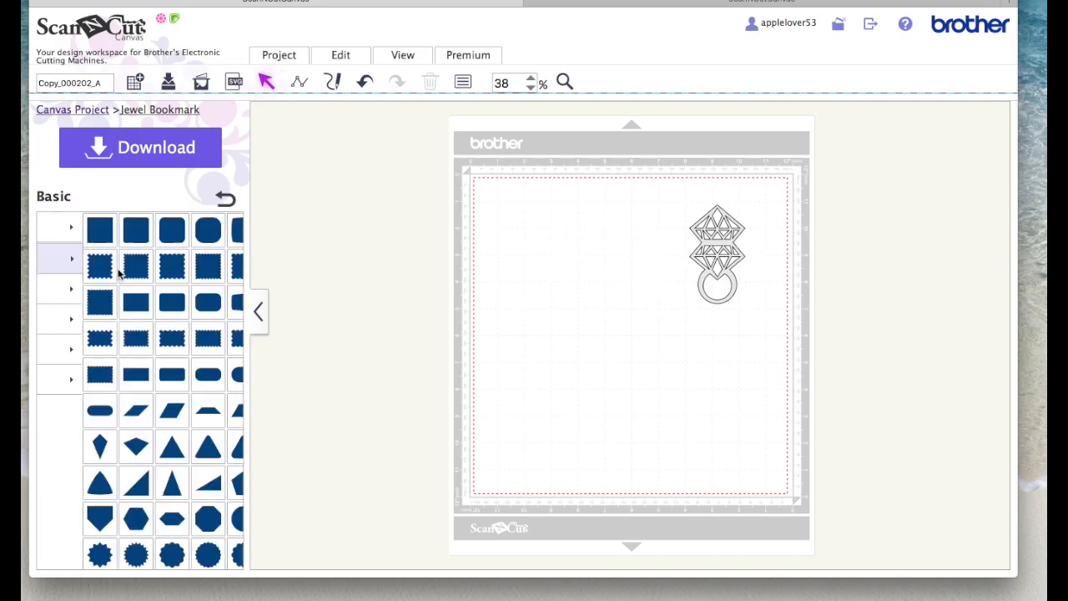
left_click(93, 302)
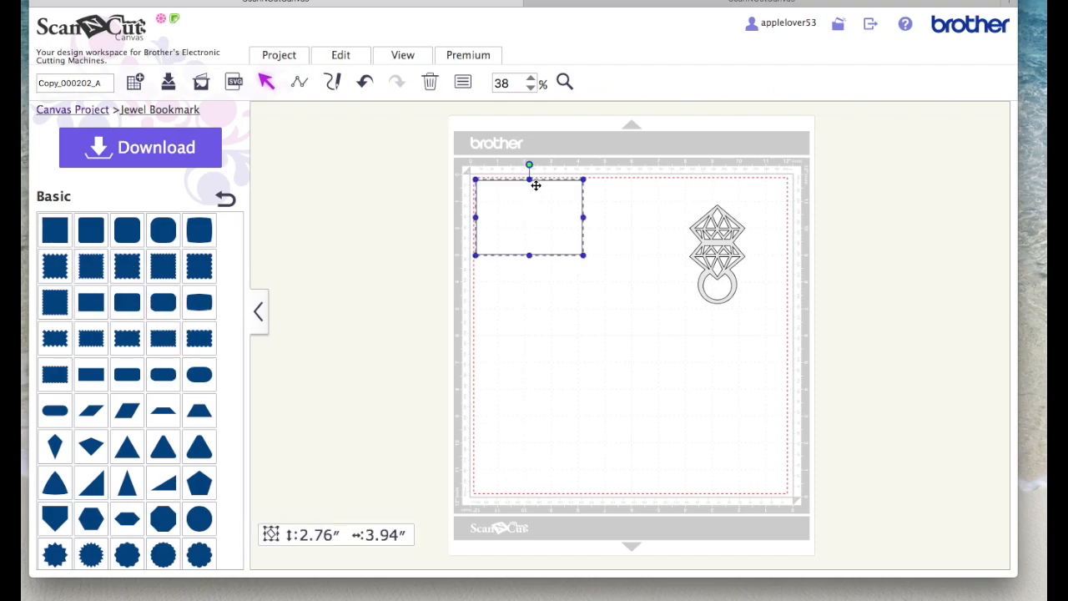
left_click_drag(584, 216, 643, 217)
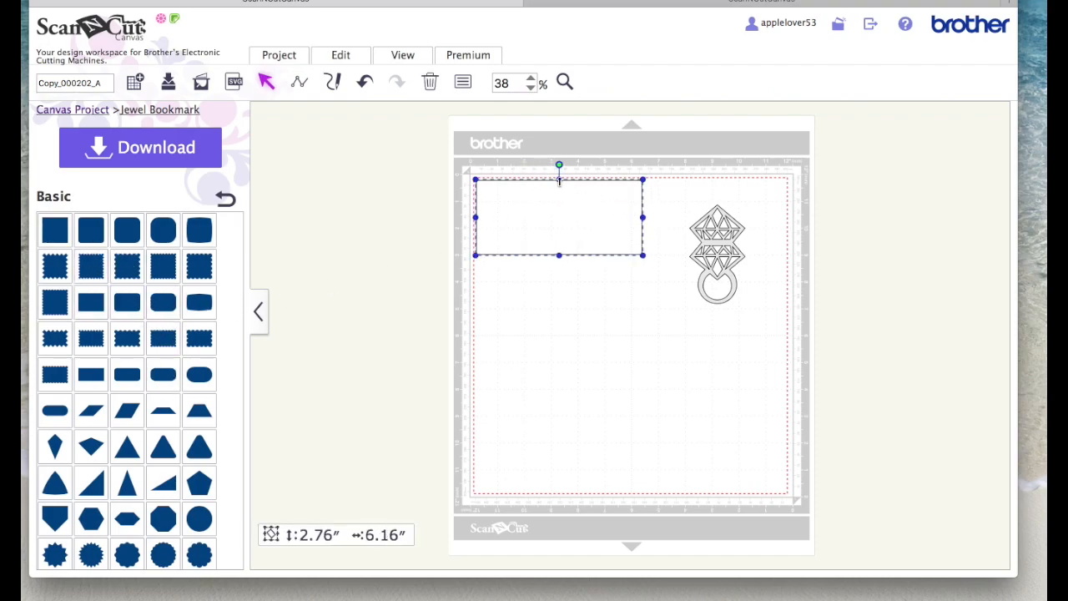
left_click_drag(559, 180, 735, 243)
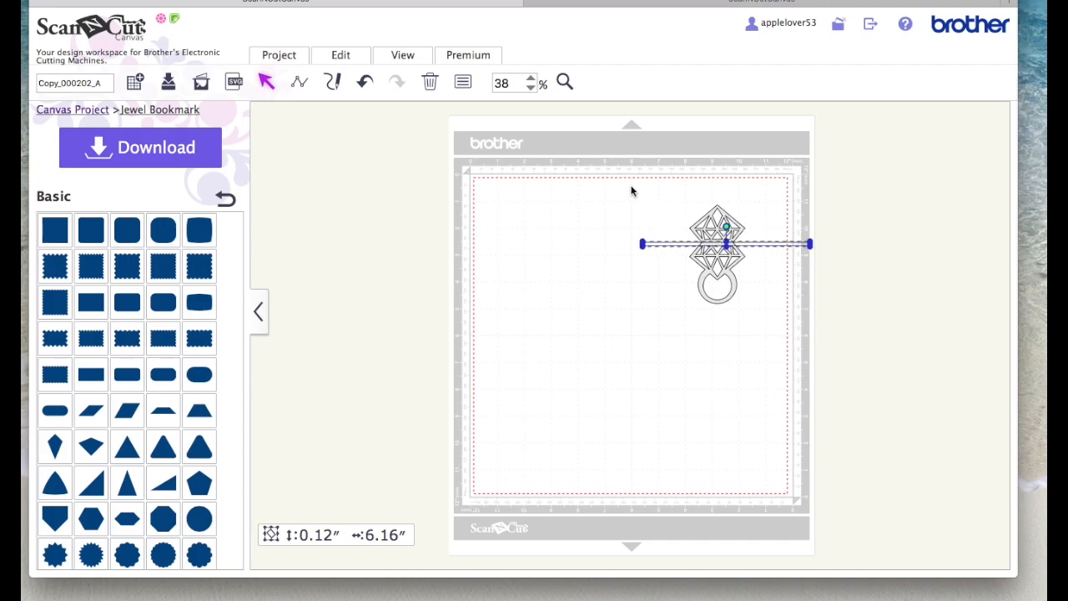
- Position the thin strip precisely over the narrow band joining the two jewels
left_click(565, 82)
left_click_drag(651, 180, 762, 336)
left_click_drag(727, 297, 719, 294)
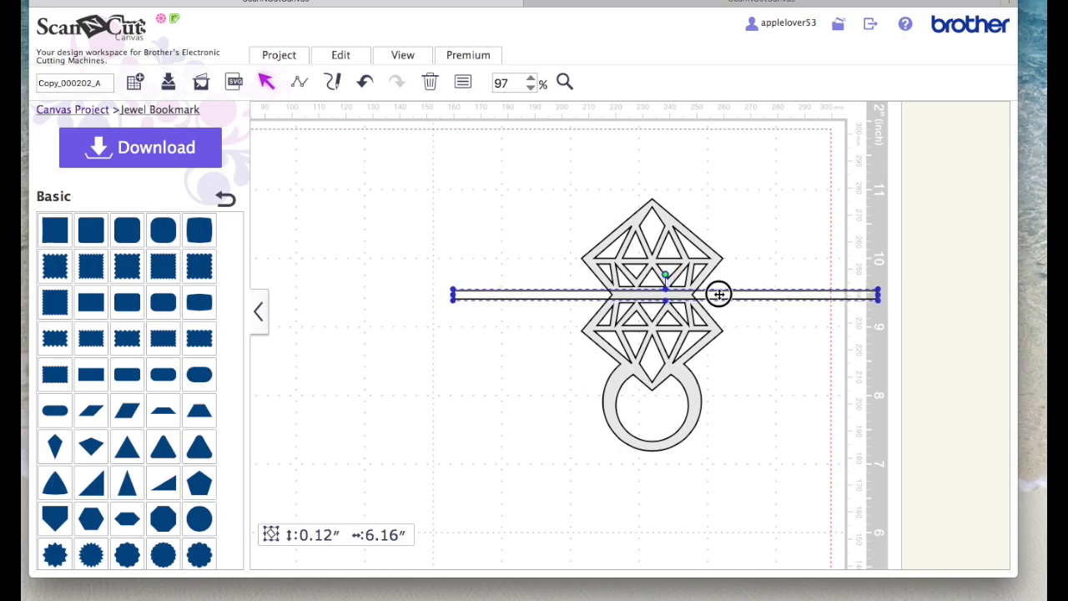
- Split the ring pattern with the strip and move the separated upper jewel to the upper-left area of the mat
left_click_drag(379, 150, 935, 523)
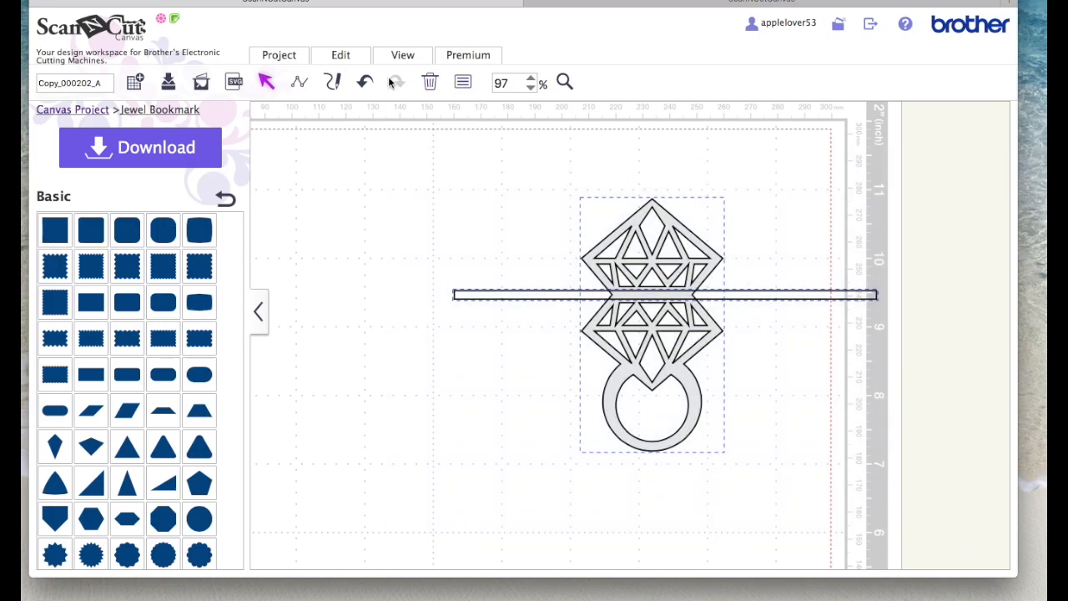
left_click(341, 57)
left_click(341, 57)
left_click(384, 337)
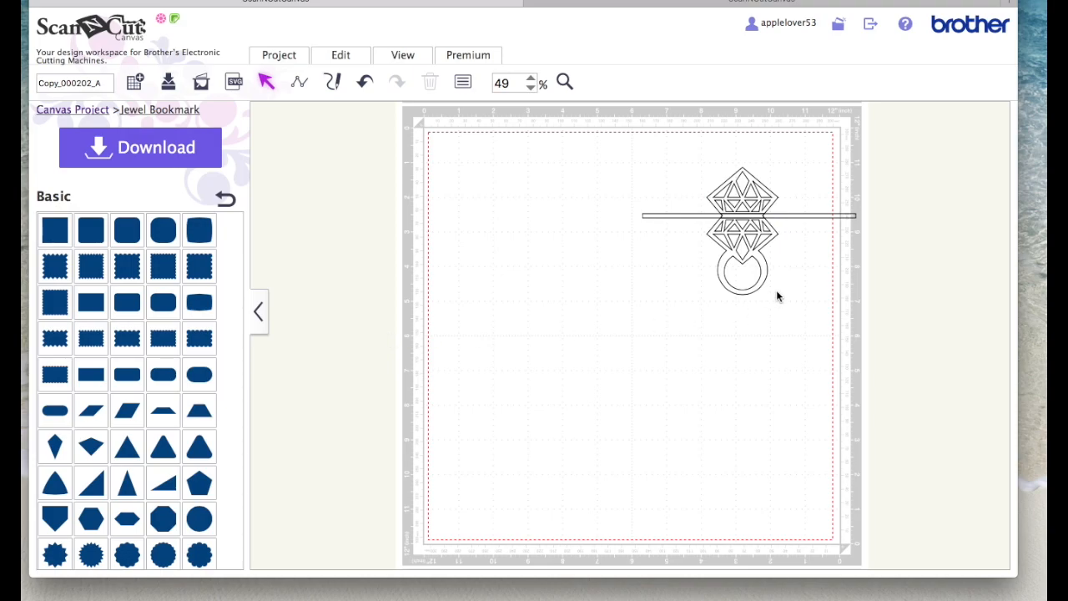
left_click_drag(755, 190, 512, 175)
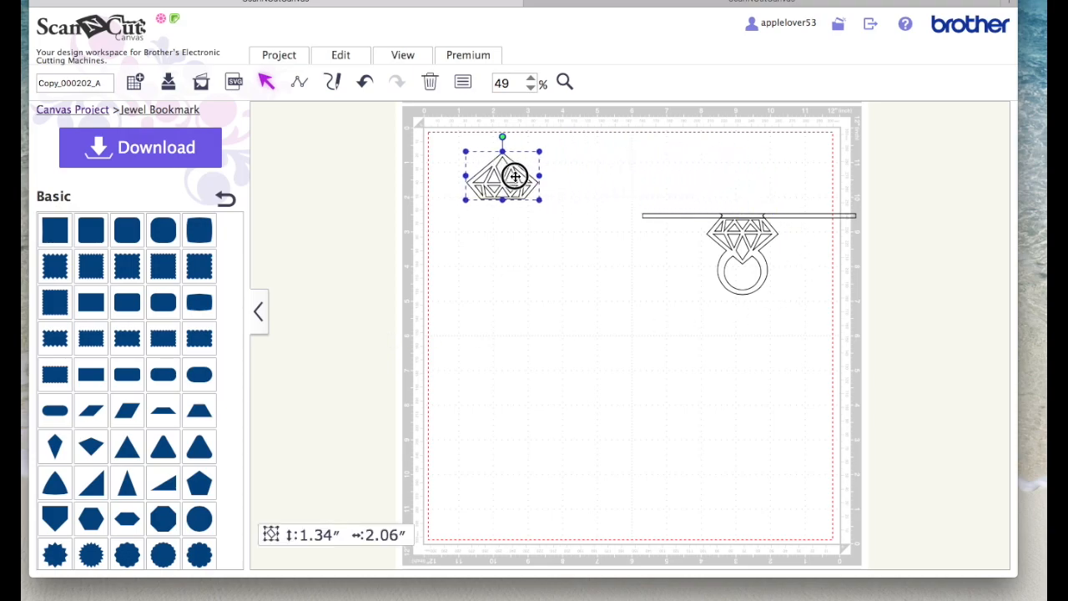
left_click(536, 244)
- Move the remaining ring off the mat's right side and delete the leftover strip
left_click_drag(623, 165, 918, 357)
left_click(781, 389)
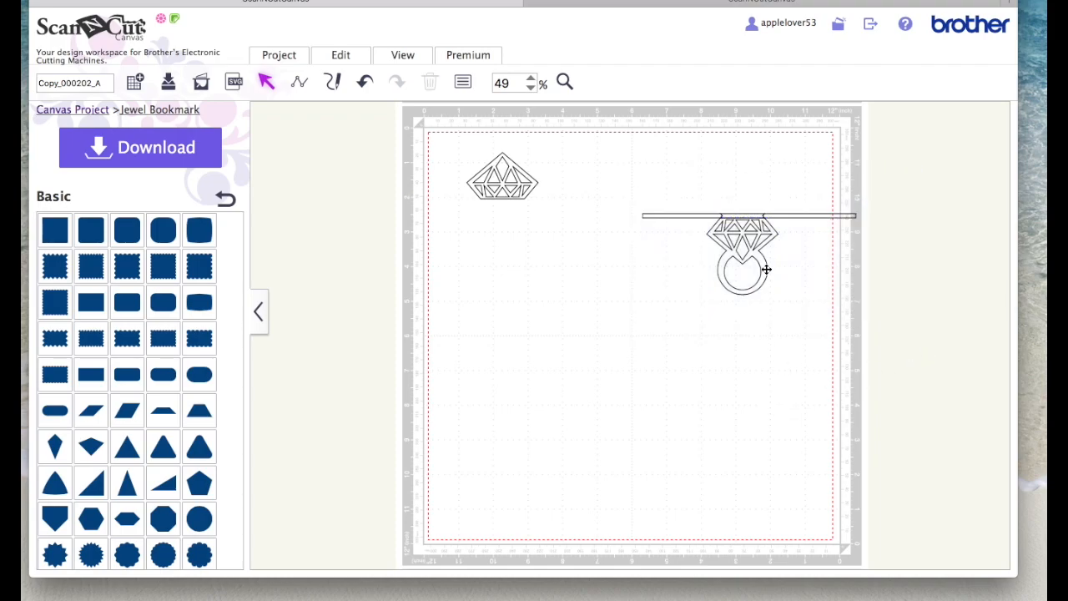
left_click_drag(761, 246, 902, 269)
left_click_drag(619, 189, 898, 235)
key("Delete")
- Duplicate the single jewel and place the copy off the mat above the ring
left_click(510, 180)
left_click(519, 179)
right_click(520, 179)
left_click(577, 251)
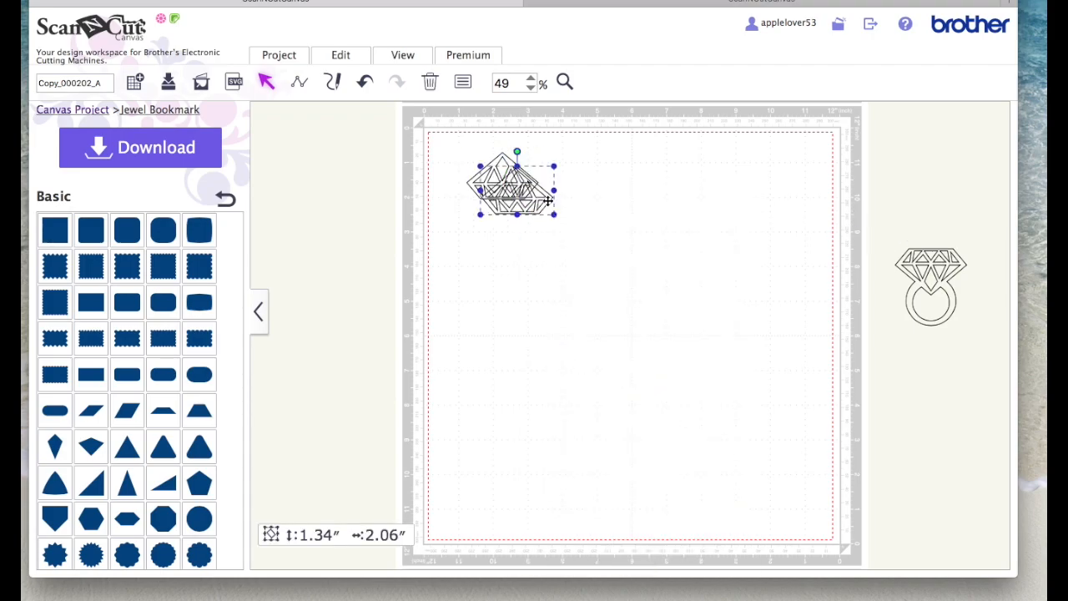
left_click_drag(543, 191, 937, 160)
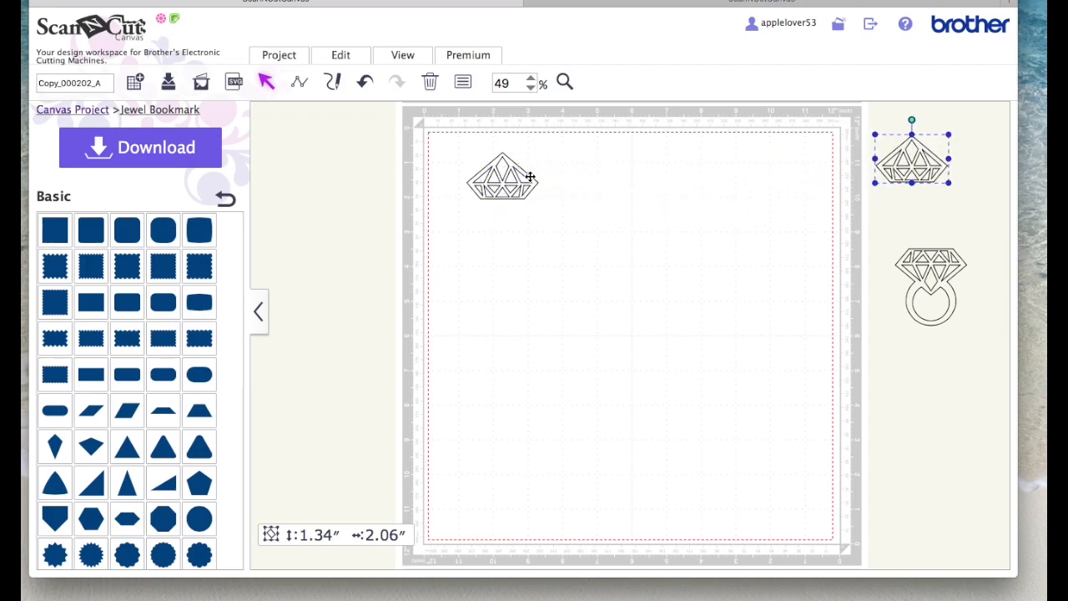
- Move the jewel closer to the mat's upper-left corner and duplicate it three times, spreading the copies in a row
left_click_drag(530, 177, 505, 171)
right_click(485, 177)
left_click(566, 243)
left_click_drag(511, 196, 694, 194)
right_click(587, 194)
left_click(656, 238)
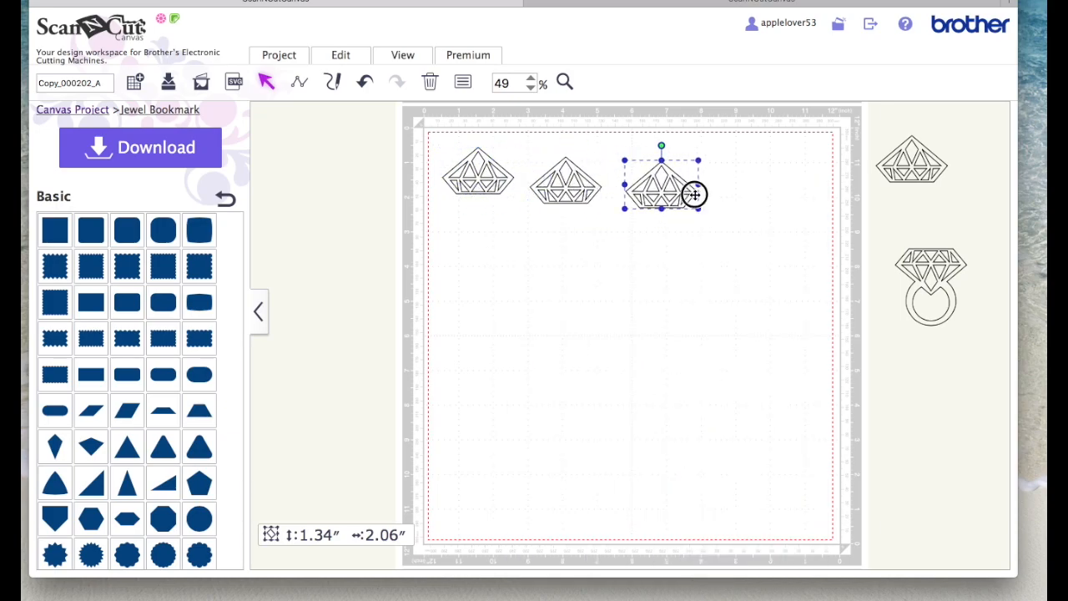
right_click(694, 195)
left_click(769, 242)
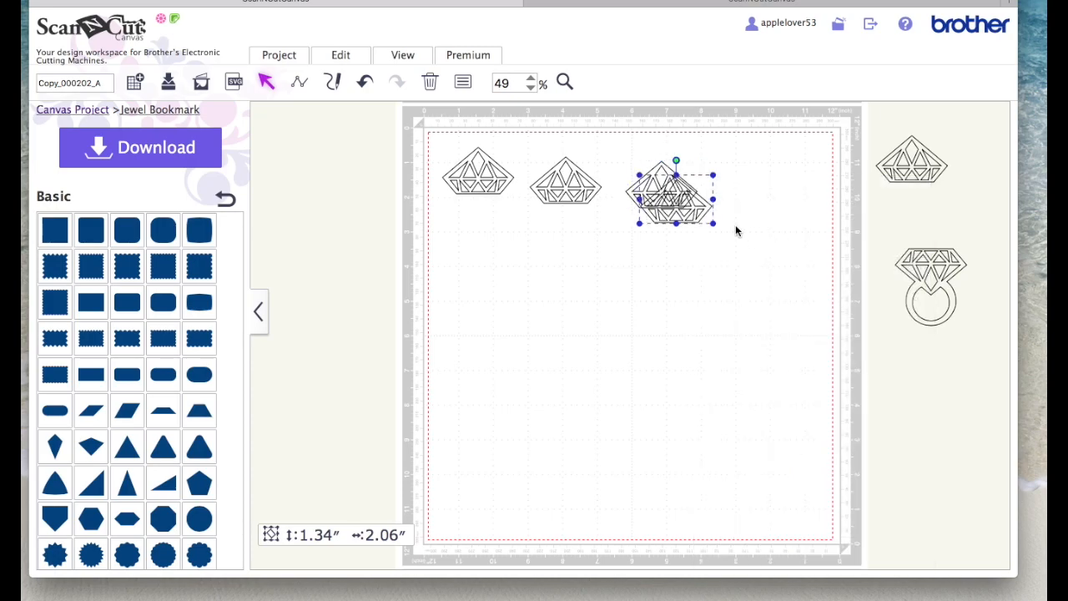
left_click_drag(698, 210, 768, 180)
- Move the three jewel copies together so each one's side tip overlaps its neighbour's
left_click_drag(561, 189, 541, 178)
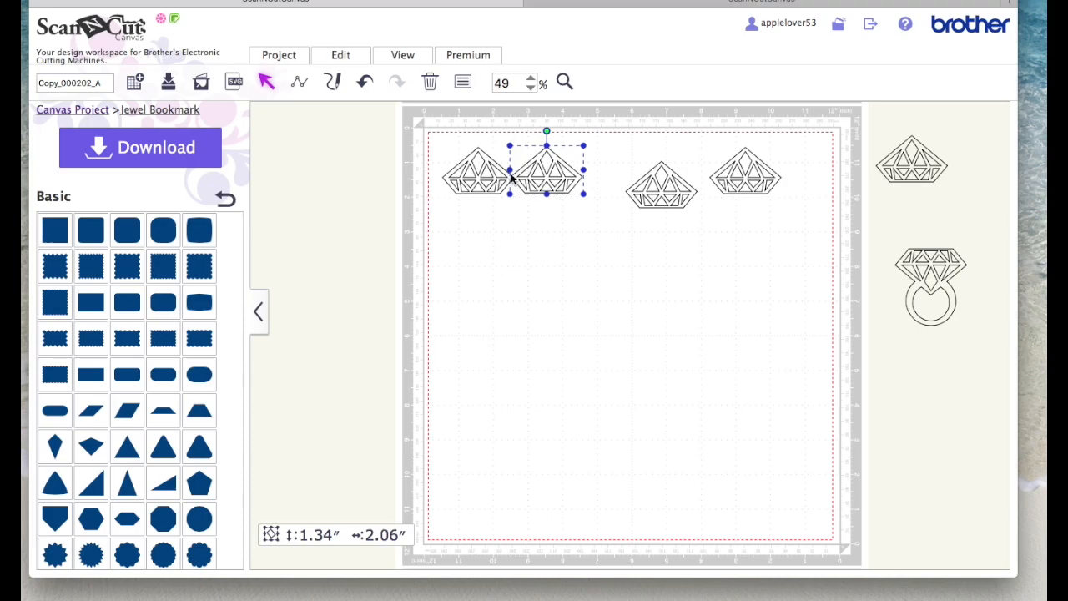
left_click_drag(647, 195, 601, 181)
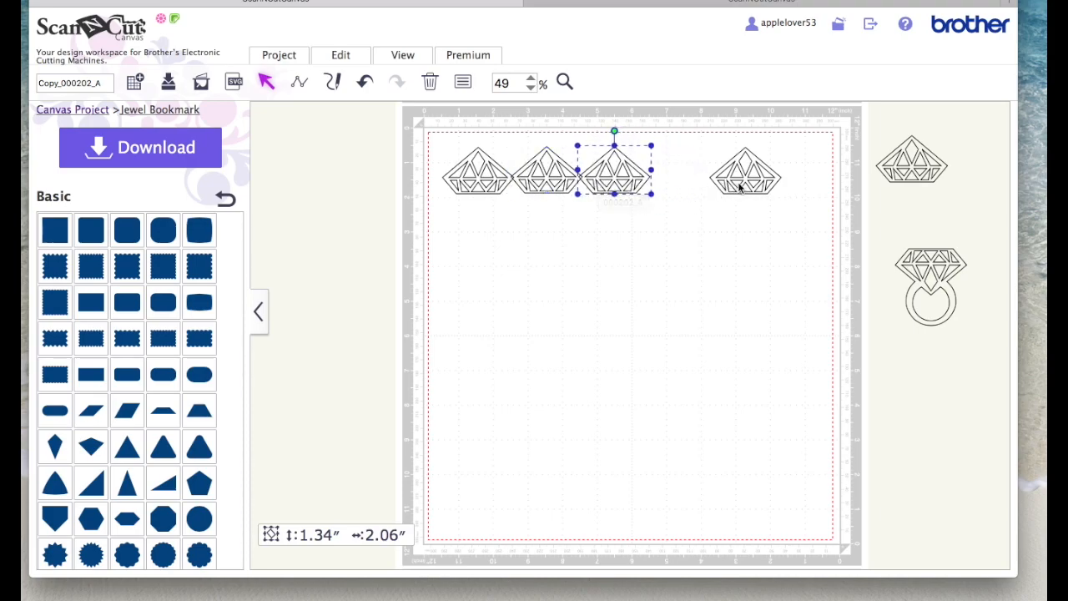
left_click_drag(743, 181, 678, 182)
- Fine-tune the positions of the second and fourth jewels so the side tips line up along the row
left_click(565, 83)
left_click_drag(425, 134, 759, 226)
left_click(547, 427)
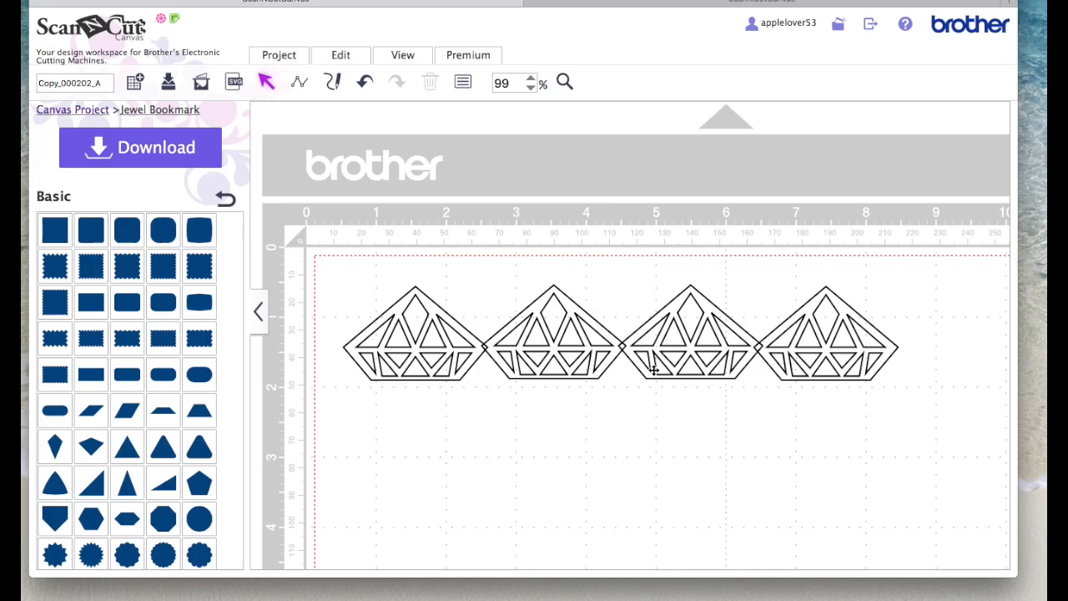
left_click(567, 361)
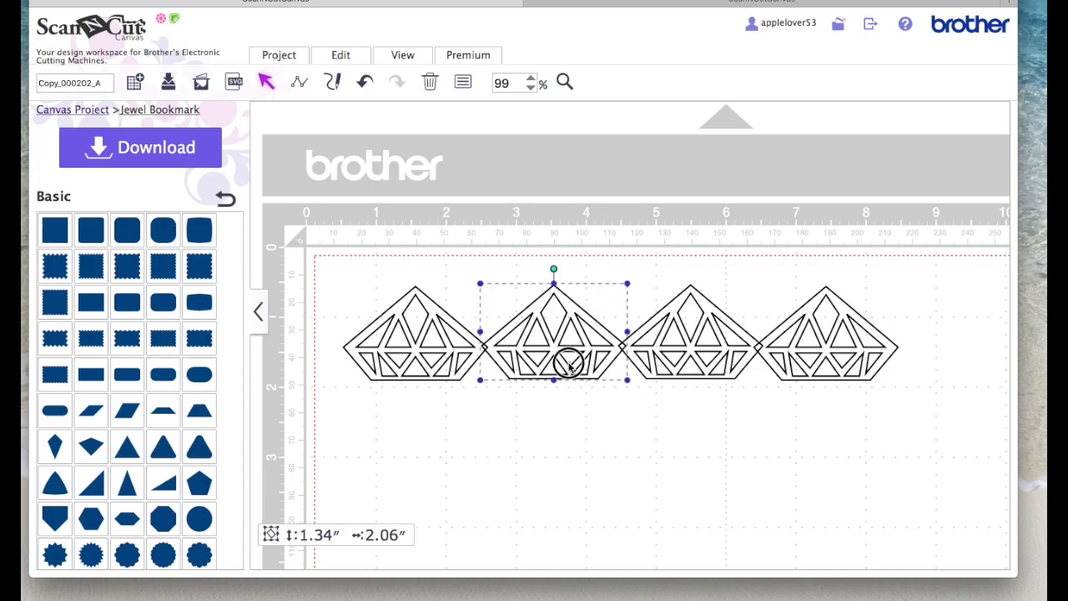
left_click(585, 408)
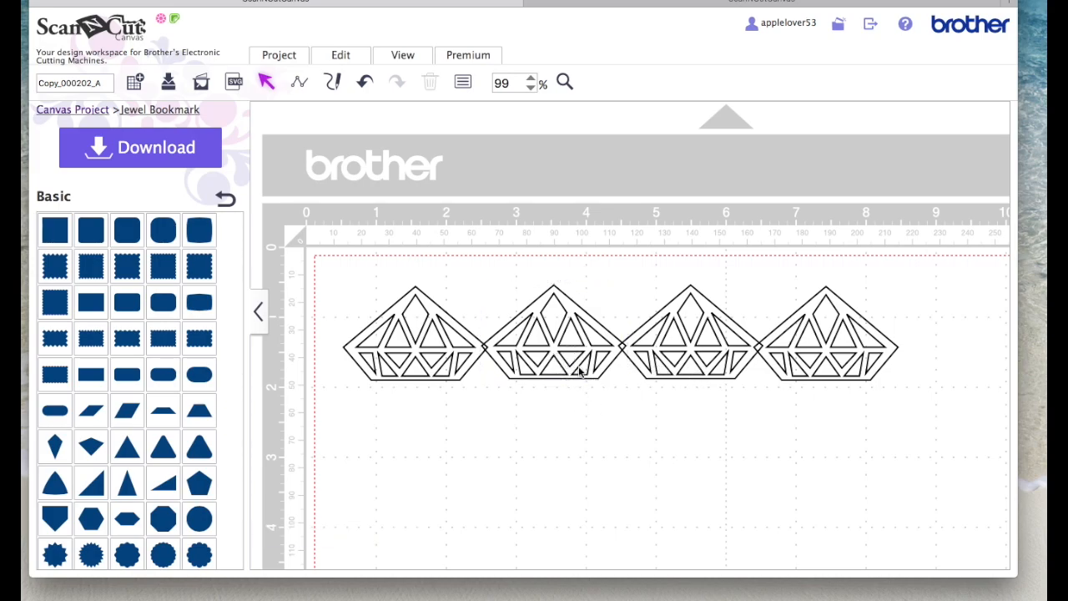
left_click(585, 356)
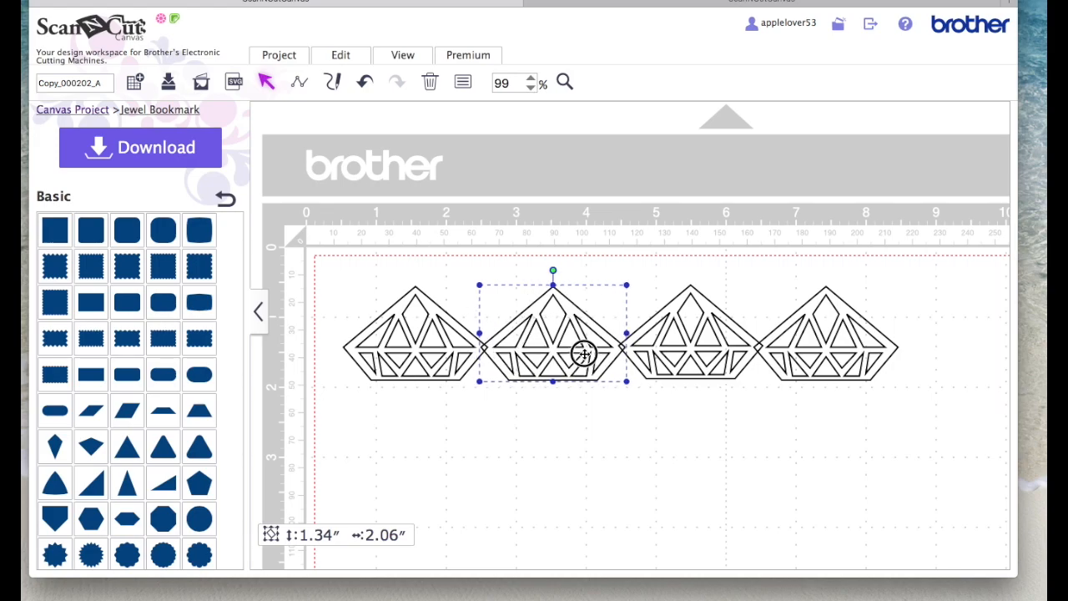
left_click(794, 353)
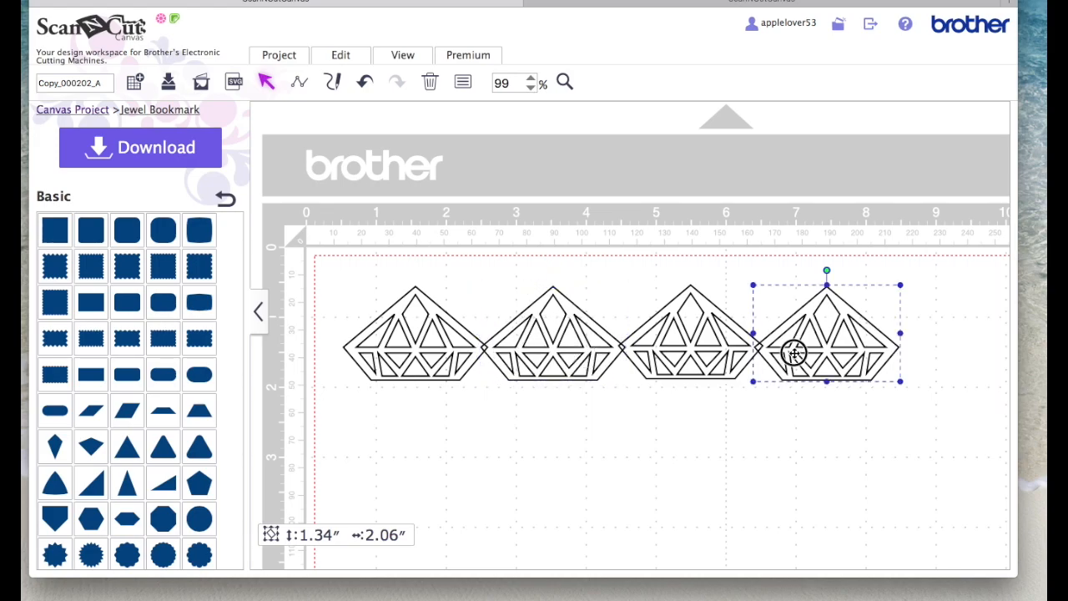
- Align the four jewels horizontally in one row and group them
left_click_drag(326, 255, 963, 442)
left_click(343, 55)
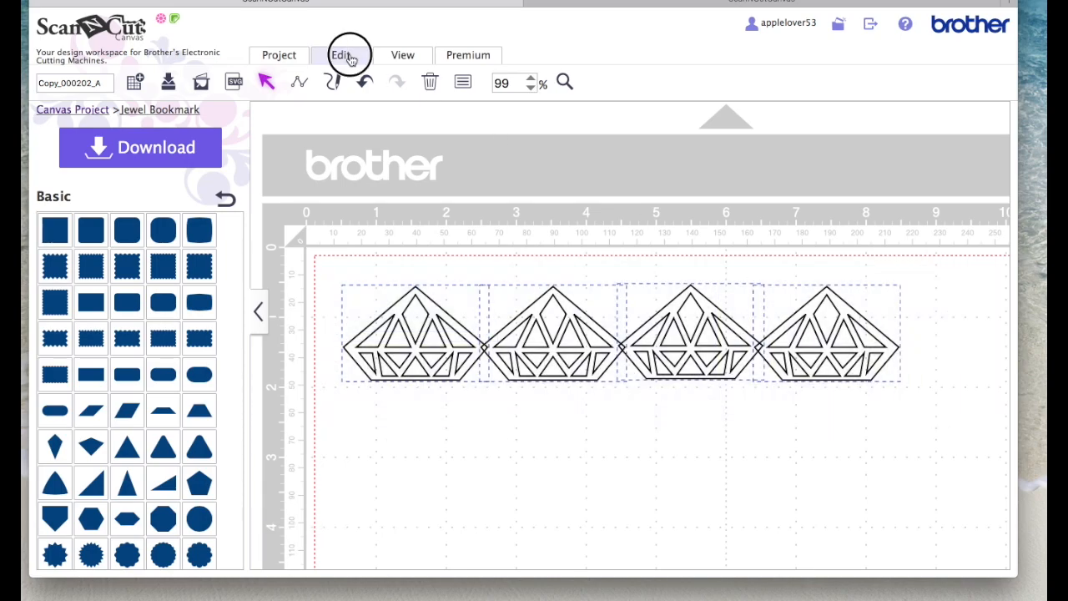
left_click(536, 224)
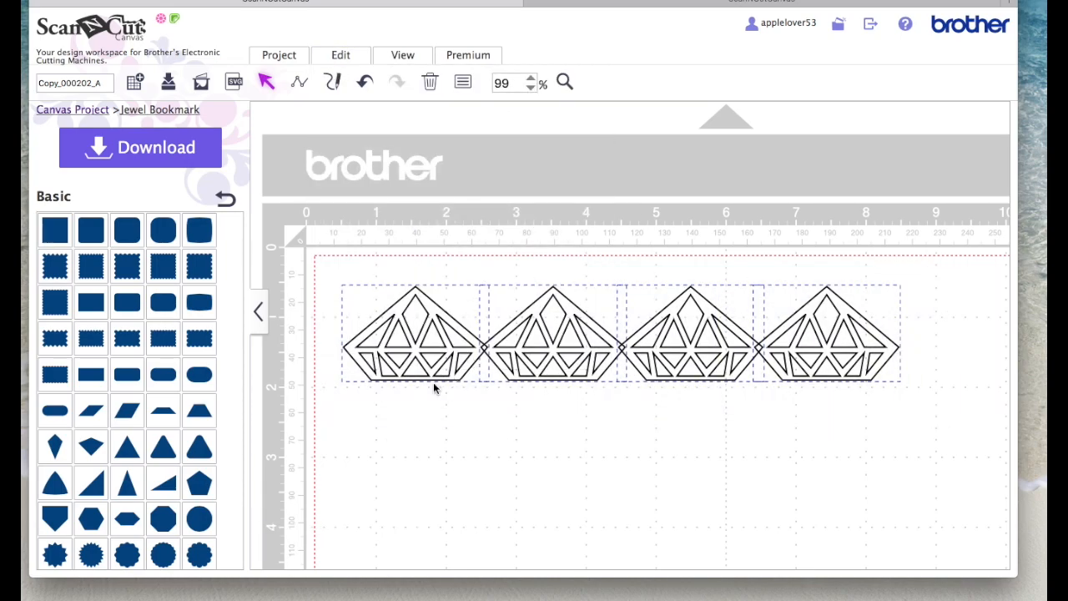
right_click(637, 337)
left_click(695, 296)
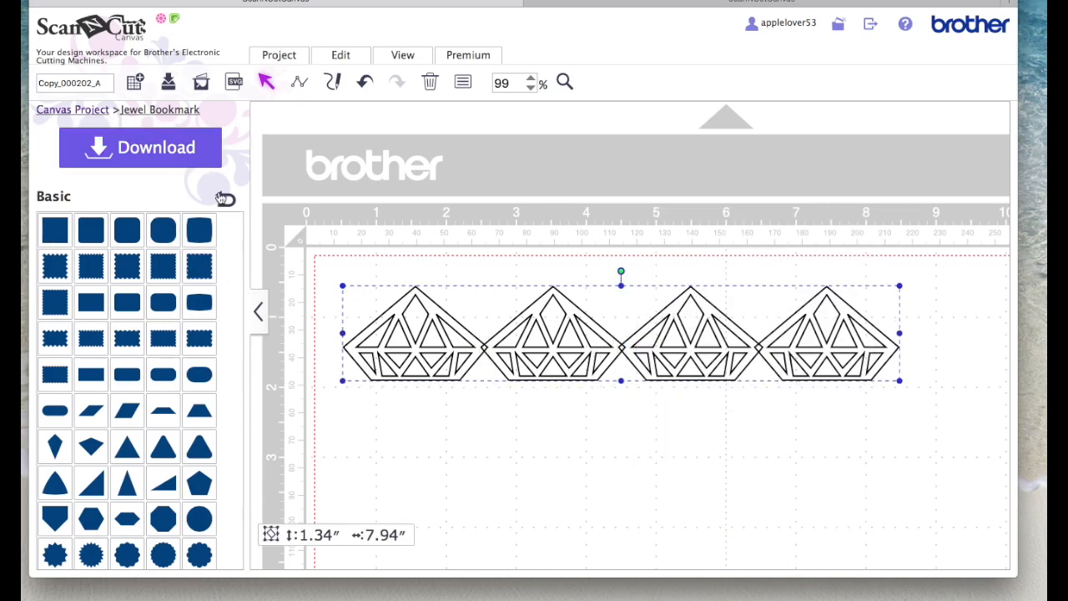
- Add the linked-diamond chain border pattern to the mat and move it below the jewel row
left_click(223, 198)
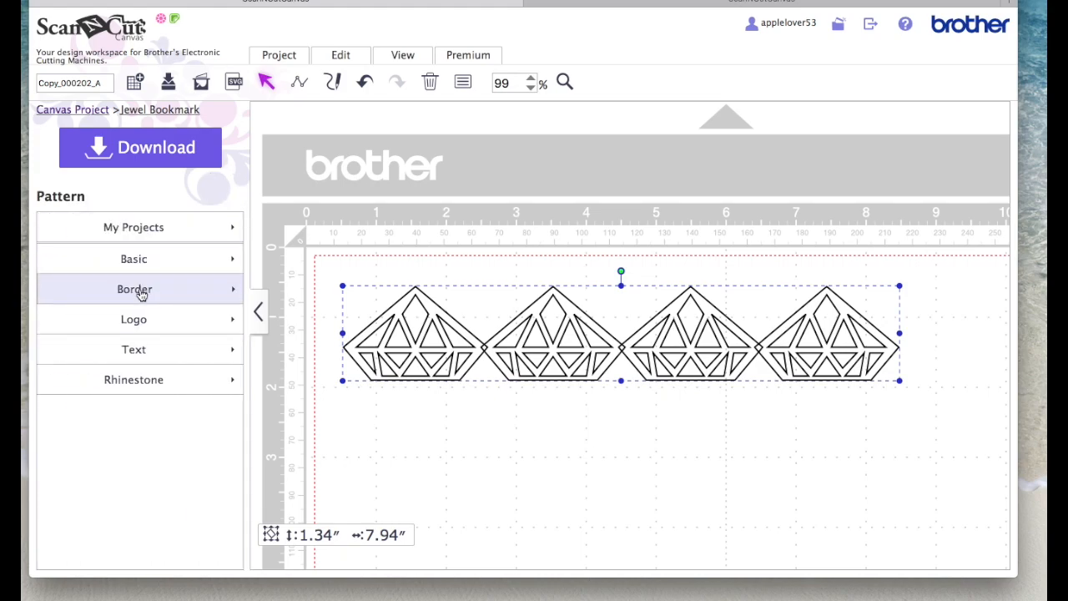
left_click(136, 289)
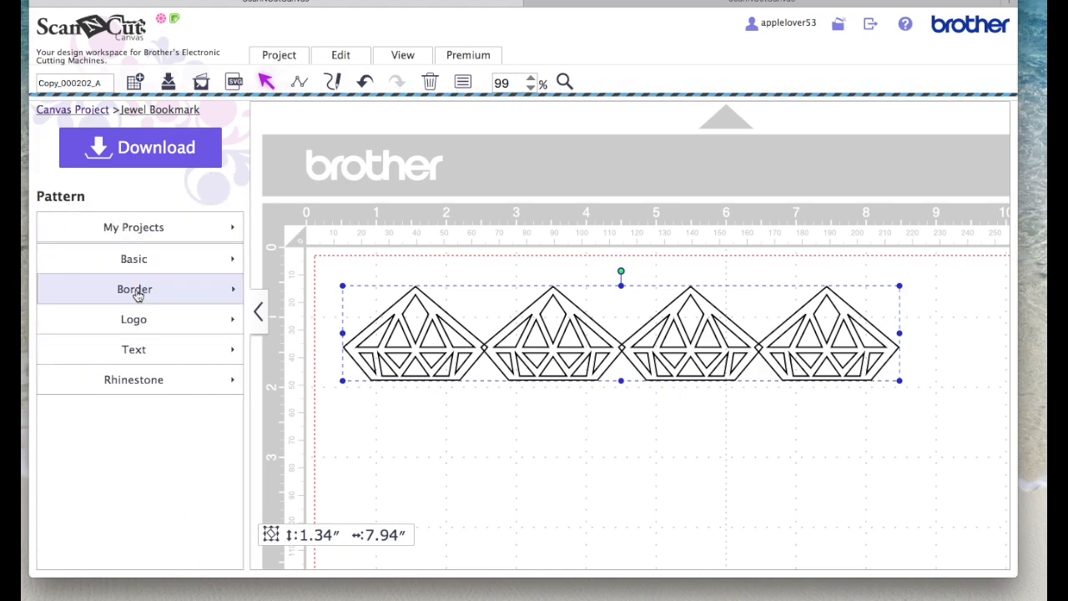
scroll(158, 434, "down", 4)
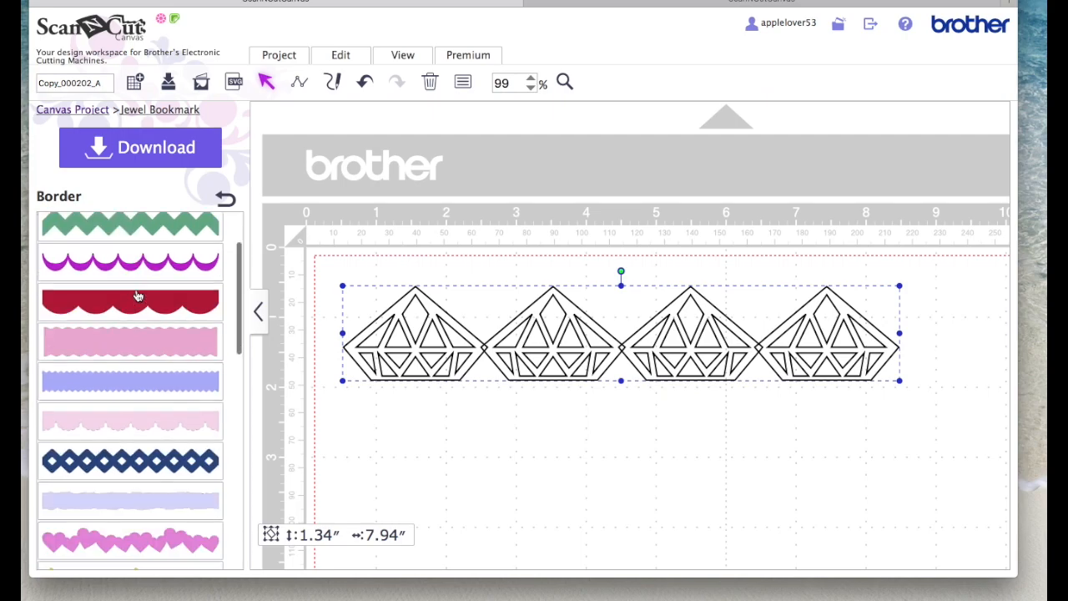
left_click(165, 431)
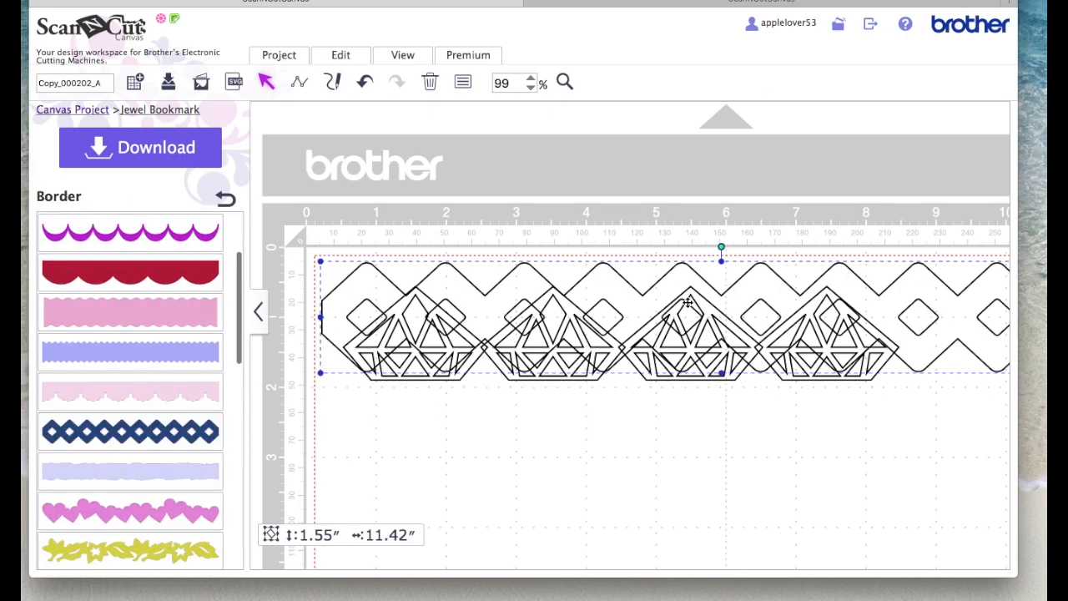
left_click_drag(691, 284, 456, 425)
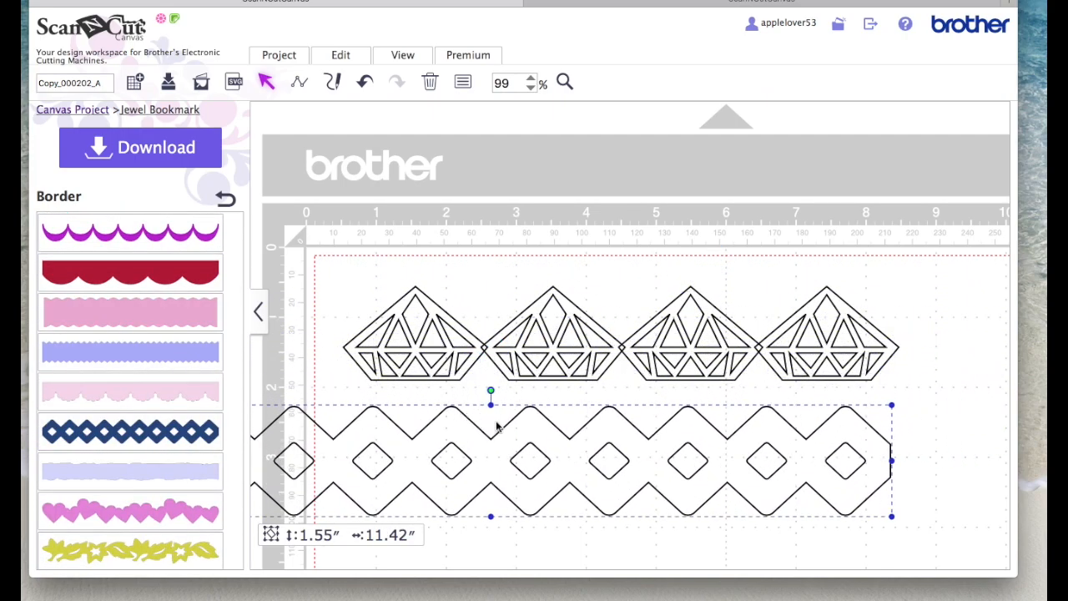
- Scale the chain border down to about 7.14 by 0.97 inches and overlap its upper edge with the jewels' flat bases
left_click_drag(892, 404, 774, 408)
left_click_drag(811, 378, 866, 372)
left_click_drag(821, 401, 828, 401)
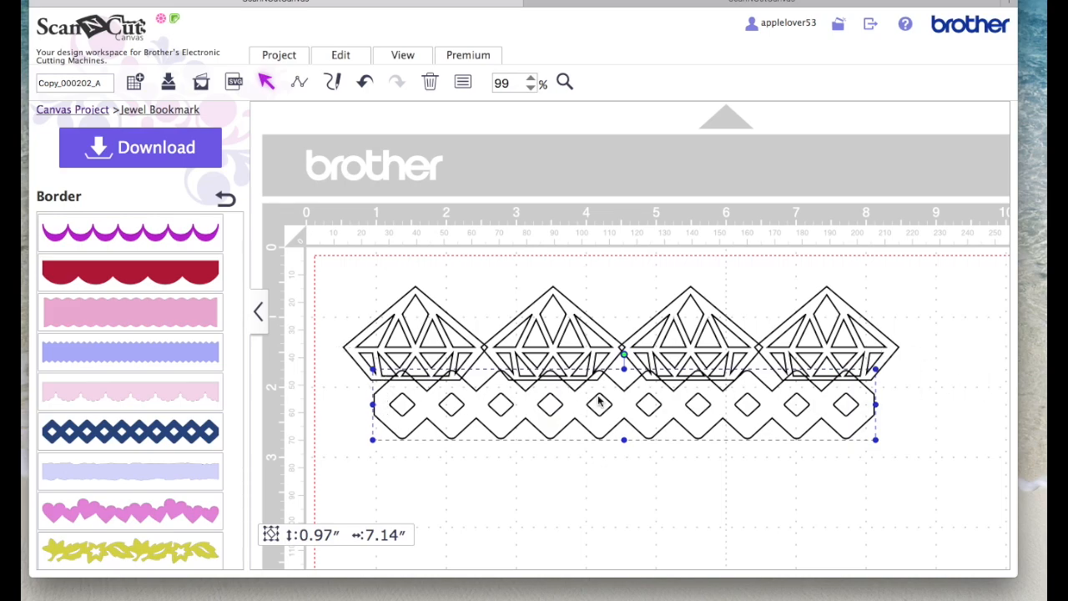
- Select the jewel row and the chain border together and align their centers horizontally
left_click(753, 424)
left_click_drag(916, 494, 330, 282)
left_click(347, 55)
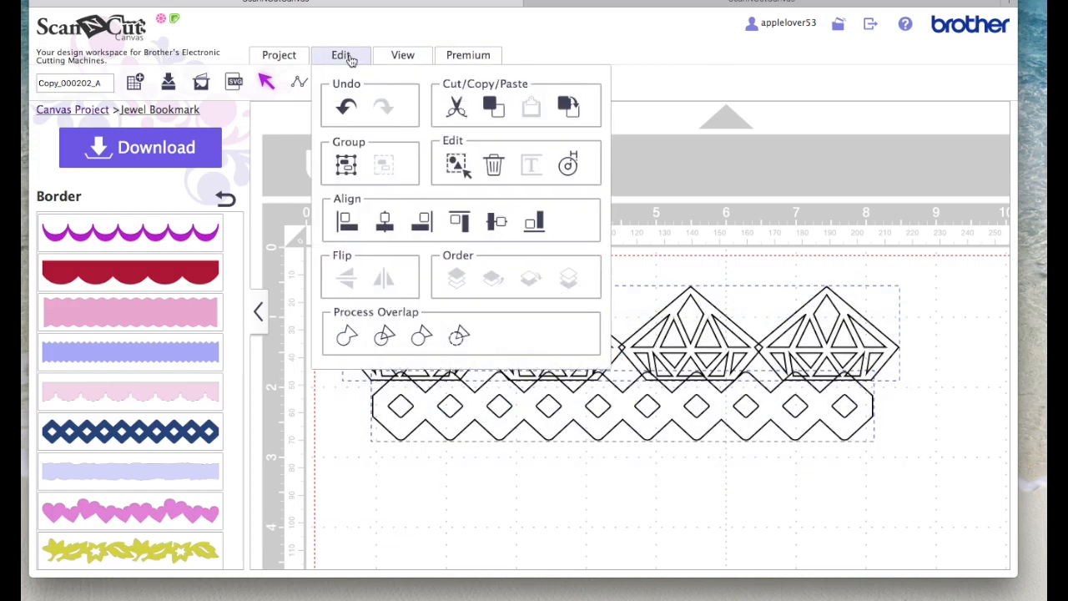
left_click(384, 219)
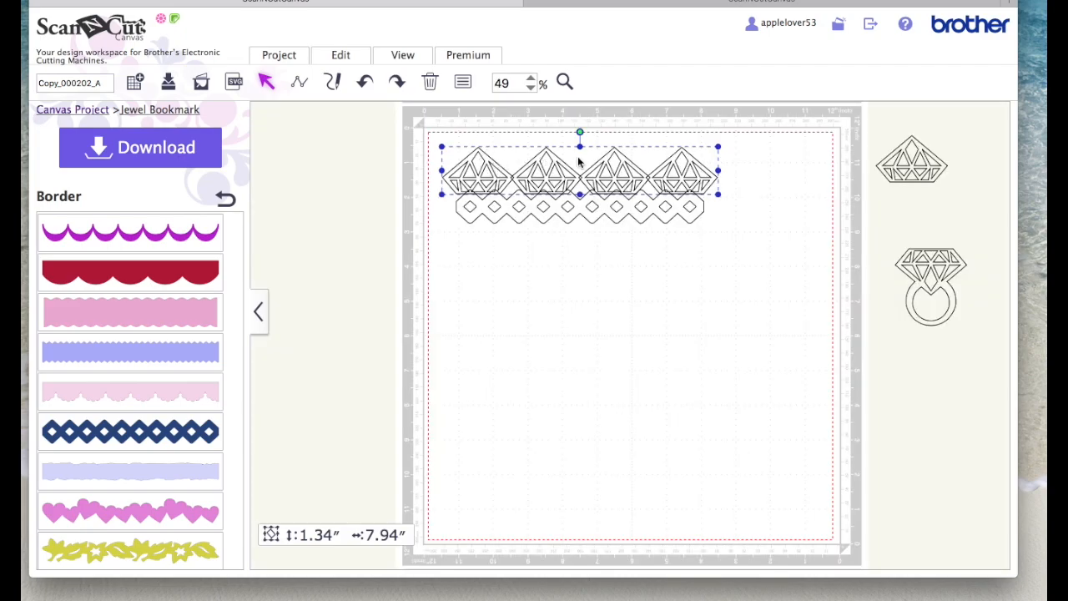
- Duplicate the jewel row and place the copy in the empty area below the chain border
right_click(625, 172)
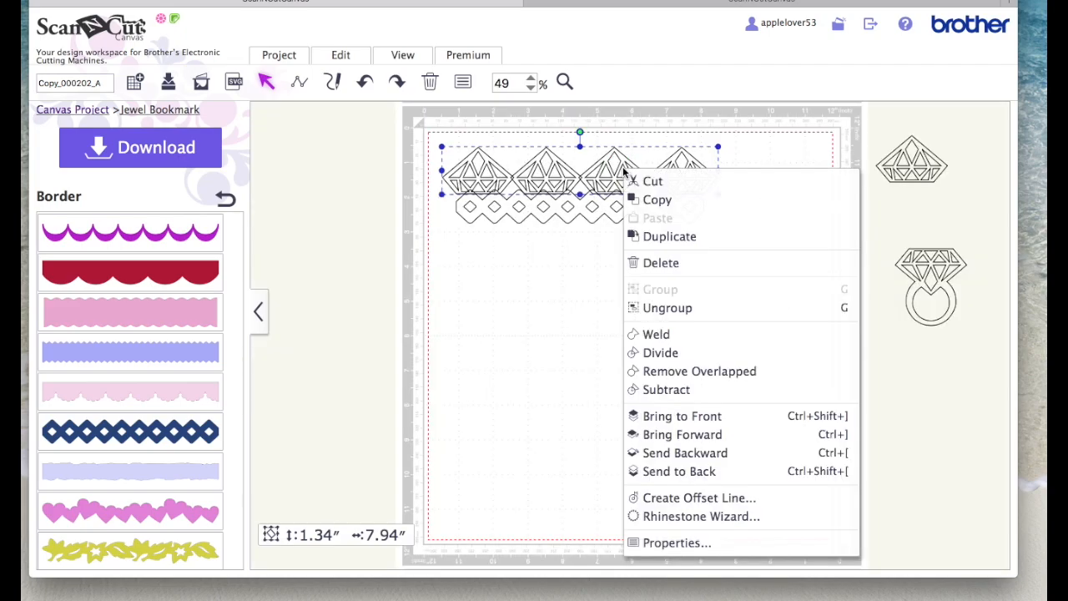
left_click(691, 239)
left_click_drag(663, 200, 655, 375)
left_click(364, 83)
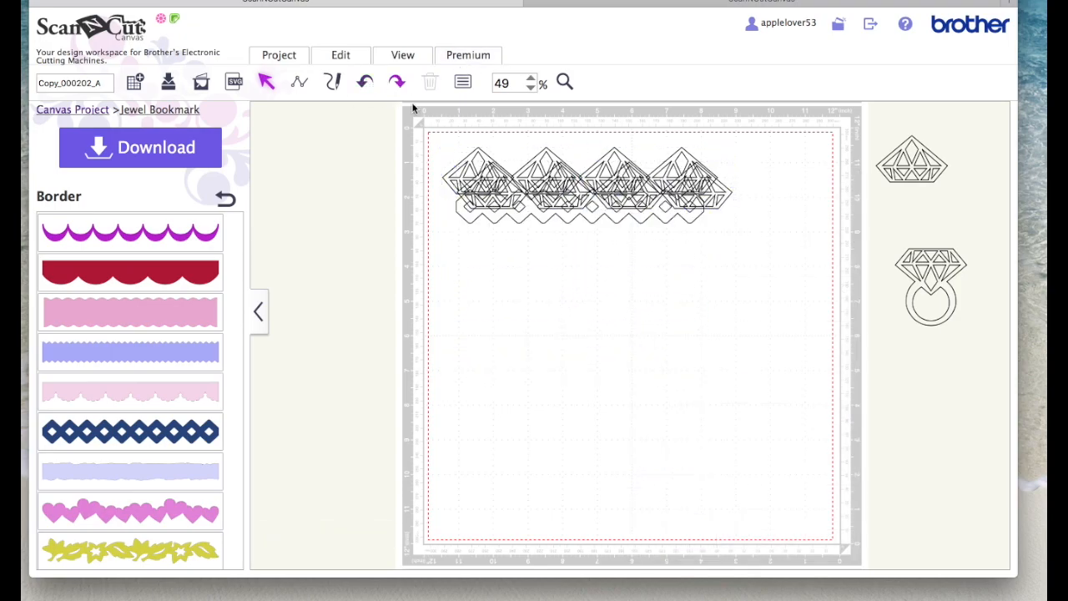
left_click(725, 194)
left_click_drag(725, 194, 732, 317)
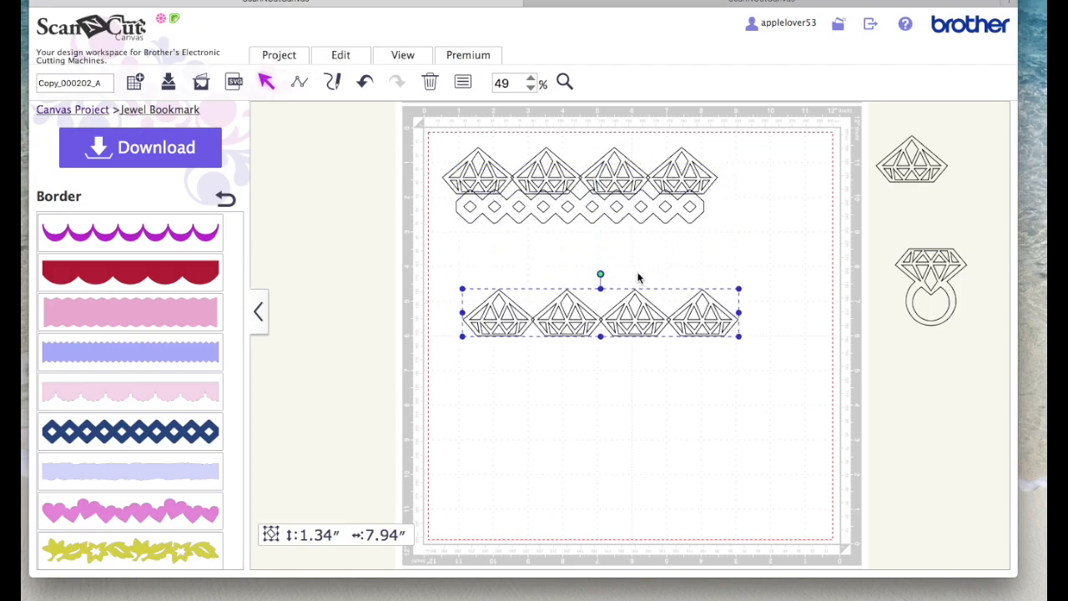
- Flip the copied jewel row upside down and overlap its flat bases with the chain border's lower edge
left_click(342, 55)
left_click(389, 275)
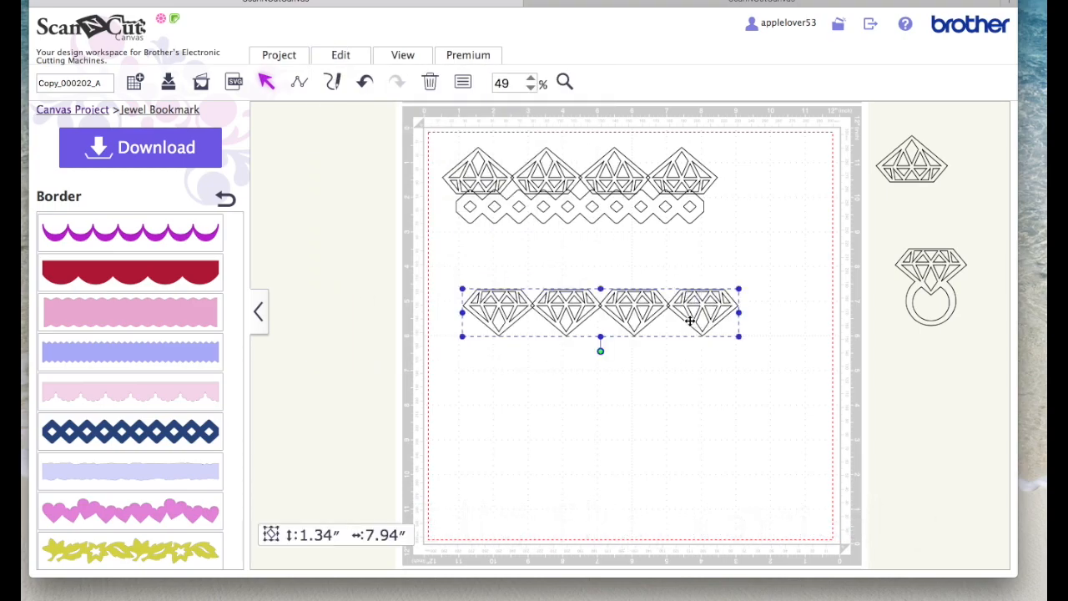
left_click_drag(691, 320, 670, 250)
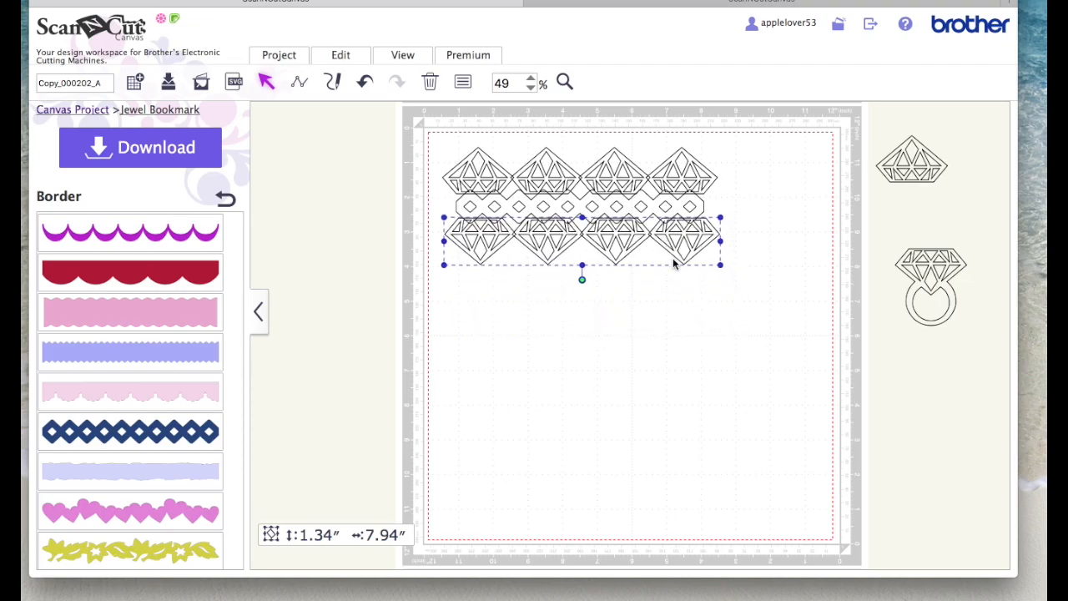
- Center-align the two jewel rows and the chain border, and weld them into one shape
left_click_drag(735, 299, 406, 120)
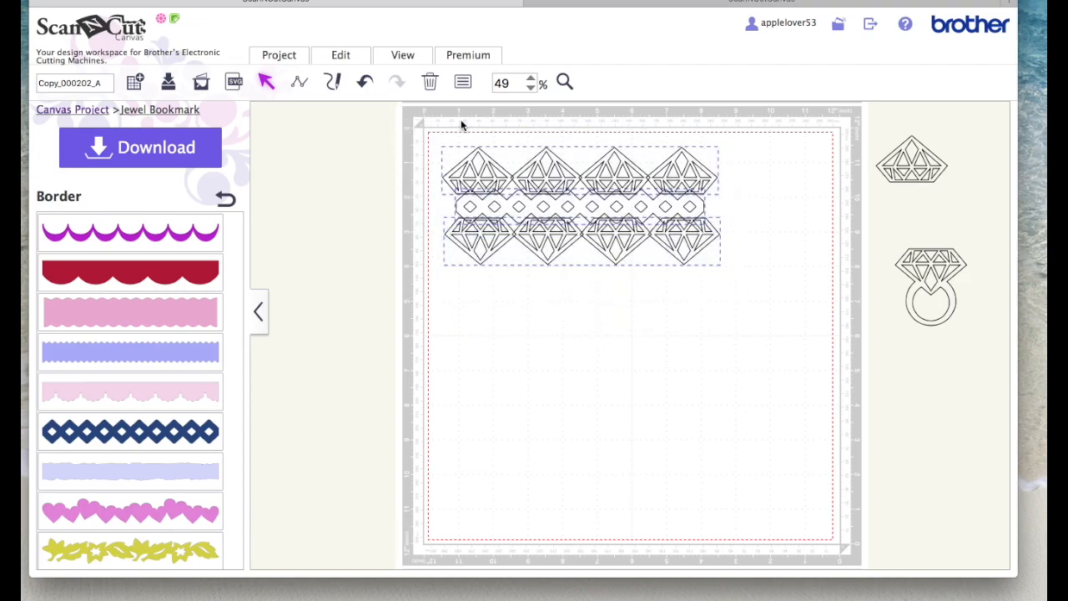
left_click(342, 58)
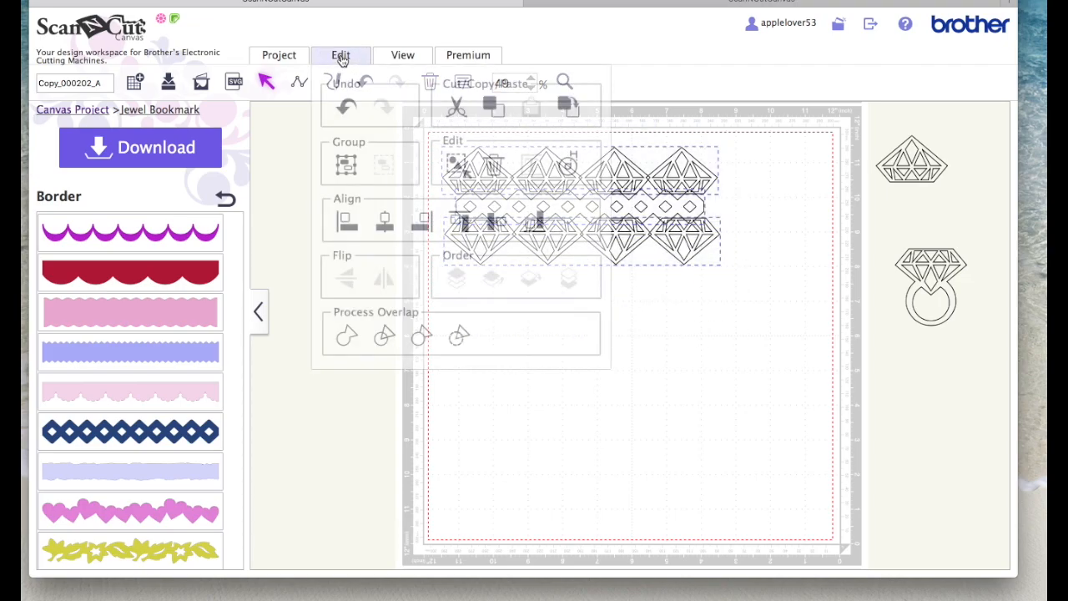
left_click(384, 221)
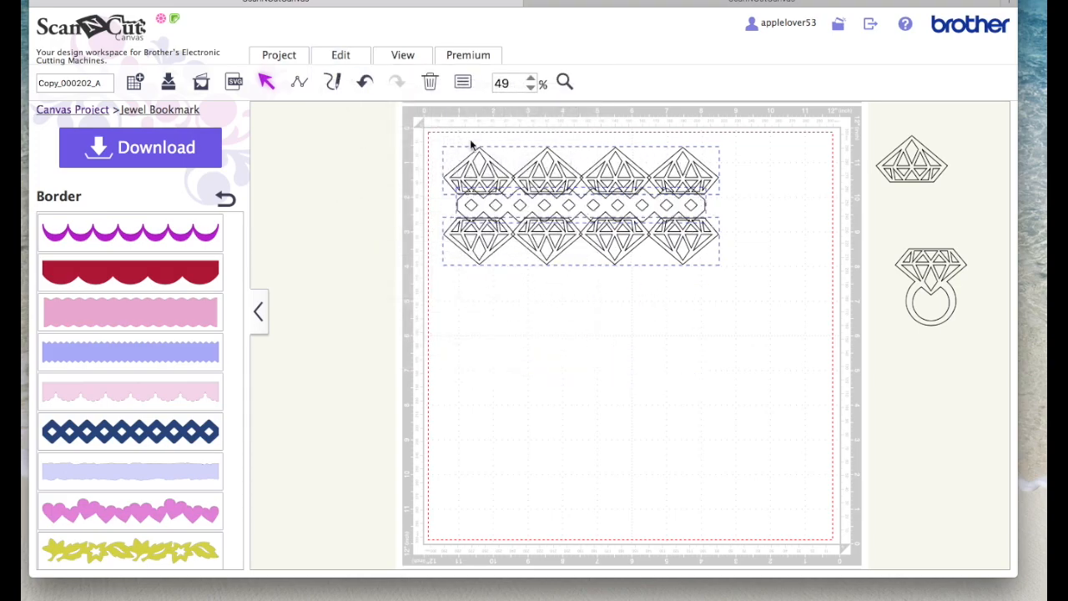
left_click(354, 55)
left_click(348, 338)
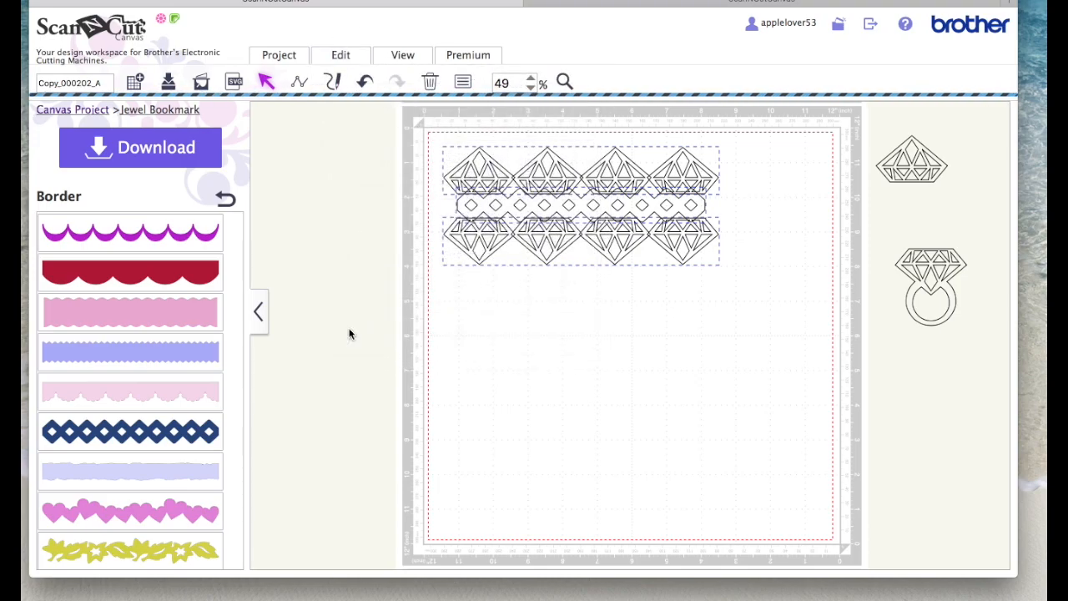
- Move the welded jewel band to the lower end of the mat and duplicate it
left_click_drag(606, 178, 600, 436)
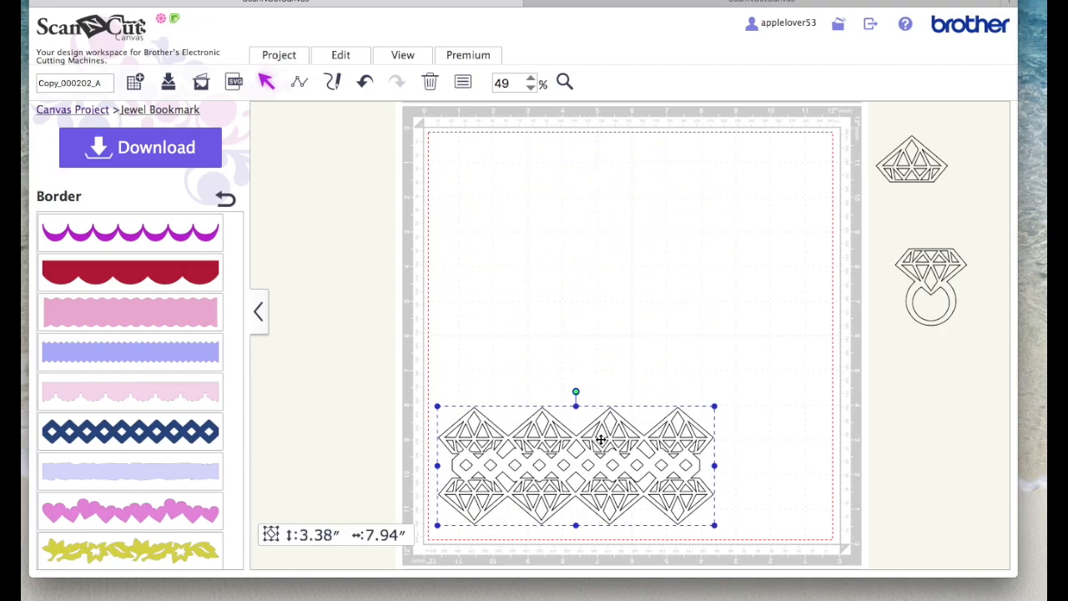
right_click(604, 415)
left_click(666, 245)
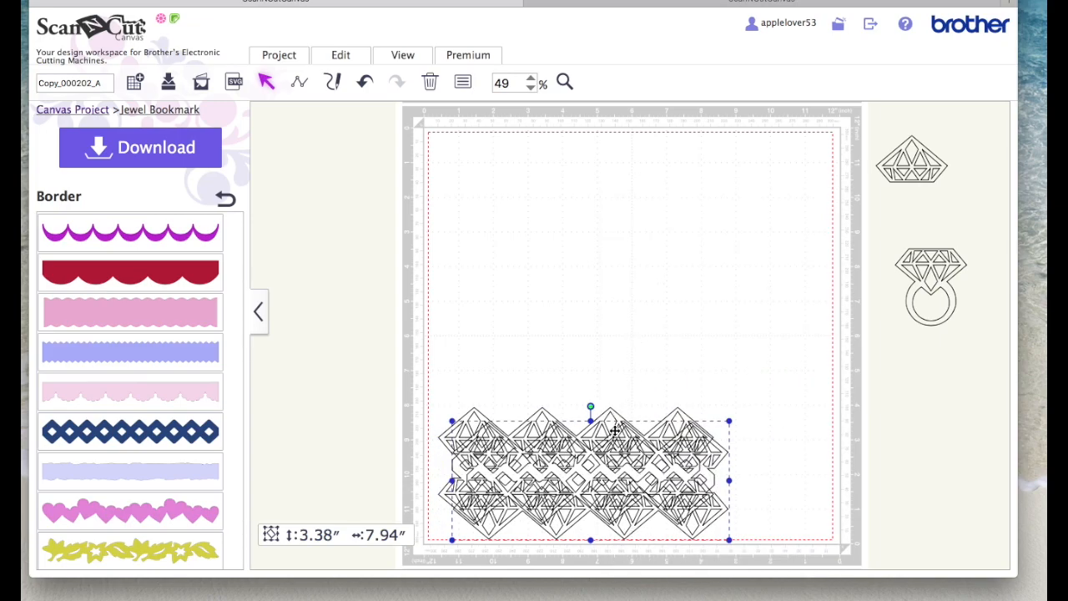
- Place the duplicate above the first band, shifted half a jewel sideways so its points nest between the lower band's points
left_click_drag(616, 451, 630, 351)
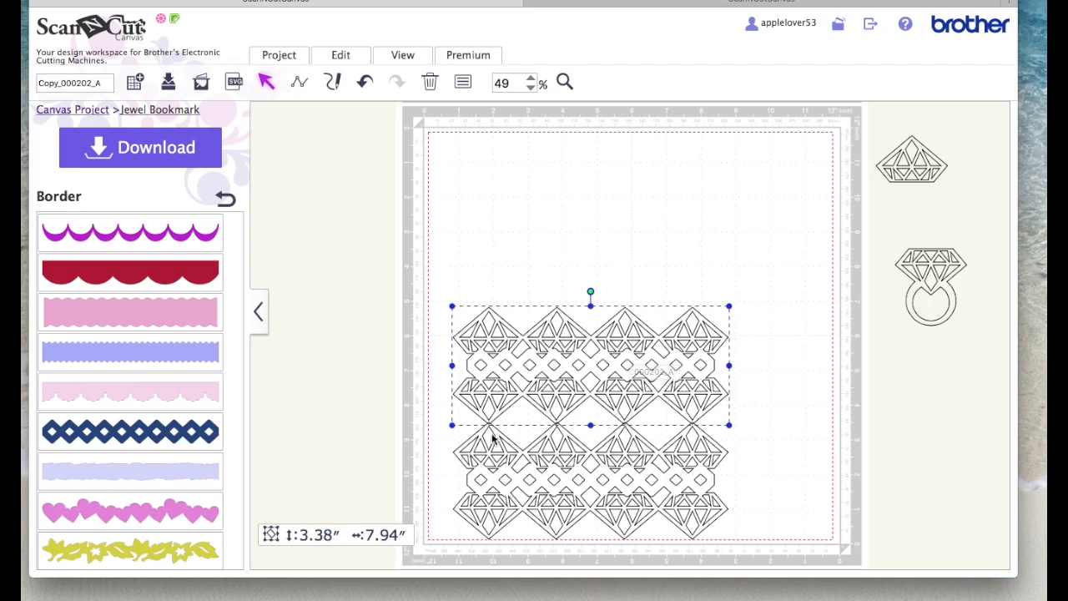
left_click_drag(640, 358, 670, 346)
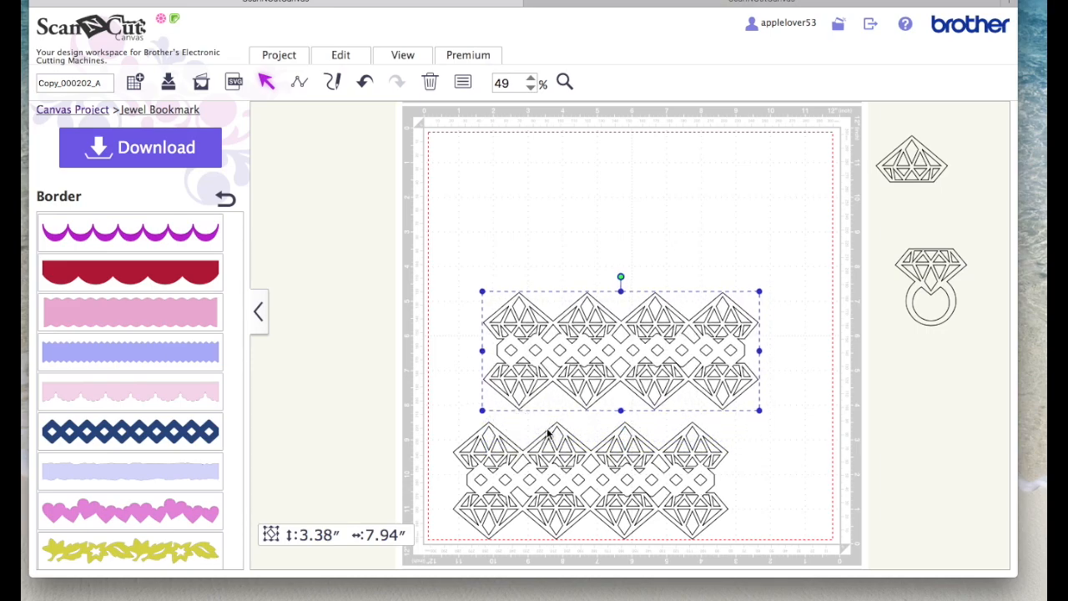
left_click_drag(613, 385, 618, 428)
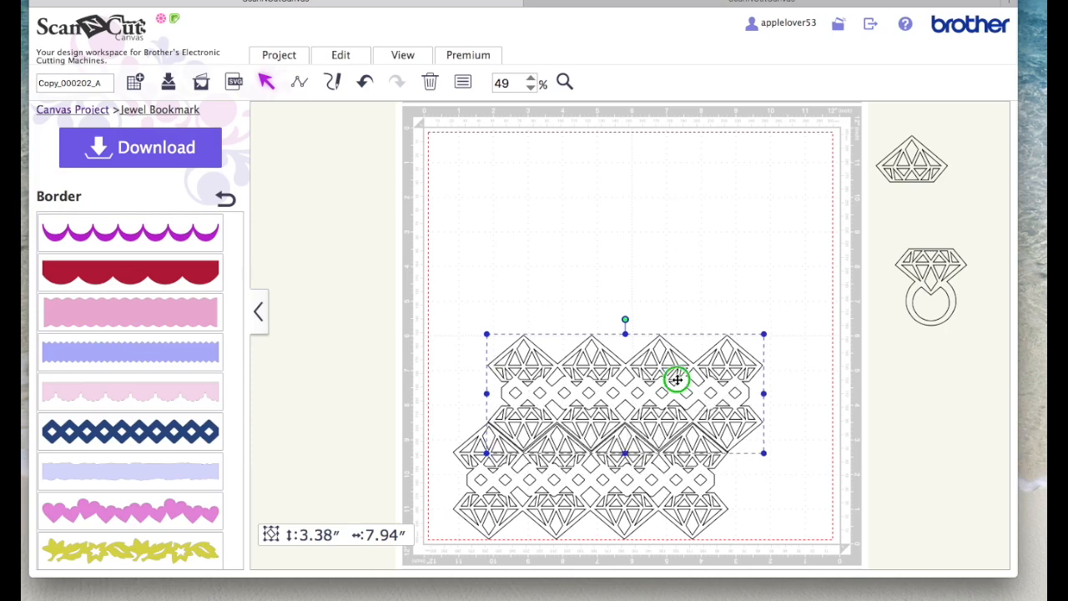
- Duplicate the upper band and park the spare copy off the mat, beyond its upper-left edge
right_click(676, 377)
left_click(758, 246)
left_click_drag(727, 381, 334, 183)
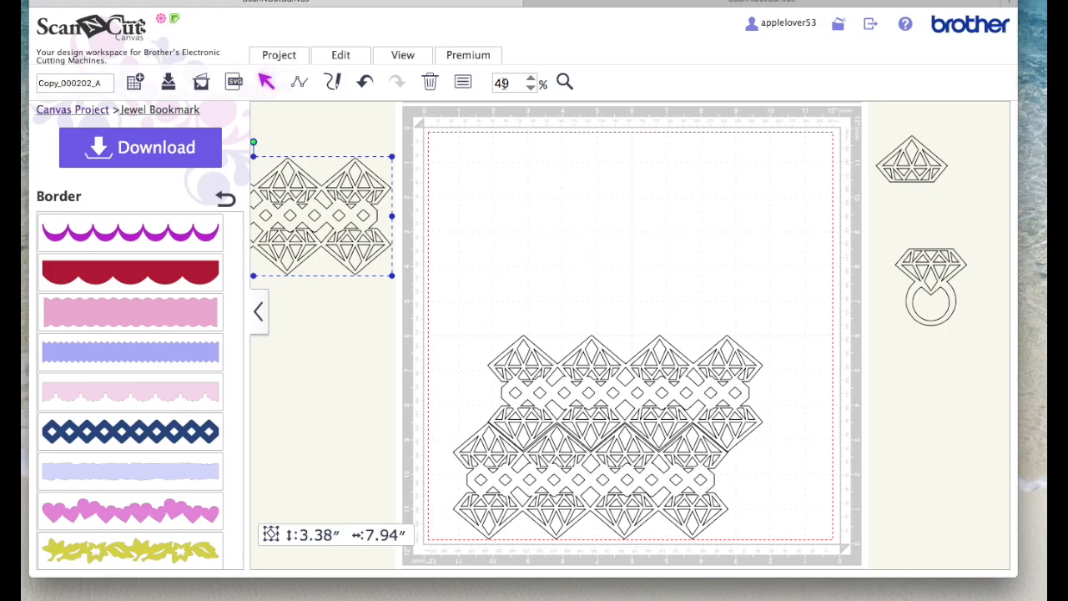
- Inspect the joint between the nested bands up close and nudge the upper band slightly so the outlines overlap
left_click(564, 94)
left_click_drag(478, 417, 601, 492)
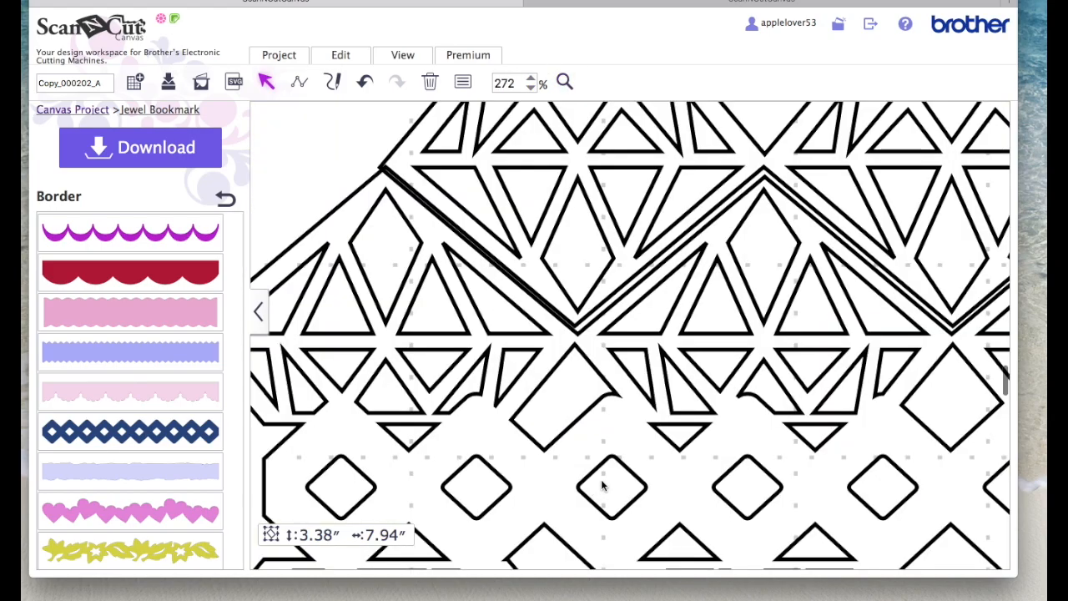
mouse_move(648, 200)
left_mouse_down()
mouse_move(645, 188)
mouse_move(645, 197)
left_mouse_up()
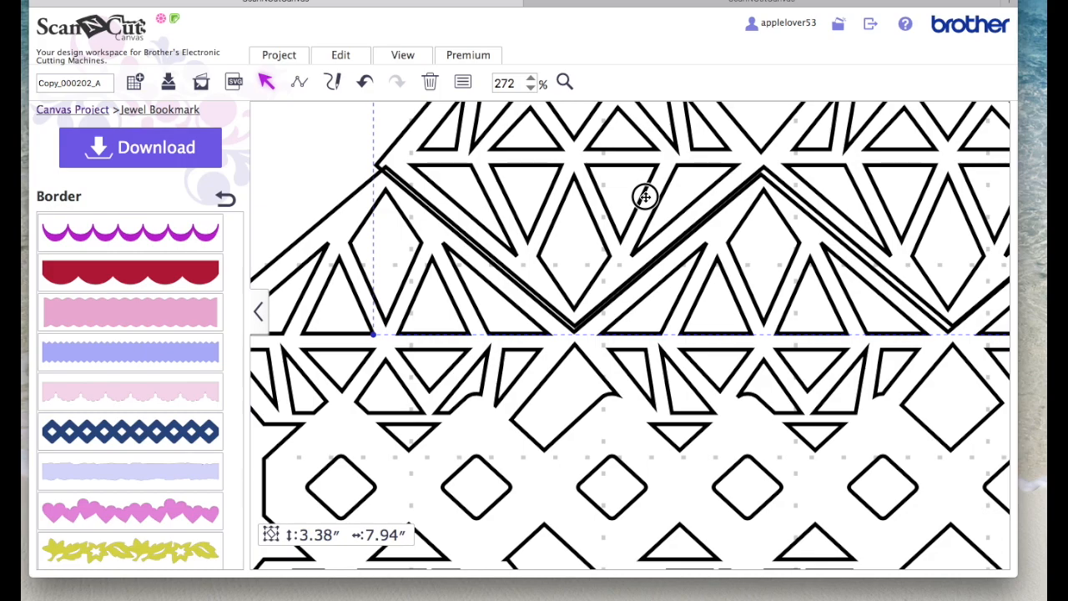
left_click(403, 54)
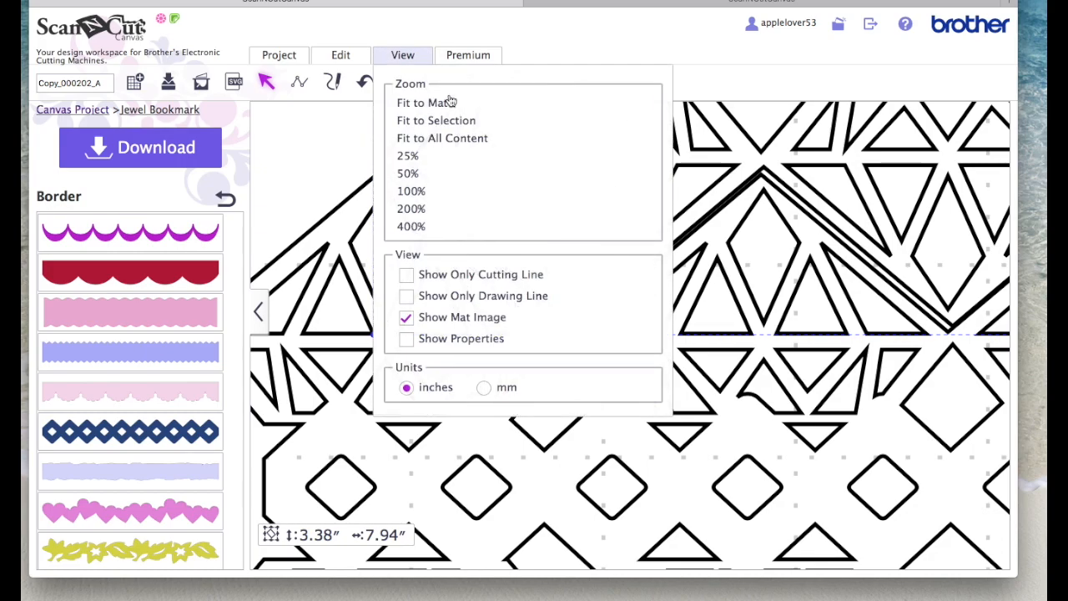
left_click(448, 104)
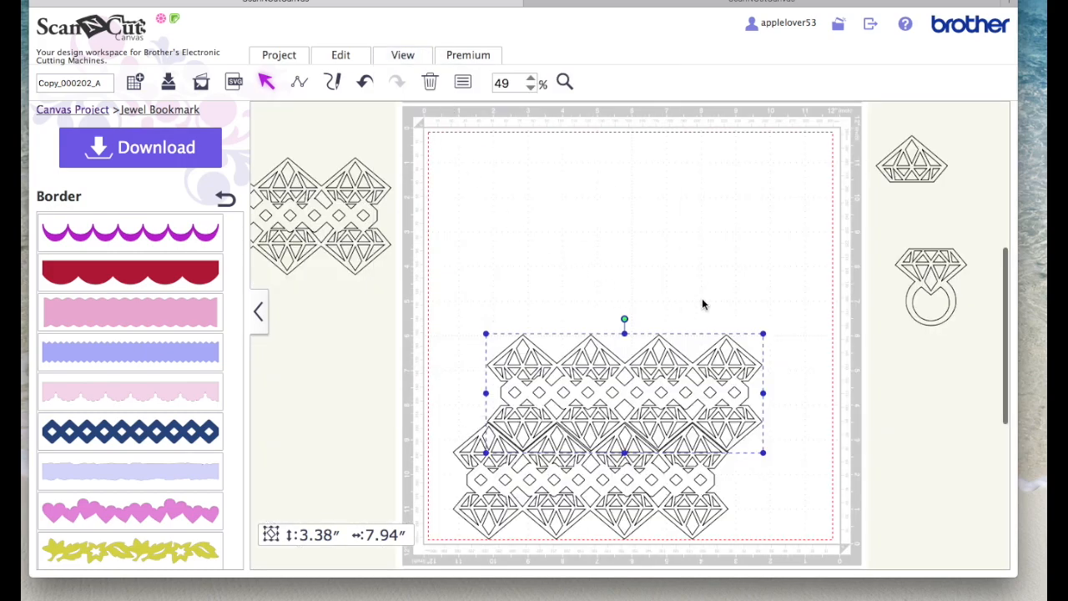
- Duplicate the upper nested band and place the copy as a third row above it, in line with the lowest band
right_click(705, 366)
left_click(782, 243)
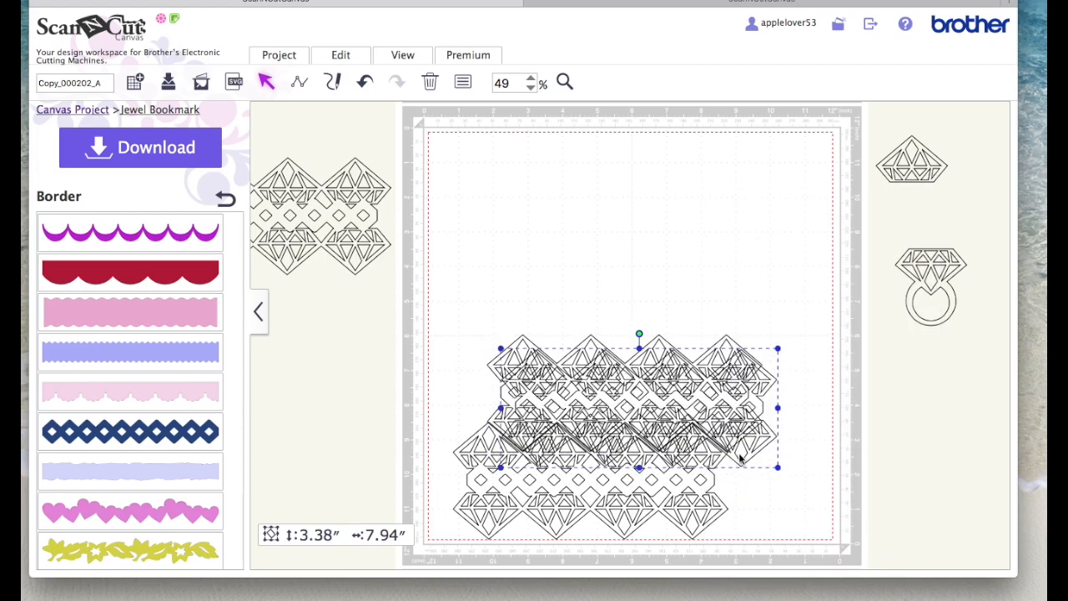
left_click_drag(759, 451, 711, 350)
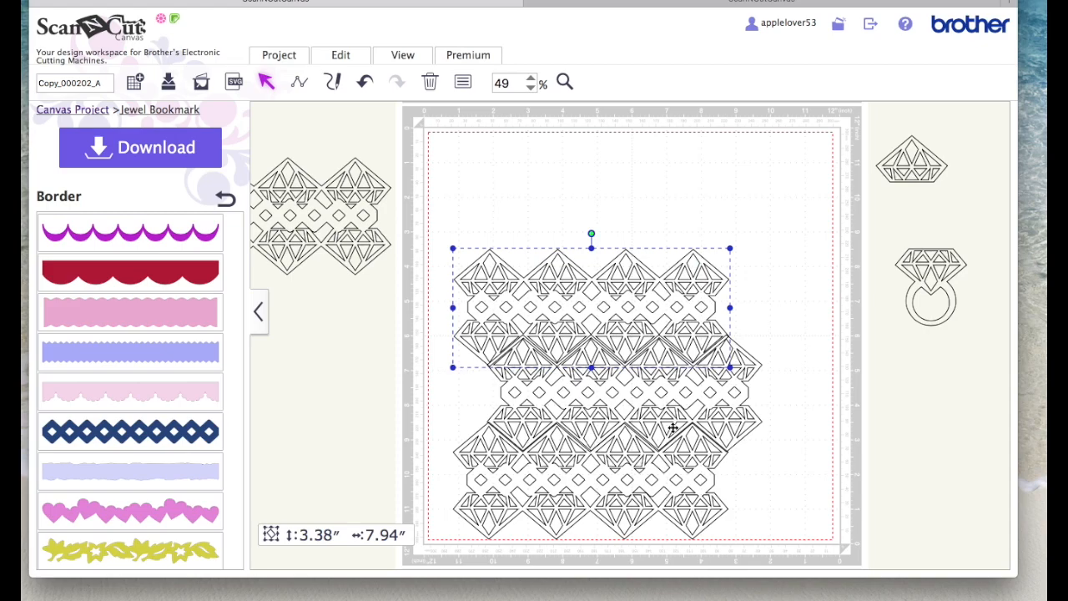
- Weld the three nested bands into one shape and move it to the middle of the mat
left_click(747, 489)
left_click_drag(426, 220, 828, 567)
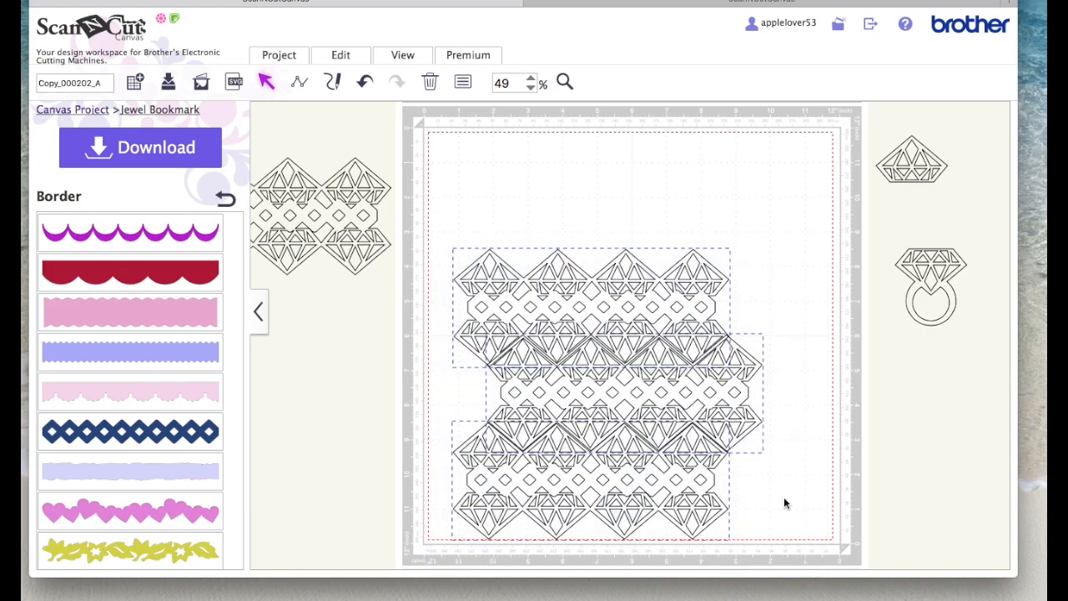
left_click(350, 57)
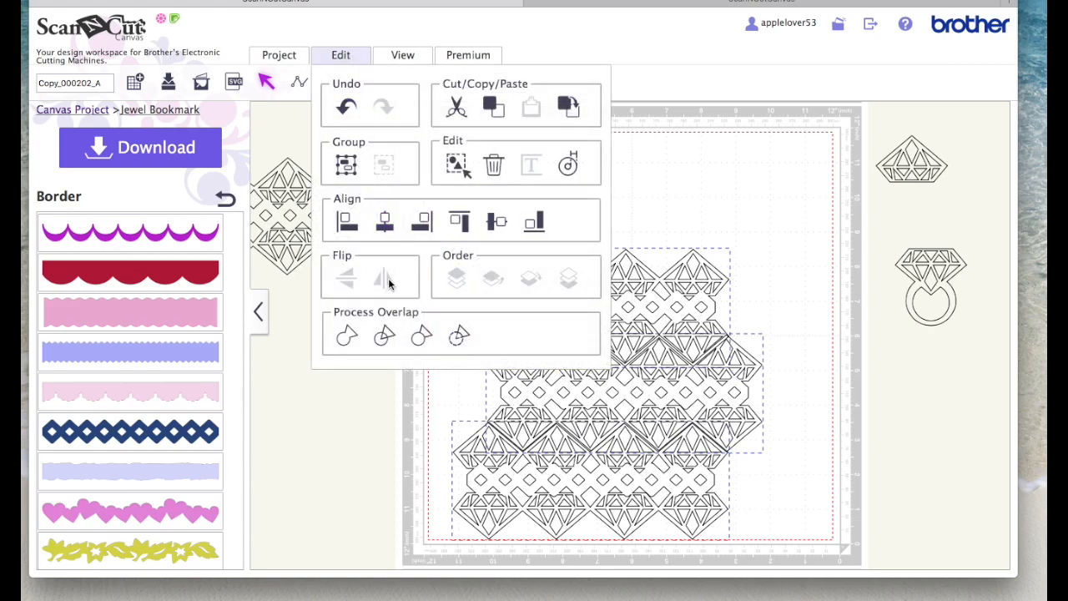
left_click(350, 332)
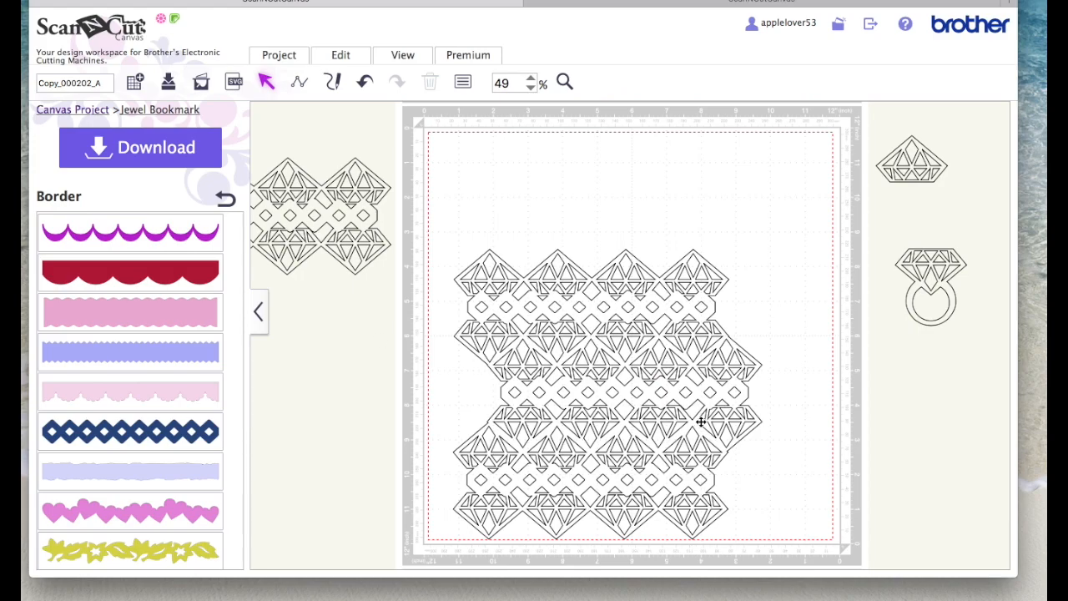
left_click_drag(645, 383, 661, 323)
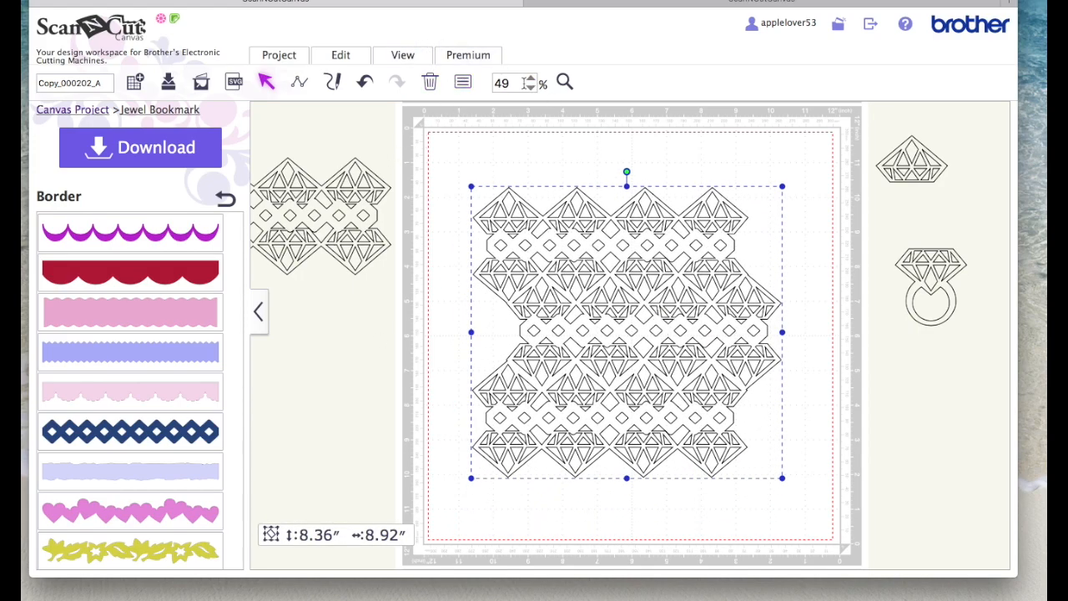
- Move the spare jewel band farther up and away from the mat and duplicate it
left_click(530, 88)
left_click(454, 254)
left_click_drag(458, 256, 433, 146)
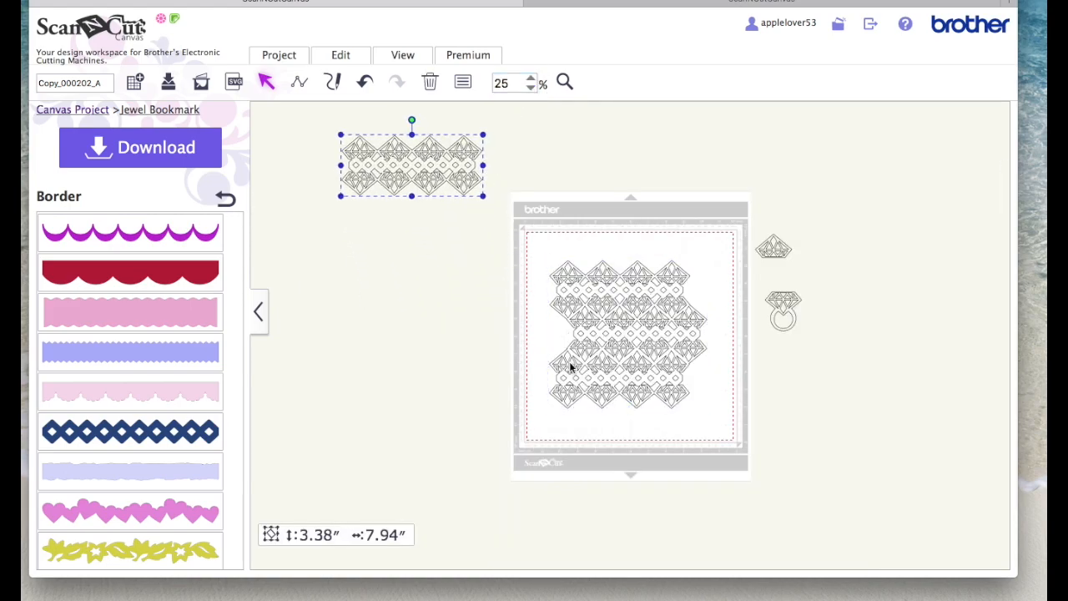
right_click(645, 309)
left_click(710, 242)
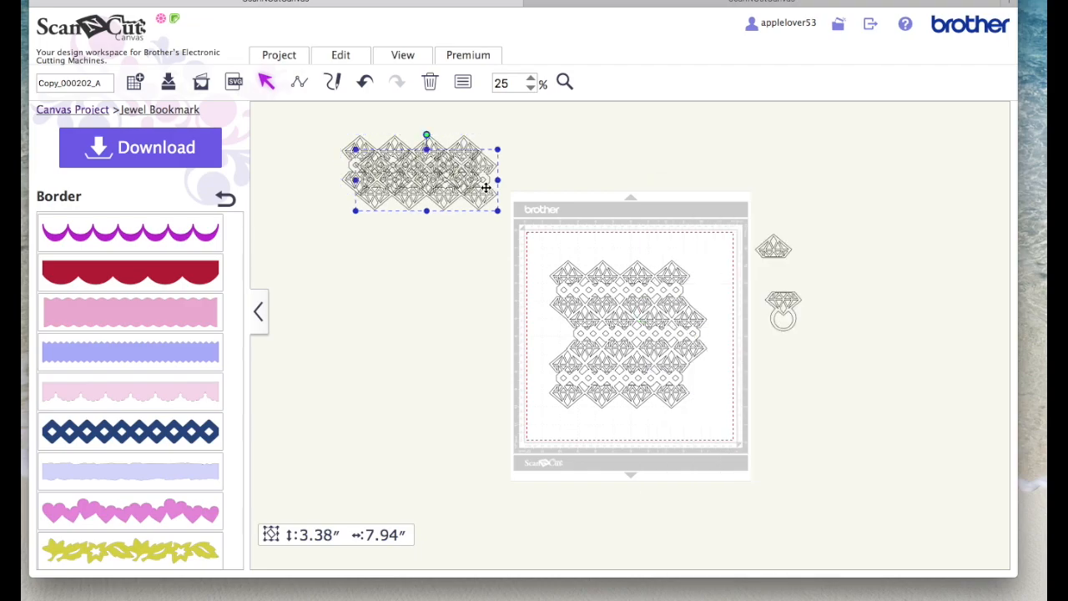
- Duplicate the welded three-band pattern on the mat and place the copy off the mat below the spare band
left_click(625, 291)
left_click(637, 296)
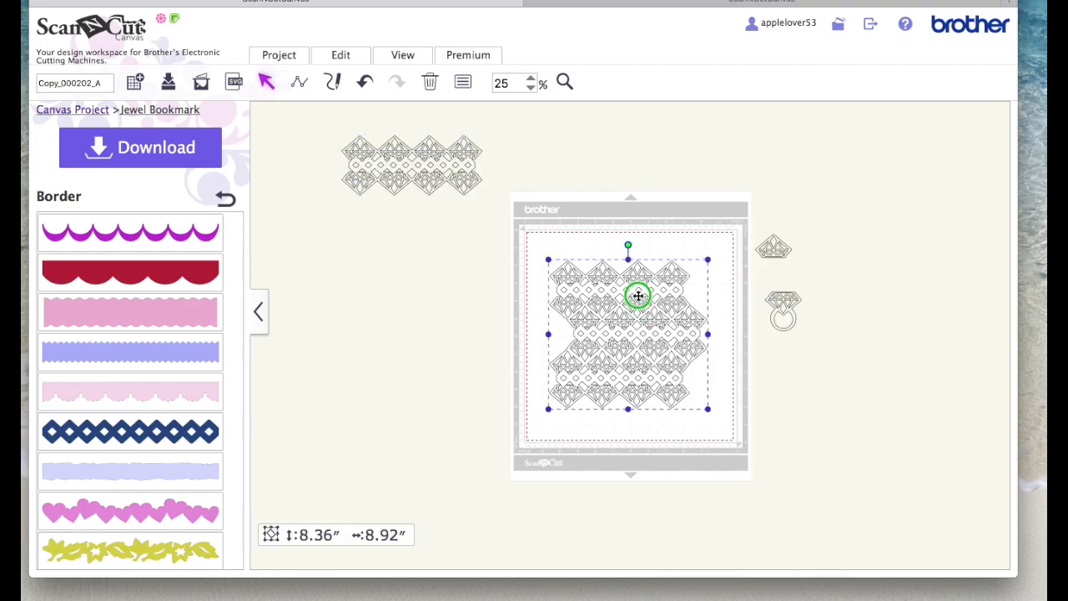
right_click(636, 295)
left_click(696, 243)
left_click_drag(674, 339, 454, 272)
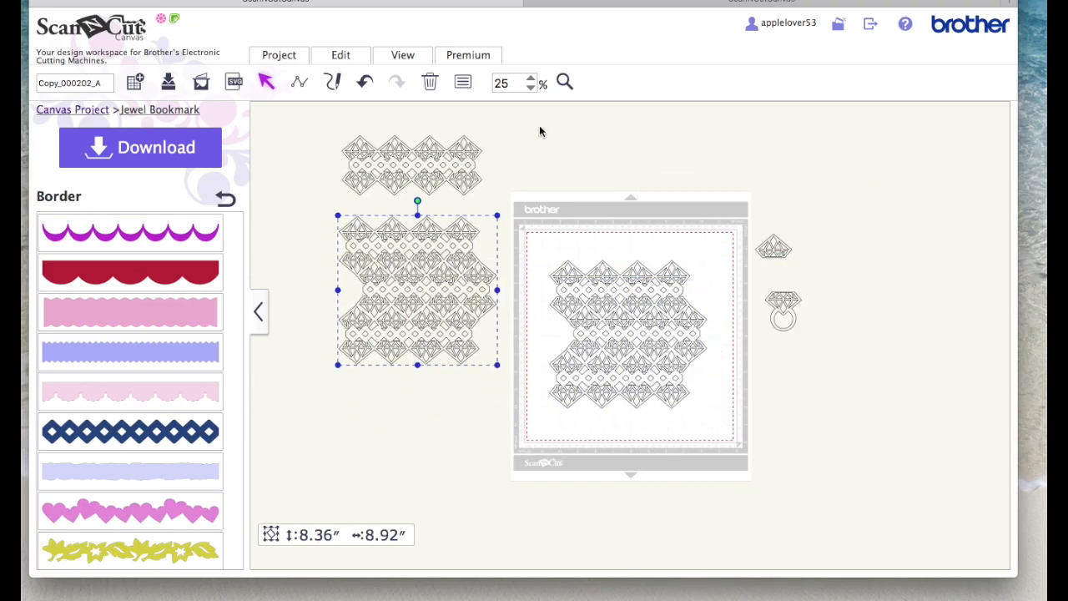
- Add a basic circle 3.94" across and position it over the middle of the welded jewel pattern
left_click(531, 79)
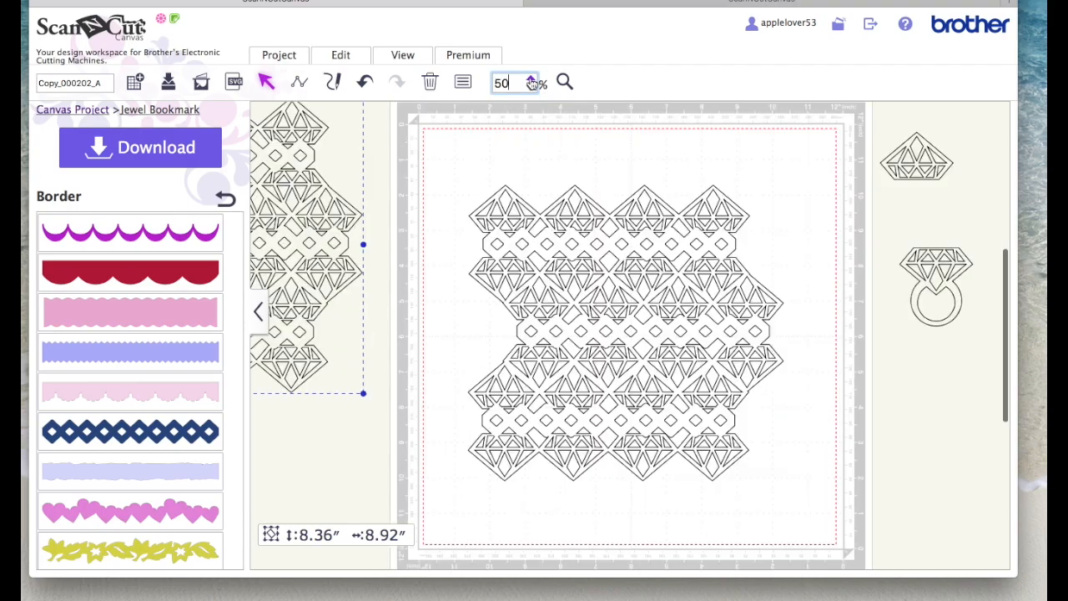
left_click(227, 199)
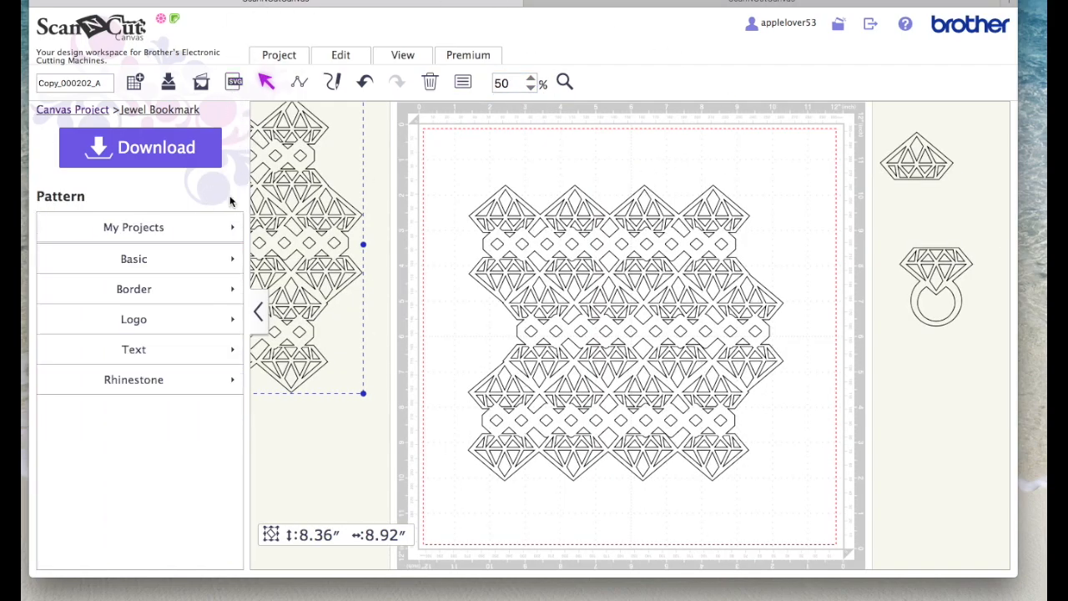
left_click(154, 264)
left_click(198, 518)
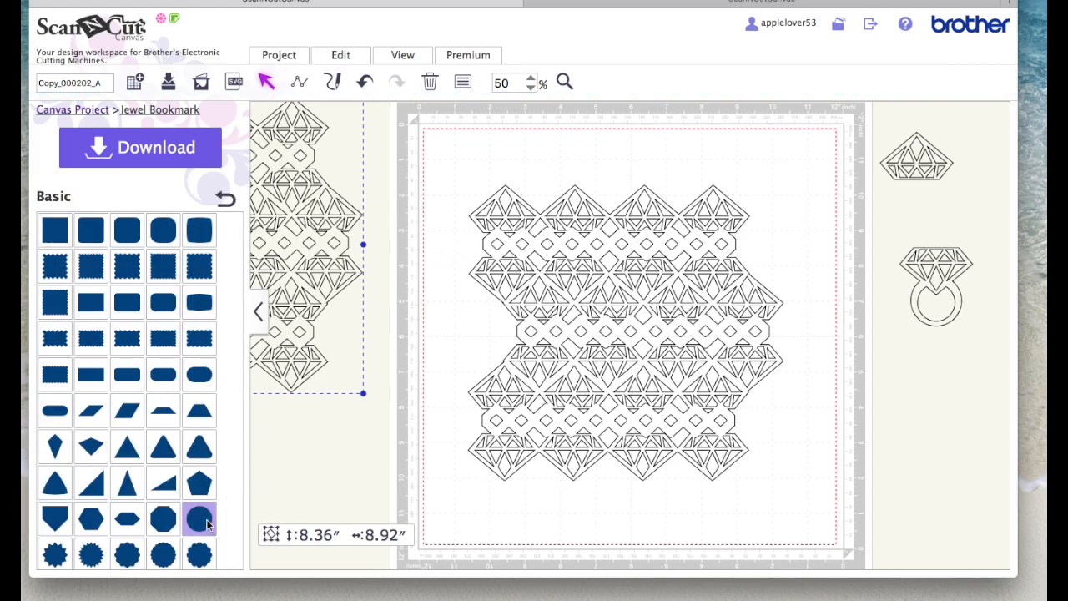
left_click(203, 520)
left_click_drag(511, 176, 641, 298)
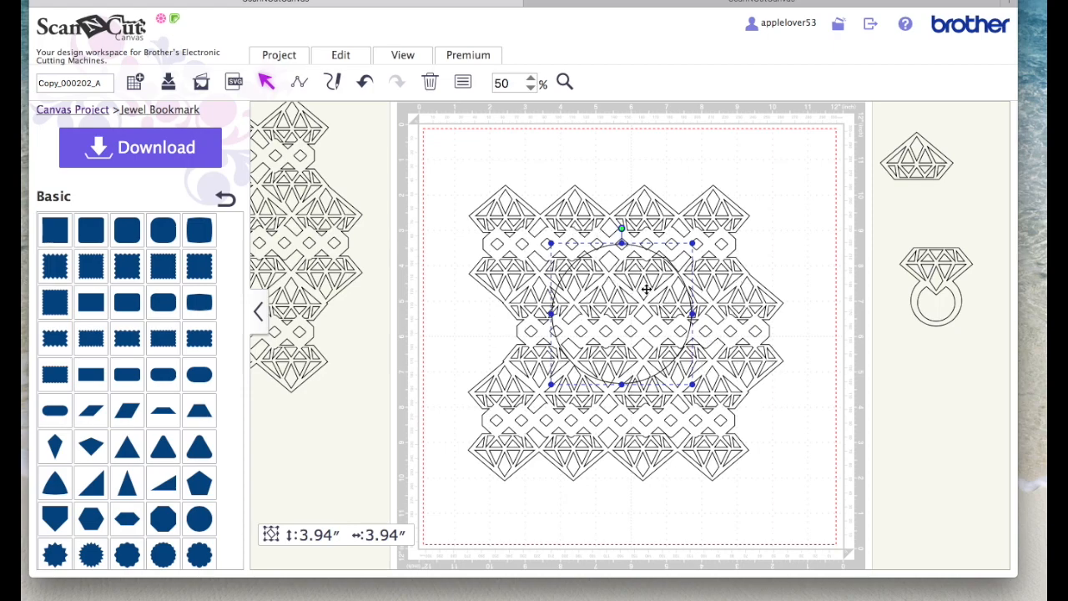
- Send the circle to the back so it lies behind the jewel pattern
right_click(618, 299)
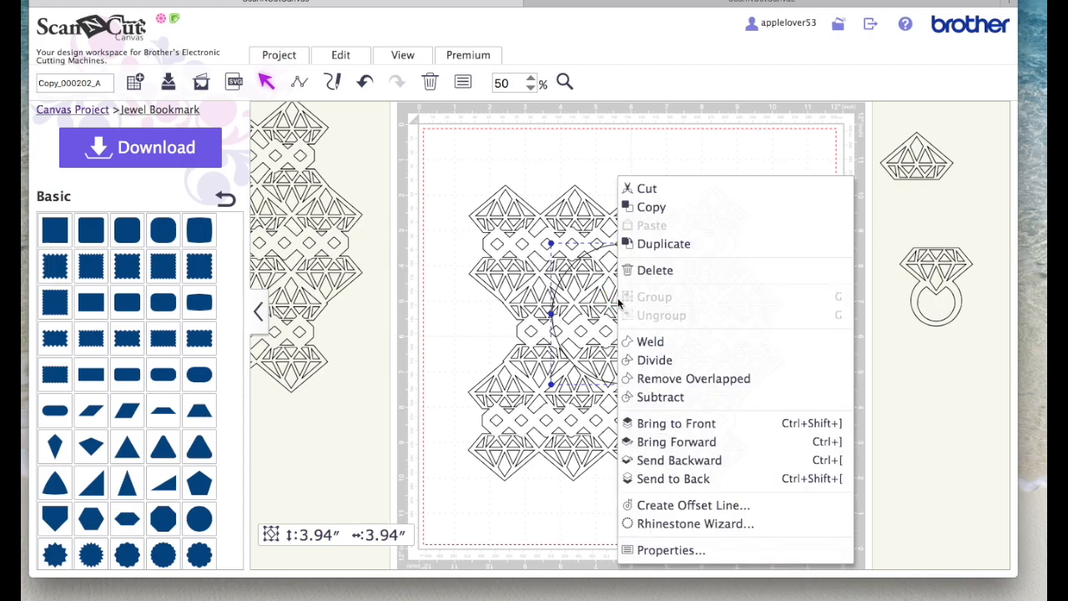
left_click(731, 476)
left_click(648, 501)
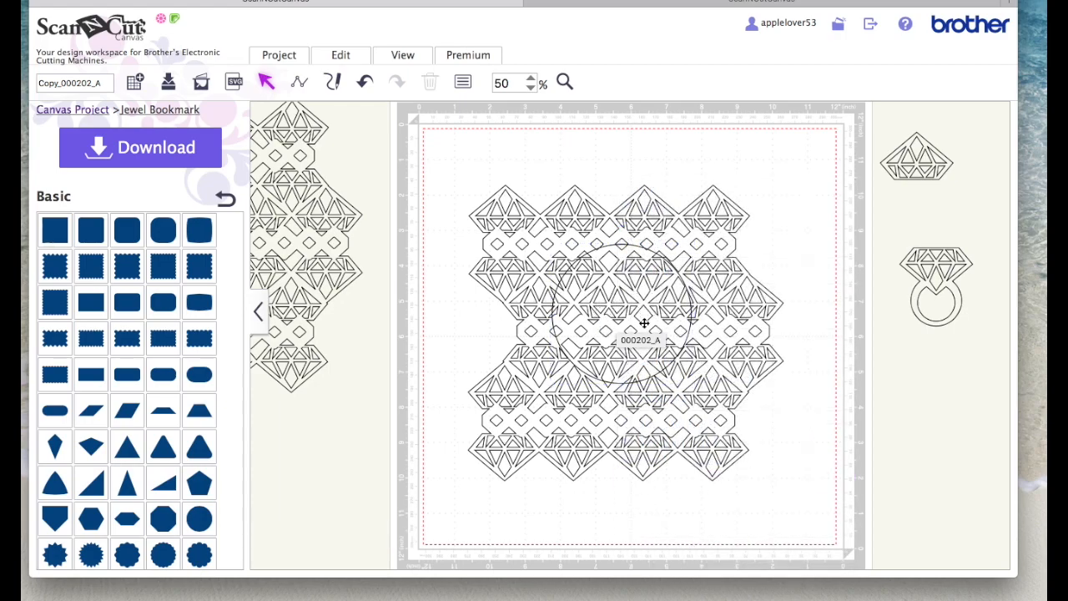
left_click(616, 303)
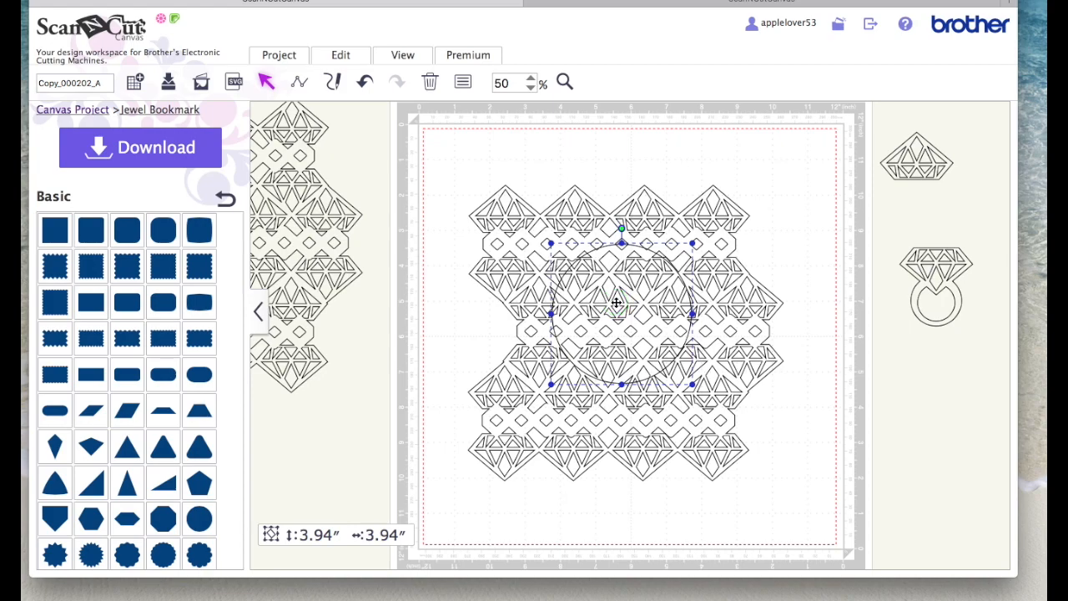
right_click(616, 303)
left_click(684, 481)
left_click(645, 170)
left_click(632, 294)
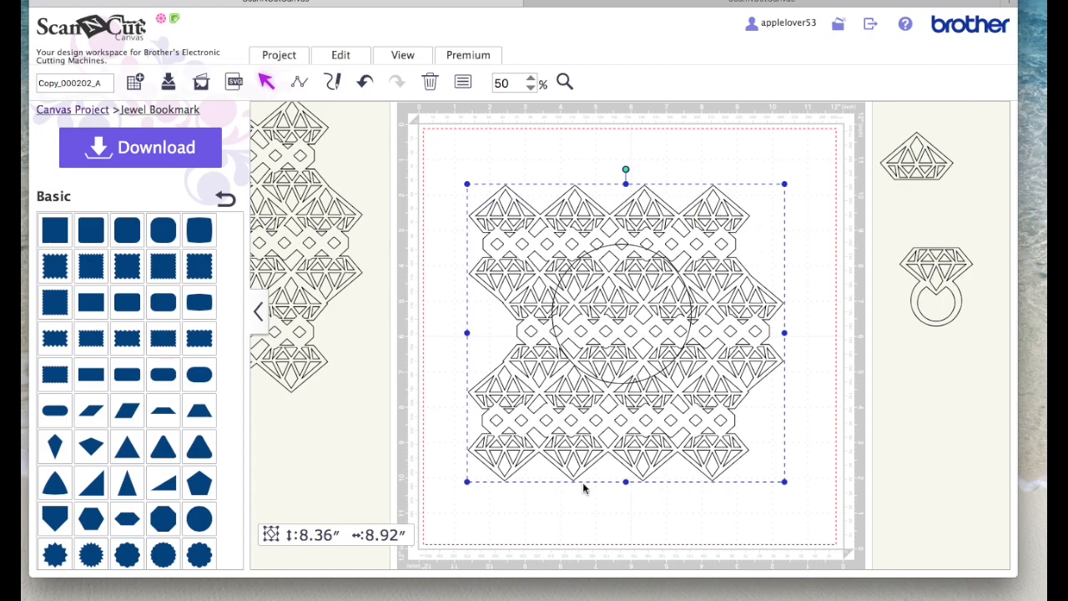
- Subtract the jewel pattern from the circle and move the resulting round piece to the mat's upper-right corner
scroll(647, 327, "right", 3)
left_click(413, 147)
left_click_drag(338, 147, 742, 507)
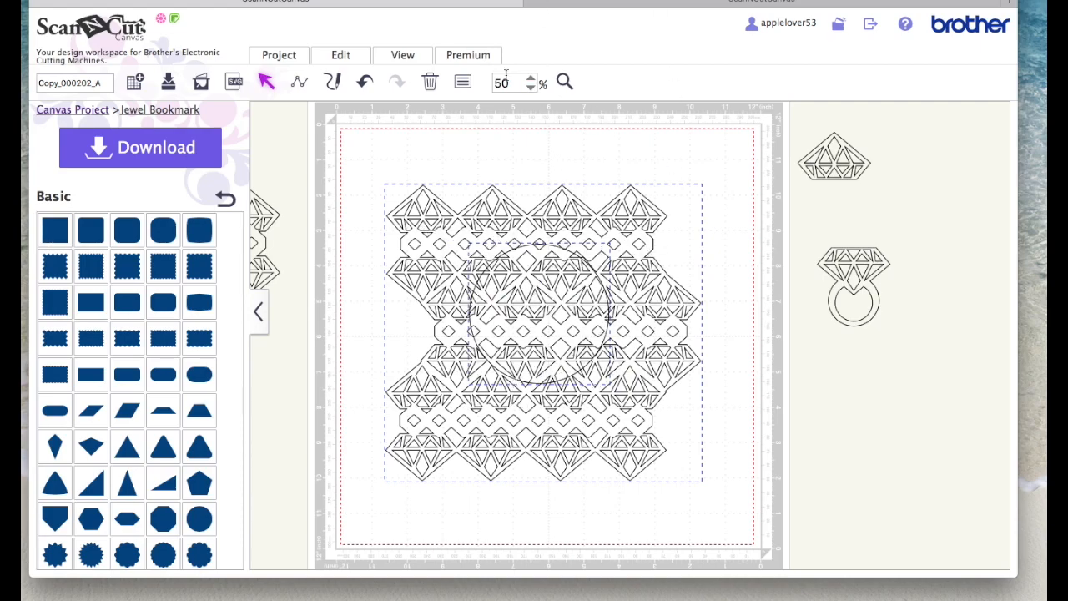
left_click(358, 60)
left_click(460, 333)
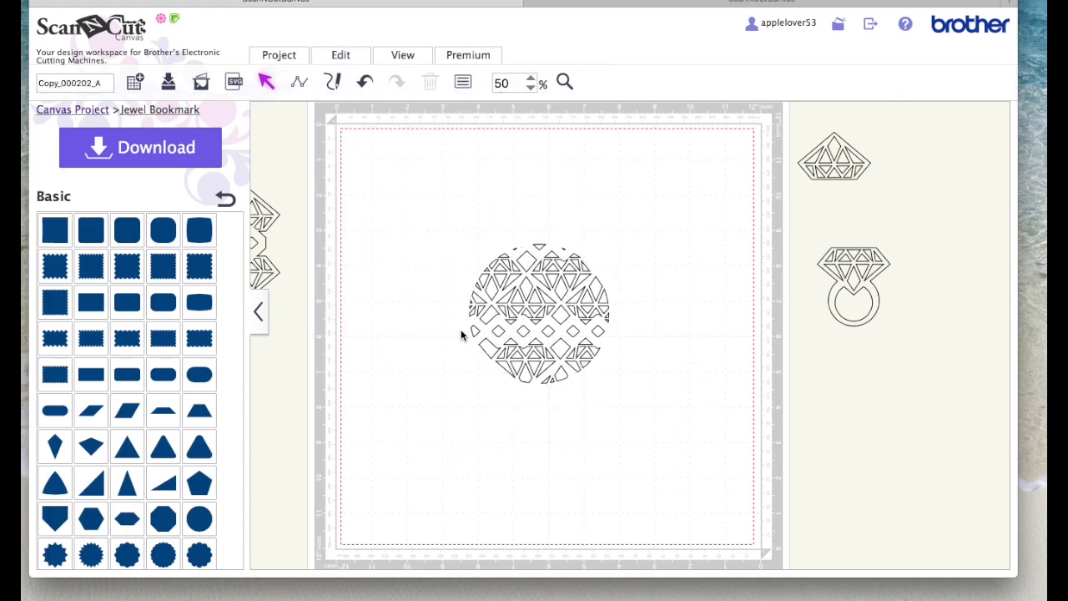
left_click(561, 282)
left_click_drag(562, 282, 696, 187)
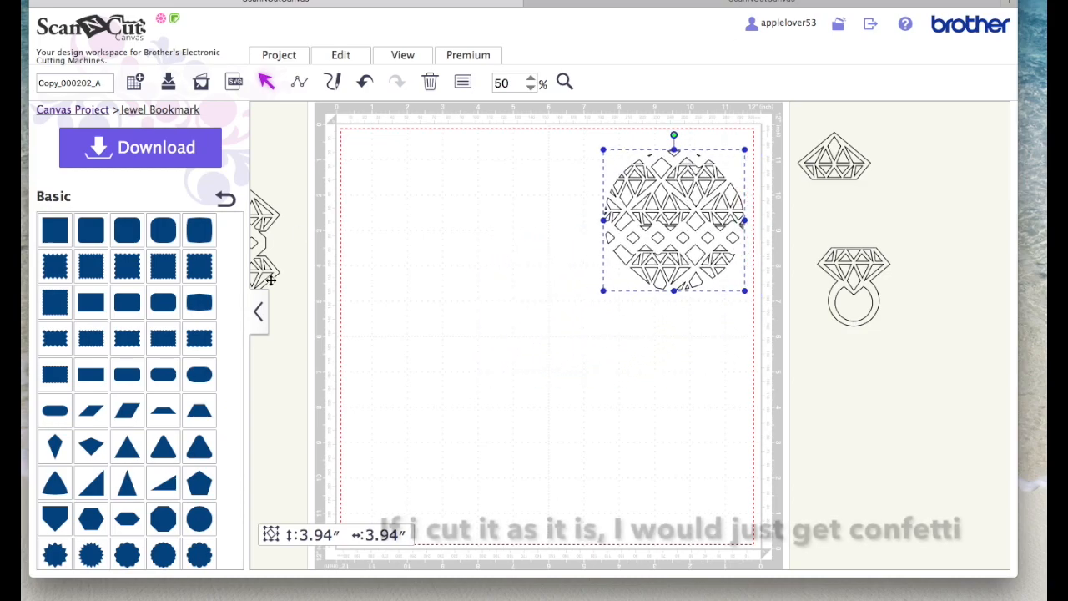
- Add another basic circle, enlarge it to about 4.94" and place it in the mat's upper-left corner
left_click(200, 518)
left_click_drag(445, 235, 464, 283)
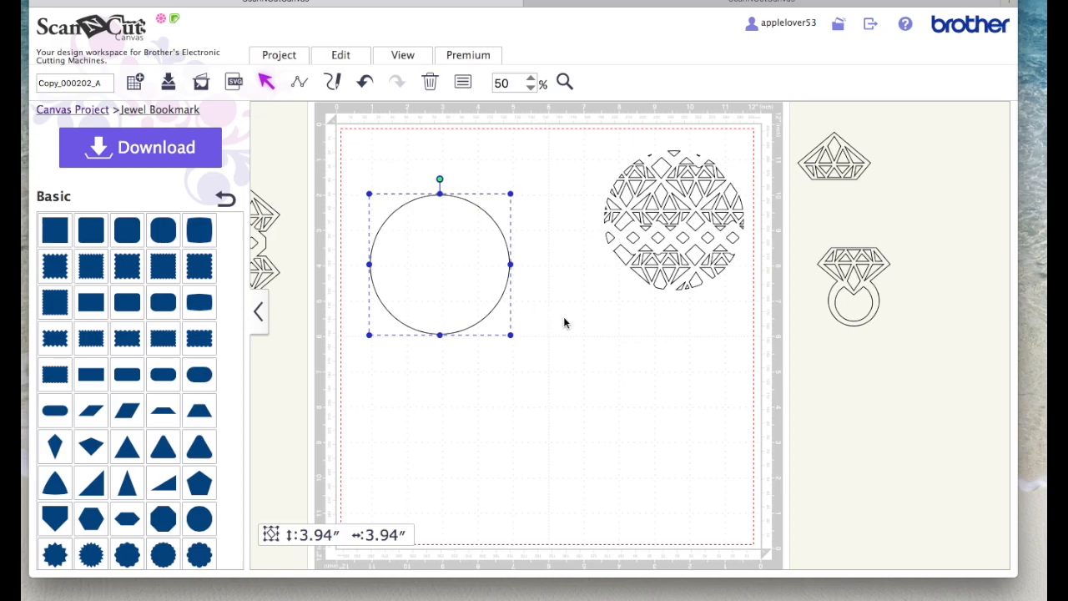
left_click_drag(512, 335, 468, 260)
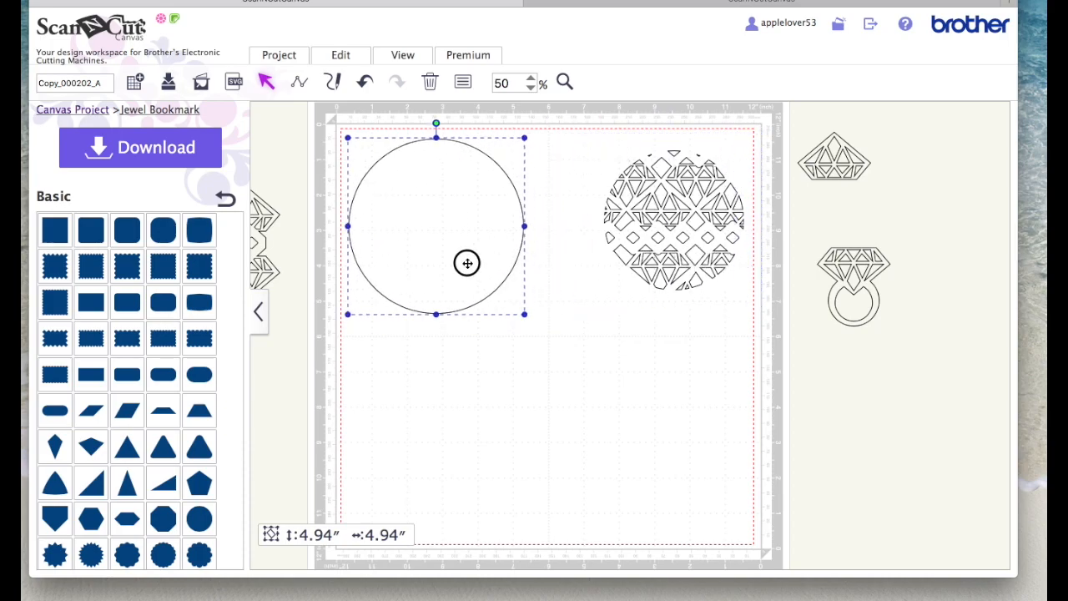
- Duplicate the 4.94" circle and place the copy in the mat's lower-right area
right_click(467, 245)
left_click(543, 242)
left_click_drag(489, 234, 682, 432)
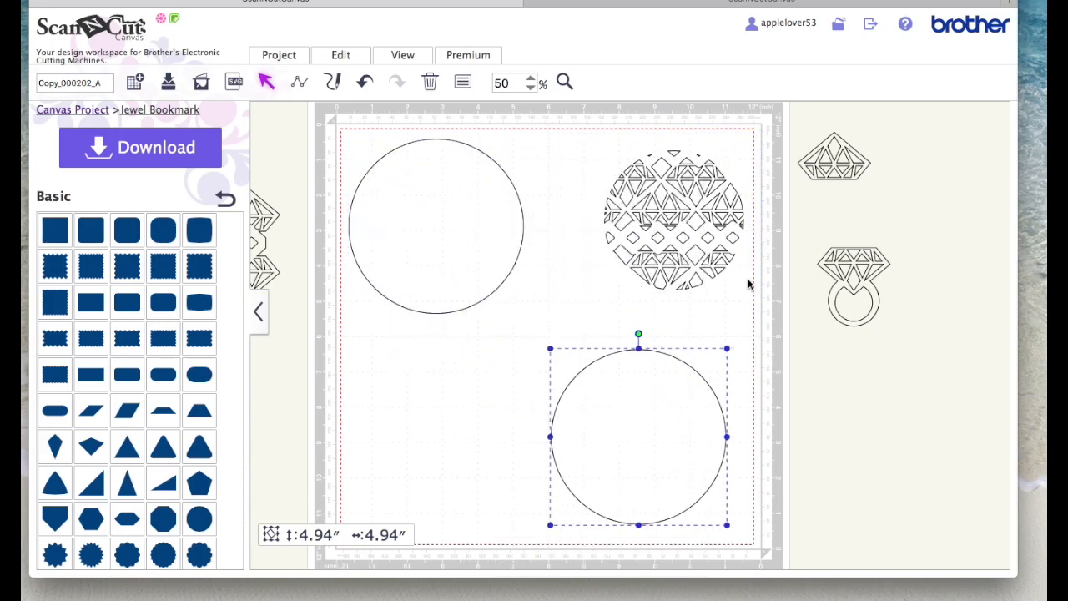
- Move the round jewel pattern into the upper-left circle and centre the two on each other horizontally and vertically
left_click(708, 223)
left_click_drag(709, 224, 470, 220)
left_click(598, 256)
left_click_drag(629, 266, 354, 141)
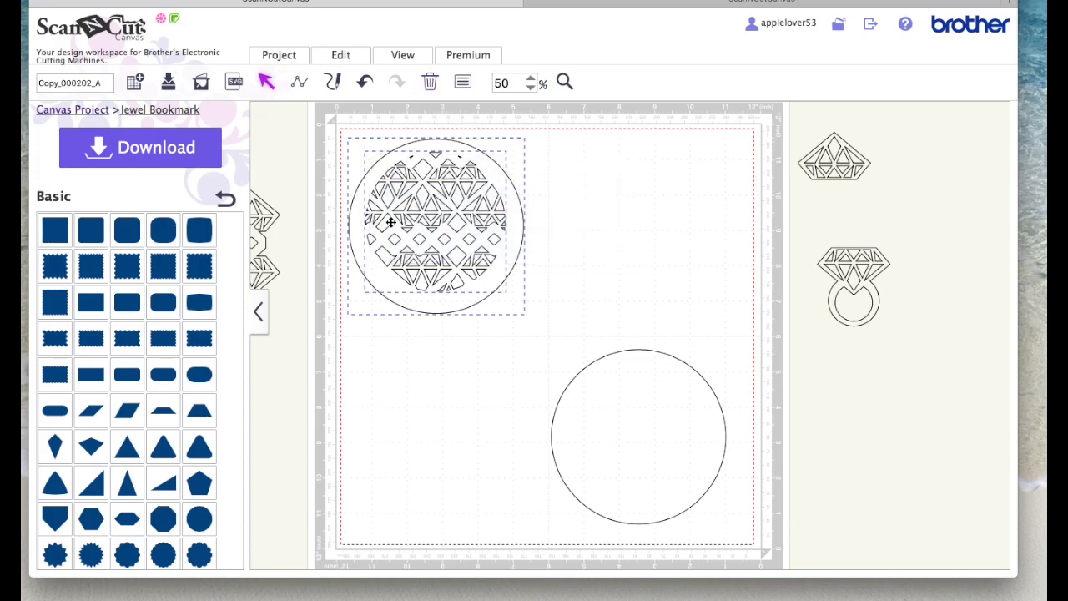
left_click(353, 56)
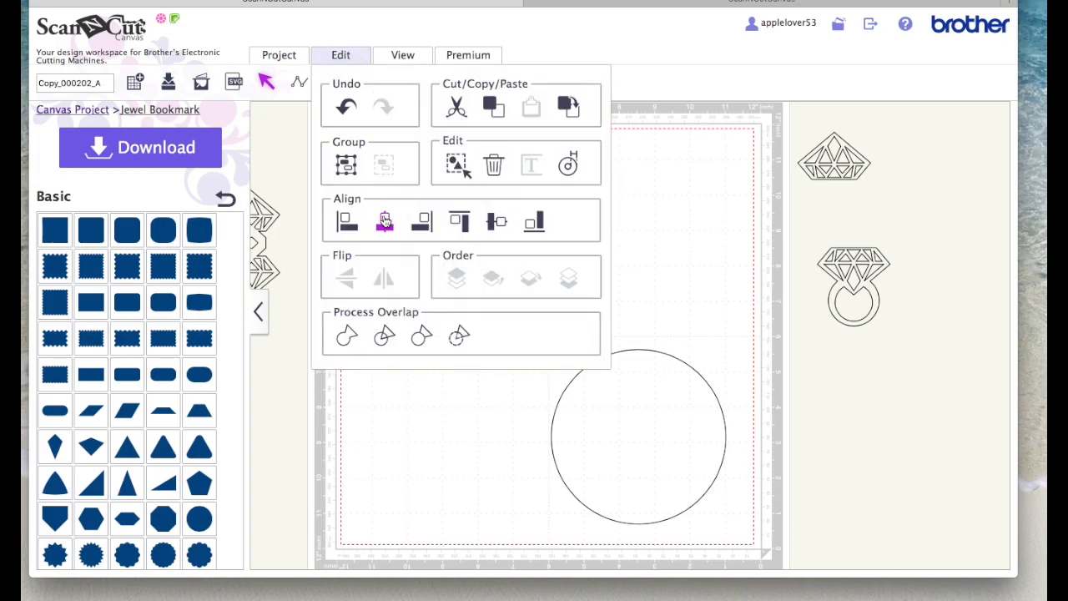
left_click(384, 221)
left_click(350, 58)
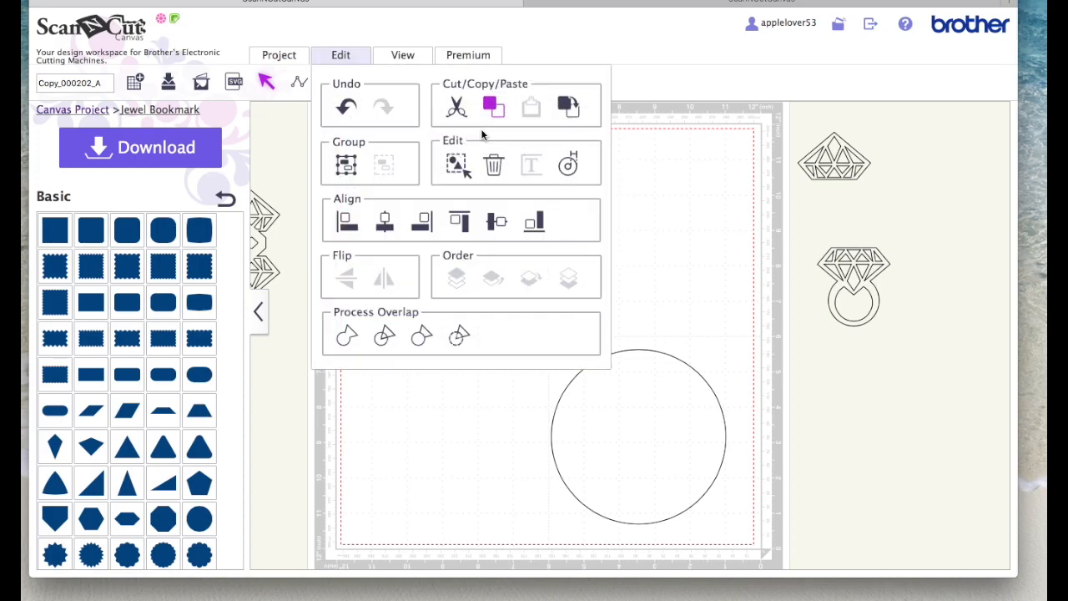
left_click(497, 223)
left_click(637, 222)
- Send the outer circle to the back, behind the round jewel pattern
left_click(474, 205)
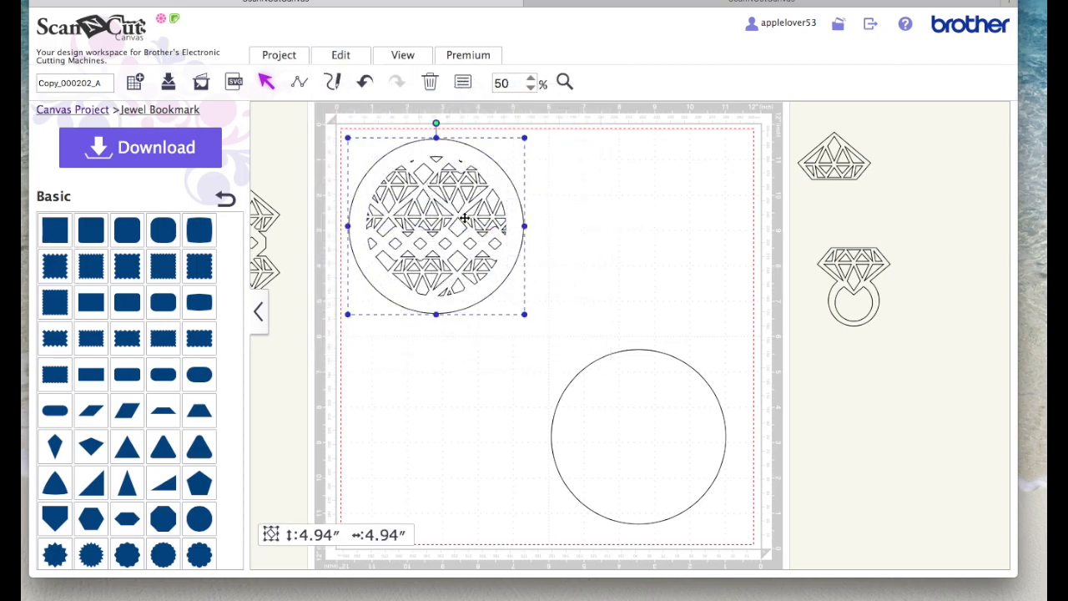
right_click(485, 184)
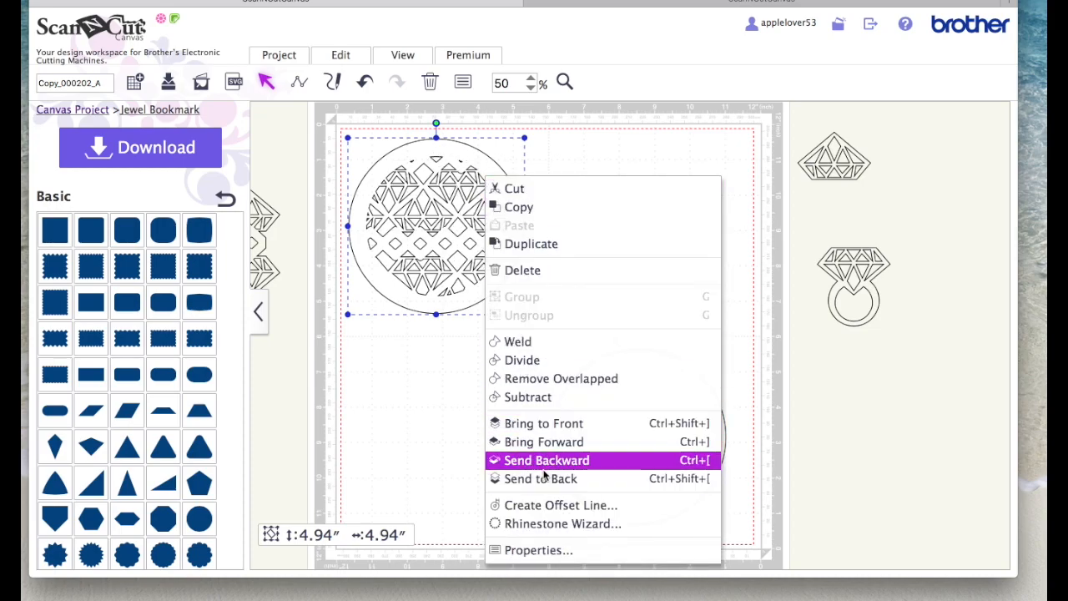
left_click(543, 478)
left_click(422, 363)
left_click(438, 209)
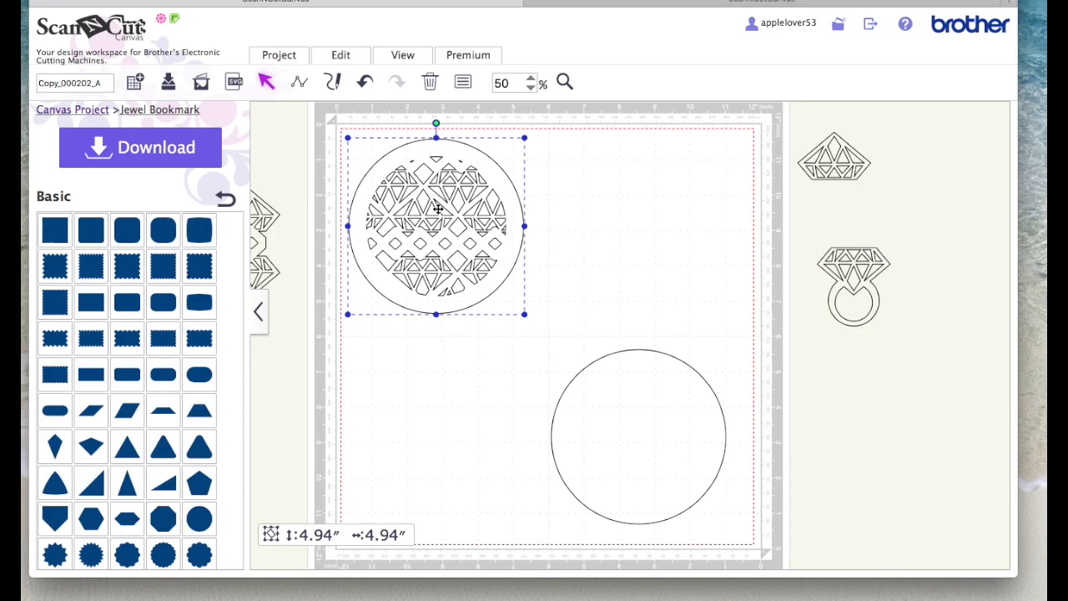
right_click(438, 209)
left_click(323, 120)
- Subtract the round jewel pattern from the outer circle and shift the resulting piece slightly
left_click_drag(319, 118, 551, 334)
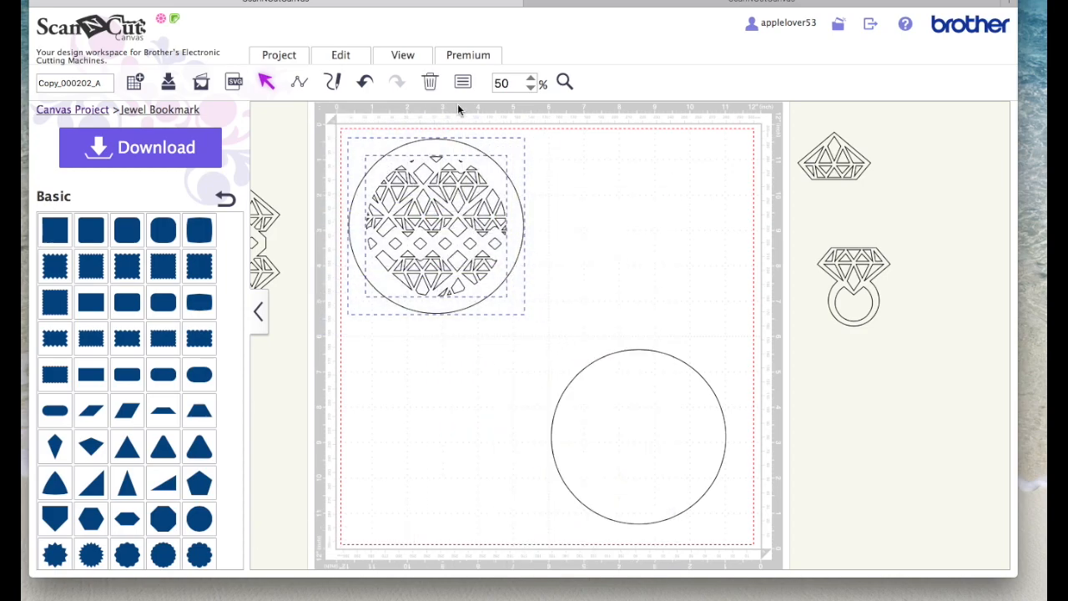
left_click(349, 59)
left_click(459, 337)
left_click_drag(463, 168, 475, 167)
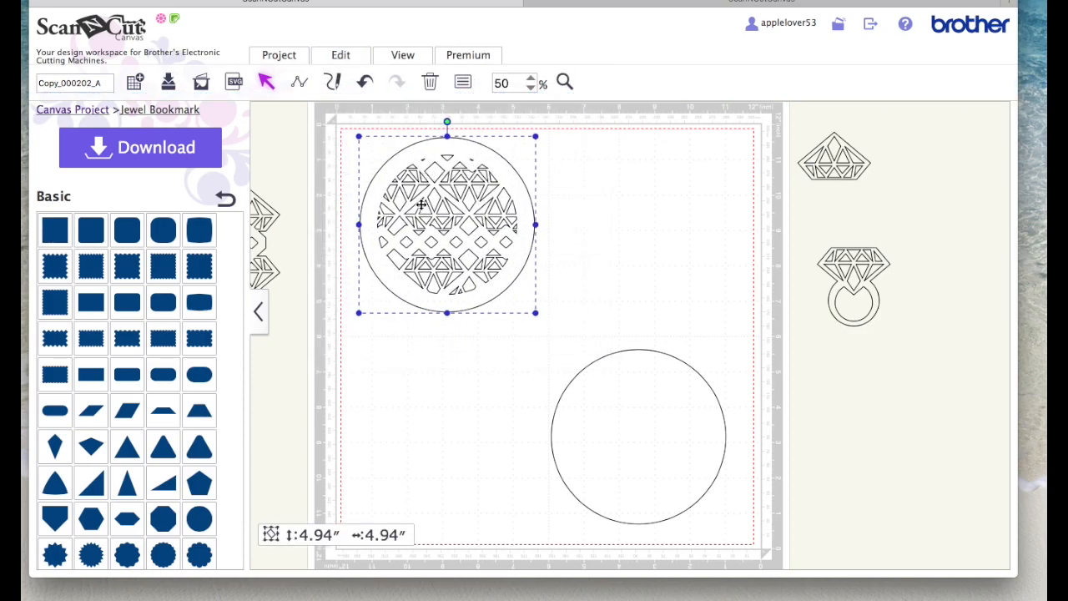
- Fill the combined disc with salmon pink and move it around the mat to check its cut-outs
left_click(463, 83)
left_click(376, 274)
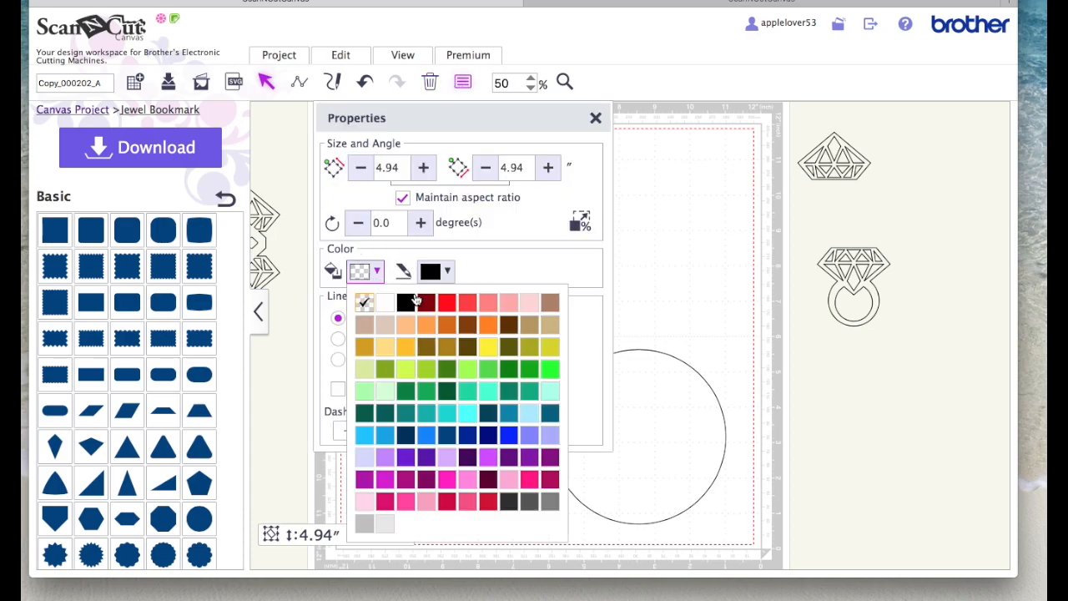
left_click(487, 302)
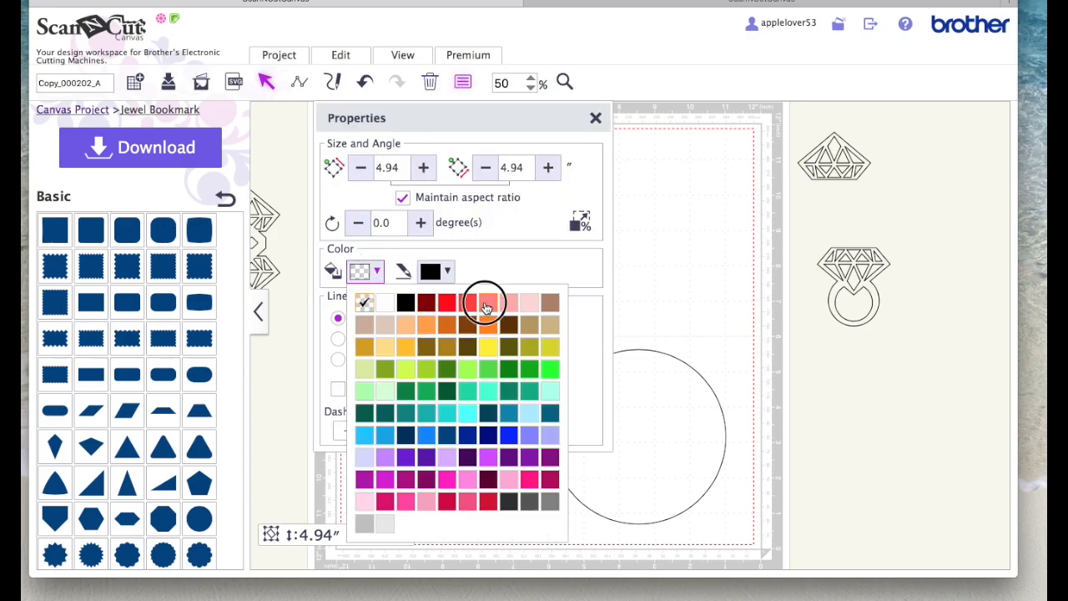
left_click(596, 121)
left_click_drag(508, 191, 440, 423)
left_click_drag(454, 387, 510, 186)
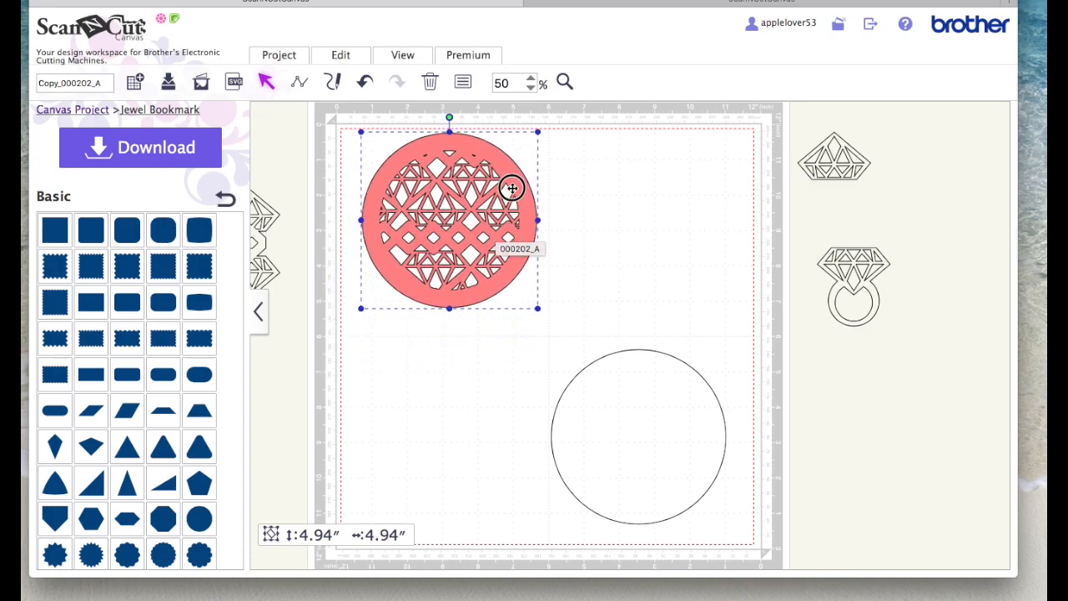
- Undo the fill, subtraction, alignment and moves until the round jewel pattern is back outside the circle
left_click(366, 81)
left_click(366, 82)
left_click(366, 81)
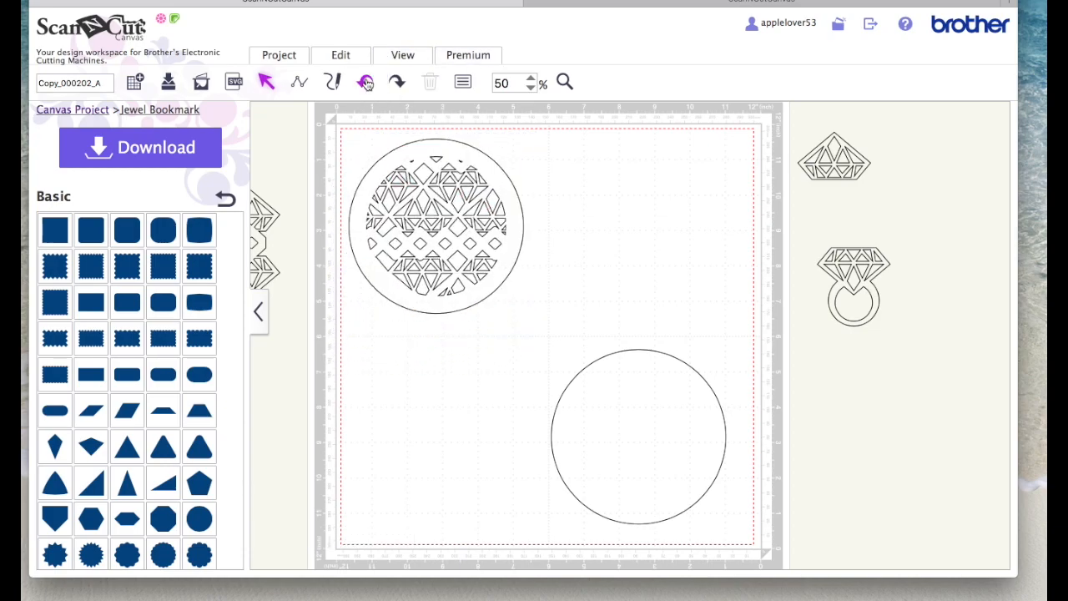
left_click(367, 83)
left_click(367, 82)
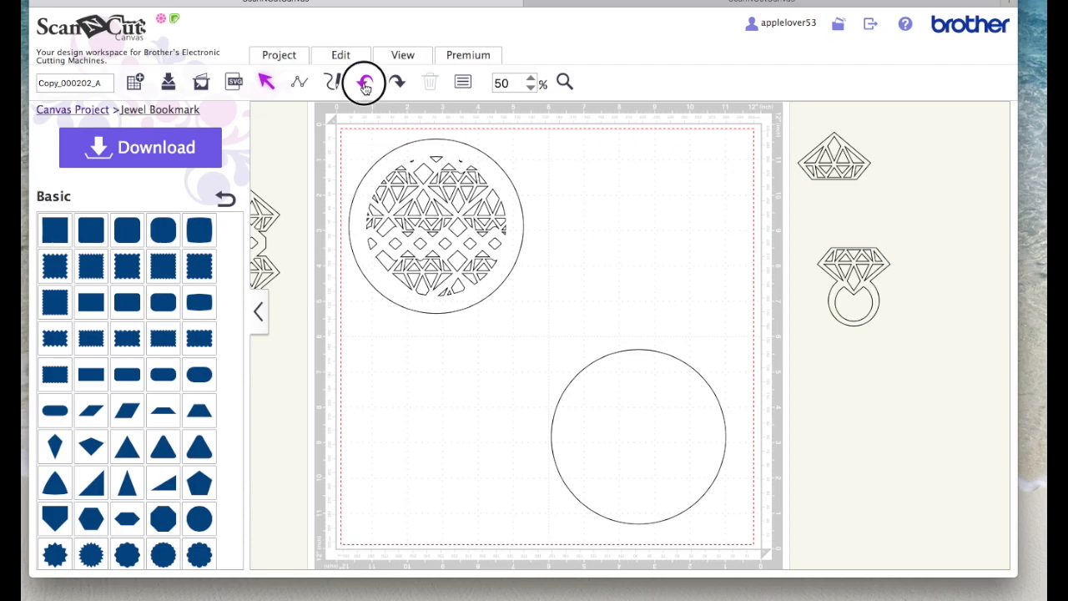
left_click(365, 83)
left_click(366, 84)
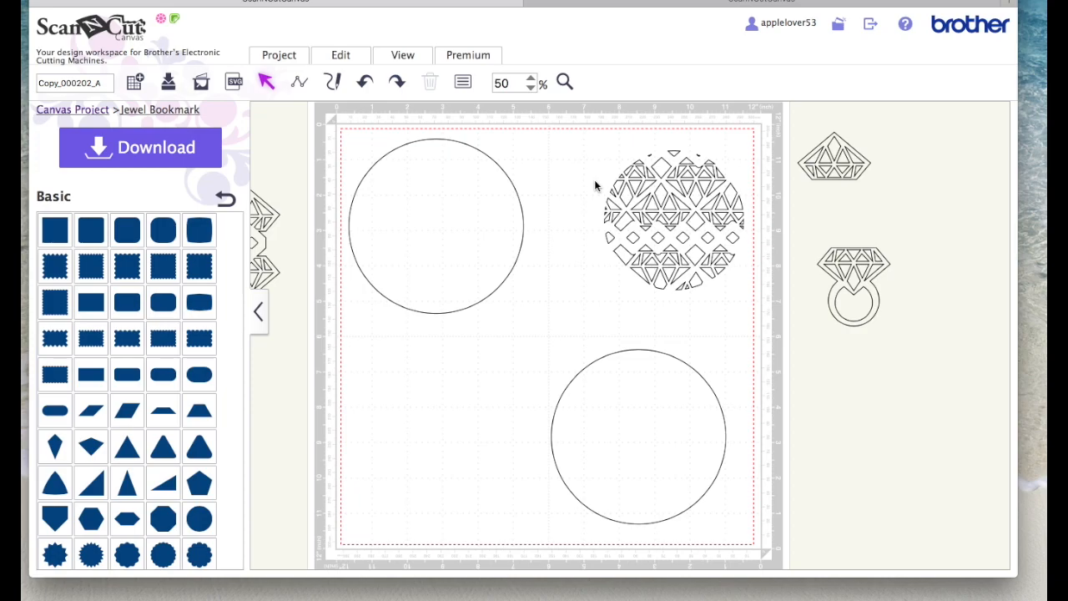
- Duplicate the round jewel pattern and position the copy inside the upper-left circle
left_click(684, 195)
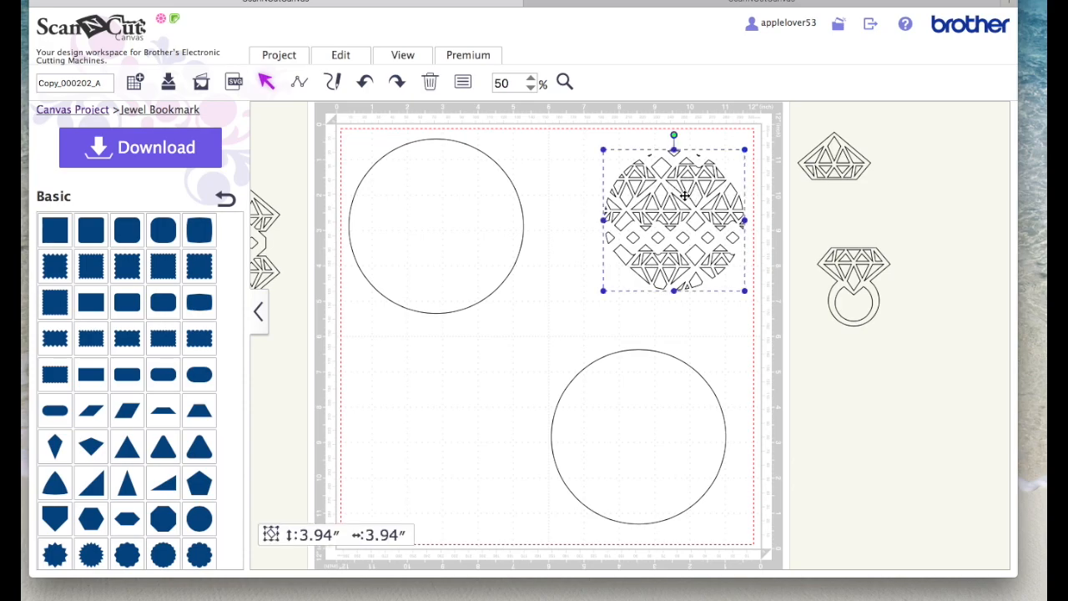
right_click(684, 195)
left_click(705, 239)
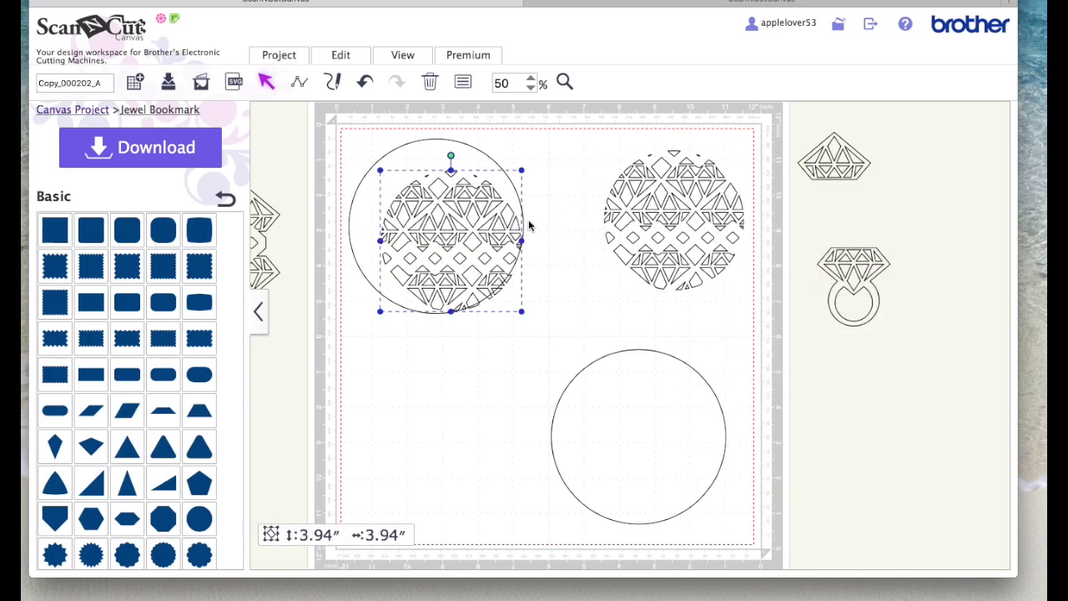
left_click_drag(477, 239, 464, 220)
- Centre the copied pattern and its surrounding circle on each other horizontally and vertically, and subtract the pattern from the circle
left_click(552, 296)
left_click_drag(555, 321, 341, 148)
left_click(355, 57)
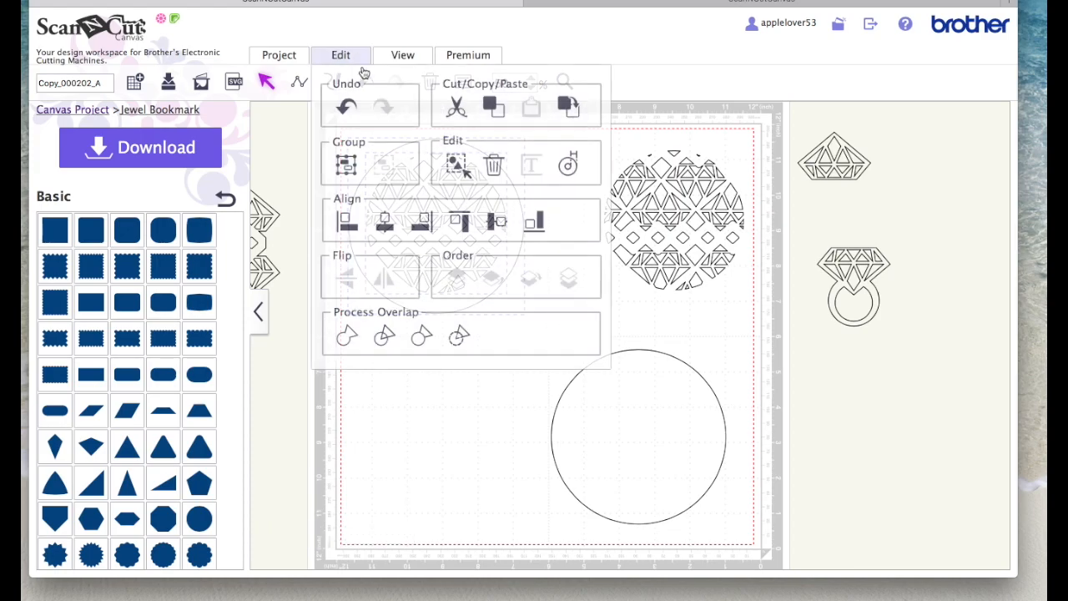
left_click(383, 221)
left_click(346, 55)
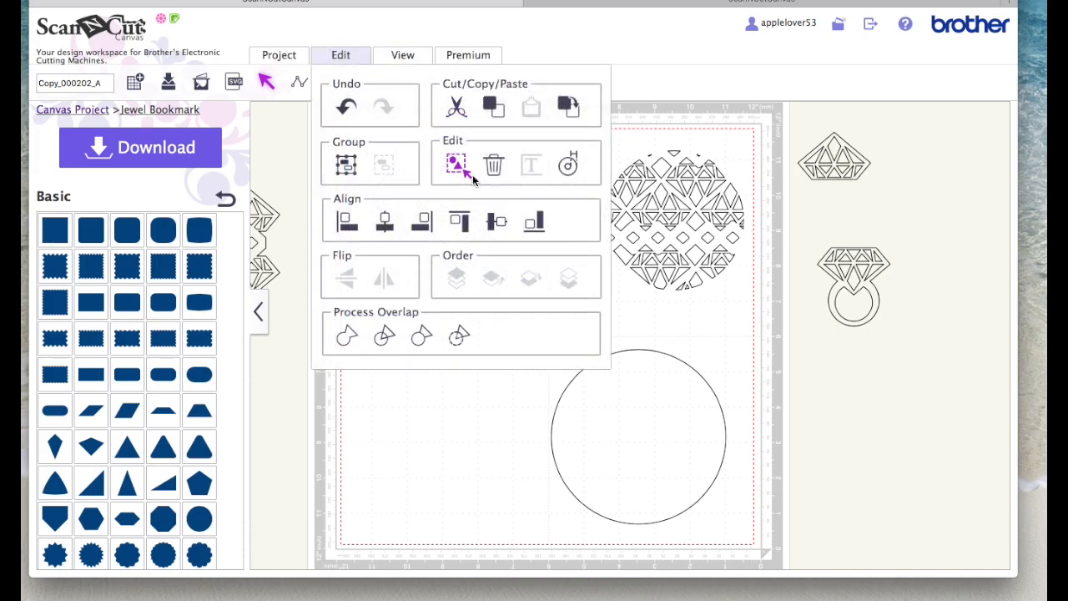
left_click(497, 220)
left_click(348, 56)
left_click(458, 335)
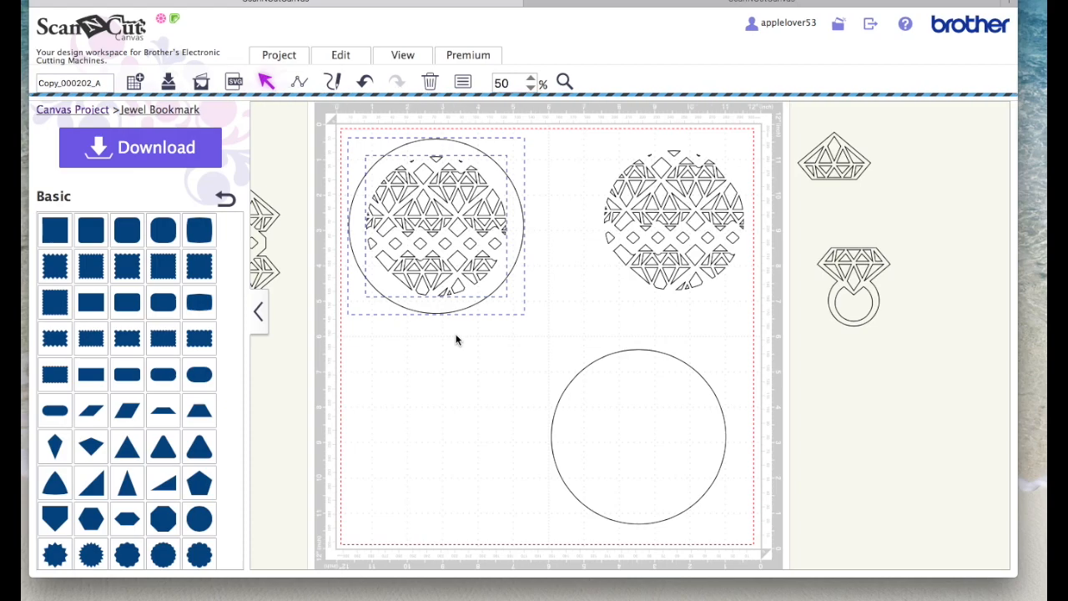
- Fill the combined jewel disc with salmon pink and move it into the mat's upper-left corner
left_click(467, 183)
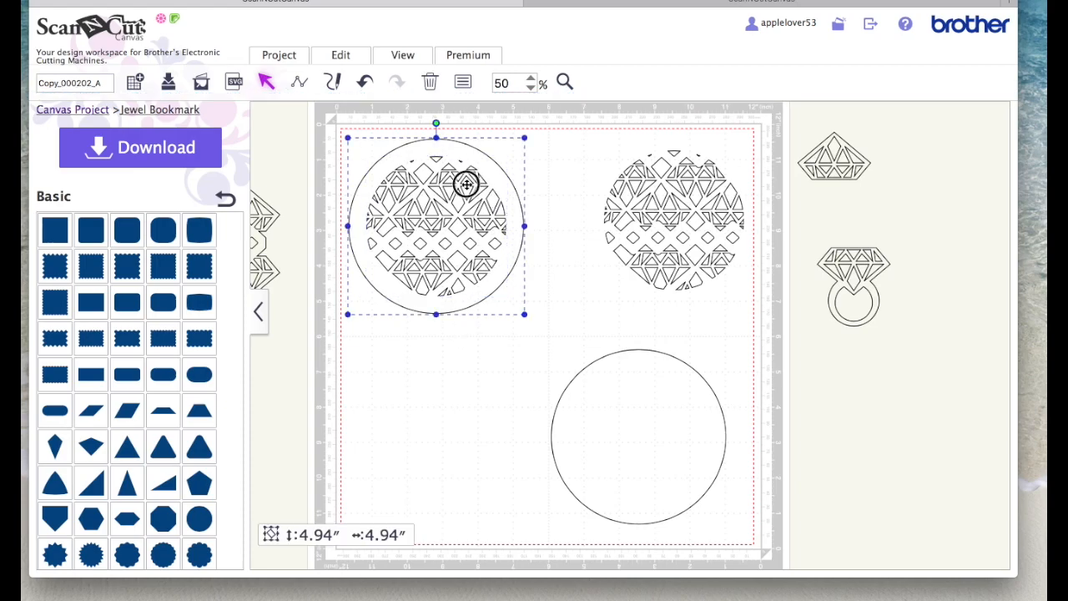
left_click(460, 87)
left_click(368, 270)
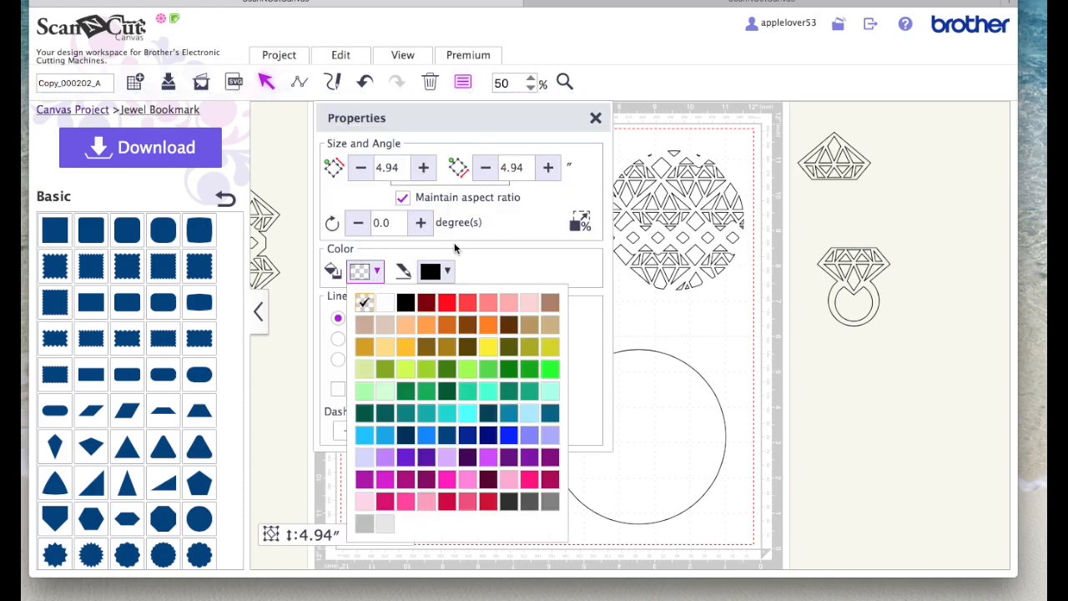
left_click(508, 304)
left_click(596, 119)
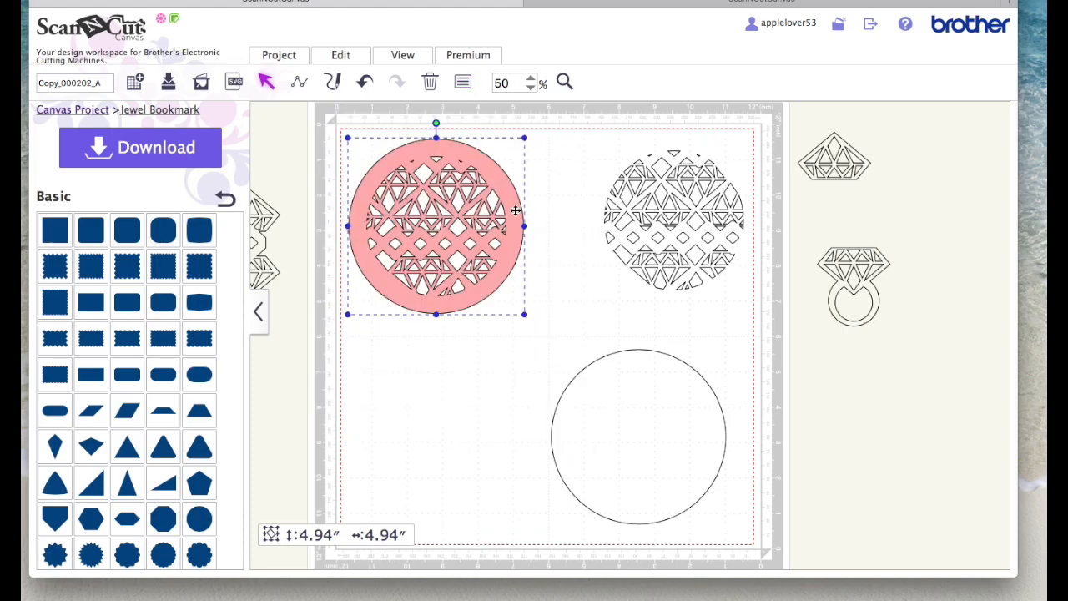
mouse_move(504, 196)
left_mouse_down()
mouse_move(470, 188)
mouse_move(487, 191)
left_mouse_up()
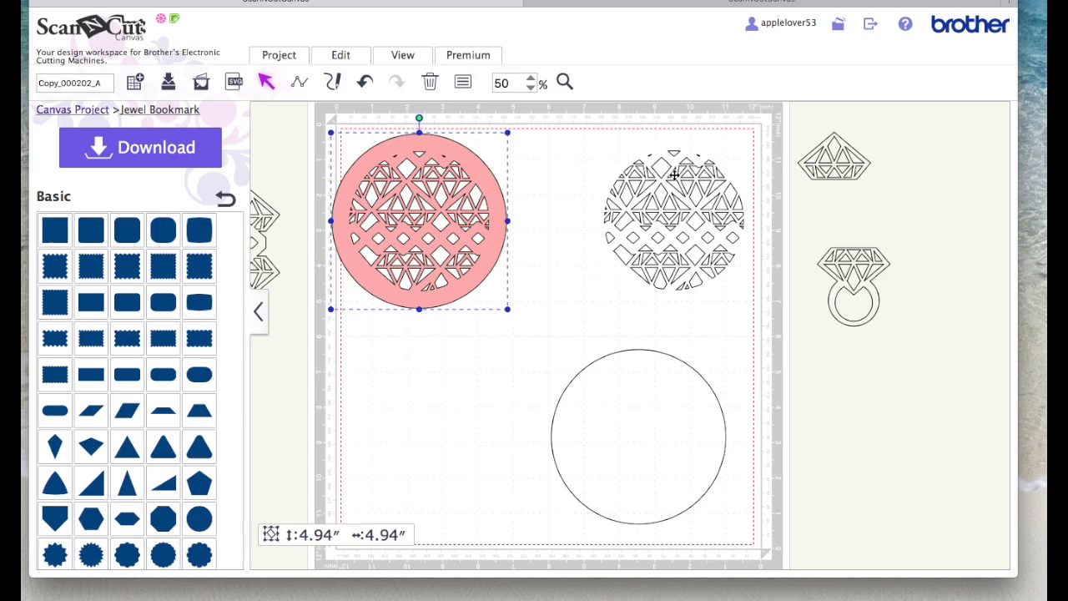
- Move the lower circle slightly left and create an inward offset line of 0.24 inches, leaving the original line as is
left_click_drag(677, 376, 618, 381)
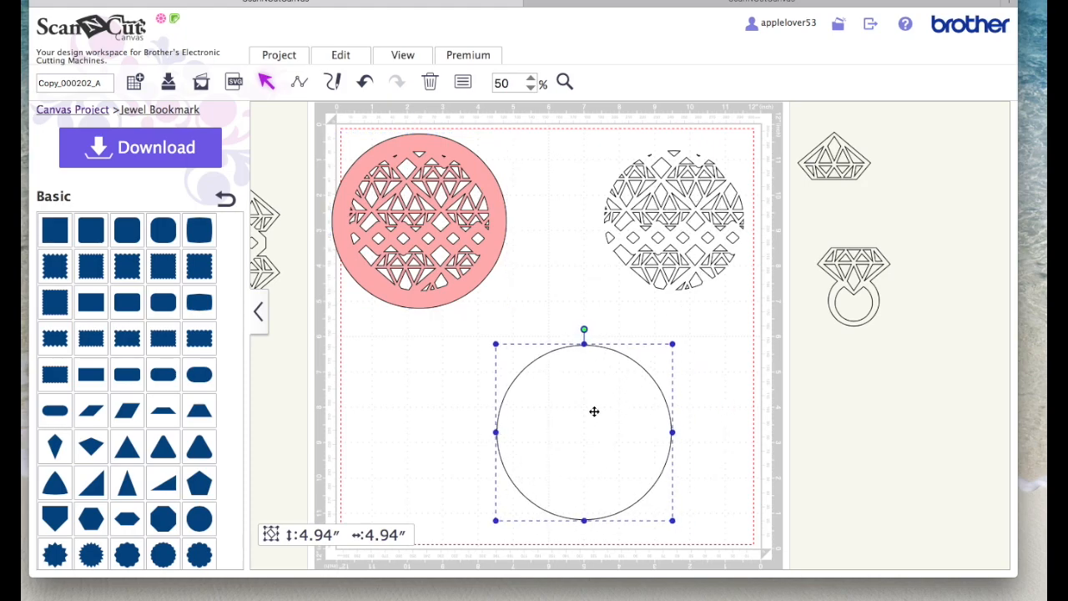
left_click(341, 55)
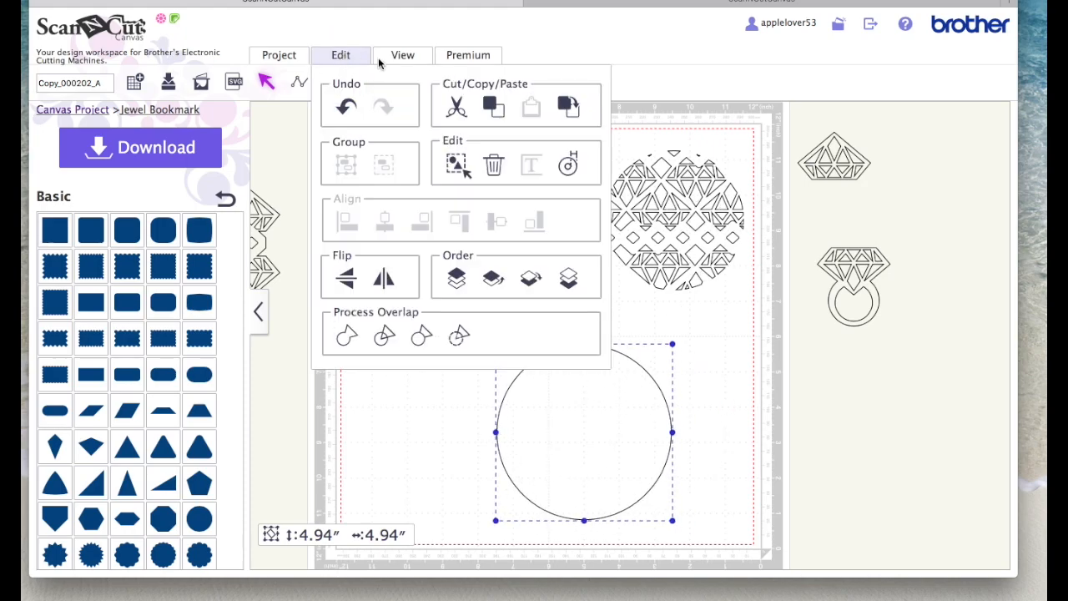
left_click(571, 166)
left_click_drag(350, 192, 356, 191)
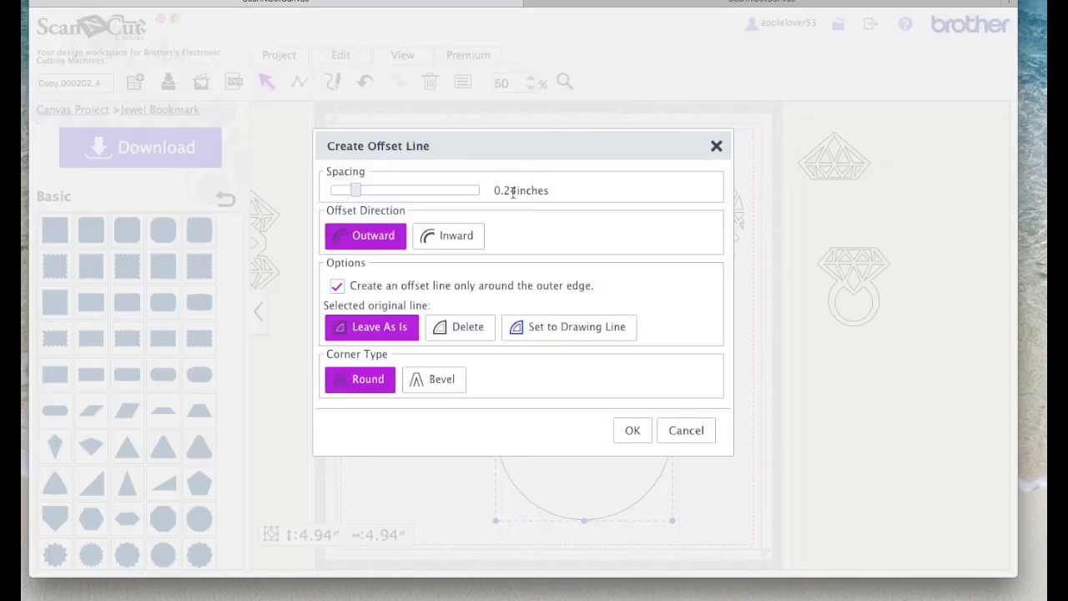
left_click(456, 236)
left_click(635, 431)
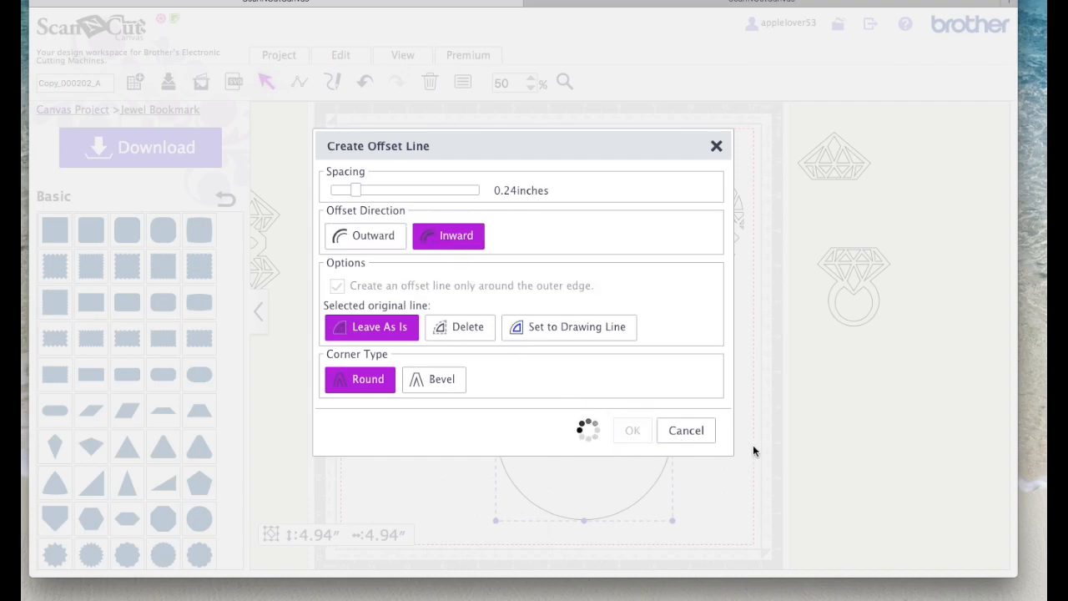
left_click(613, 440)
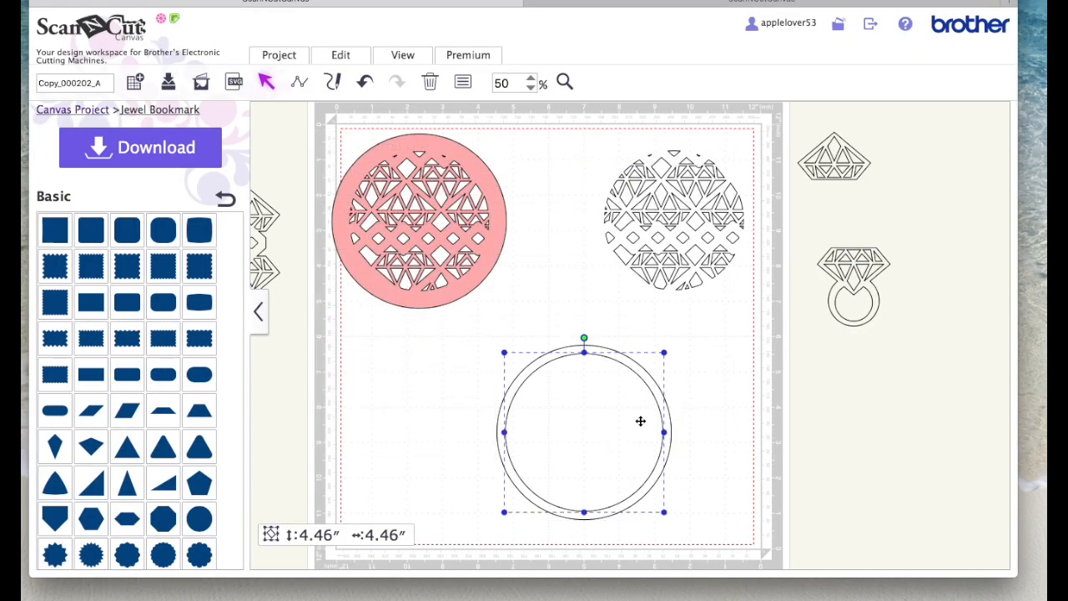
- Select both concentric circles and process their overlap to combine them into a single ring
left_click_drag(729, 538, 472, 355)
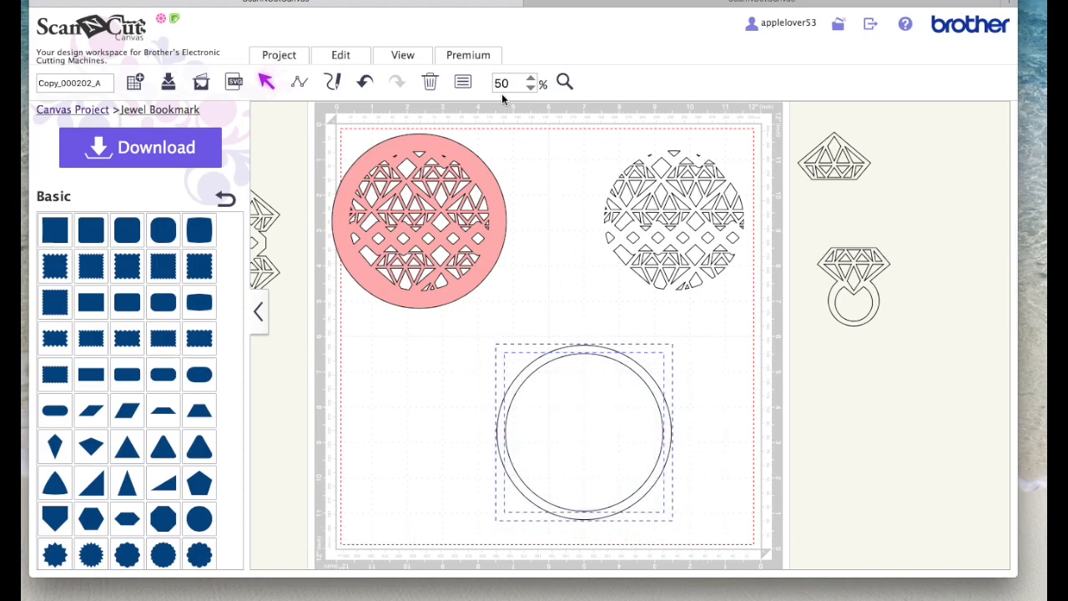
left_click(350, 57)
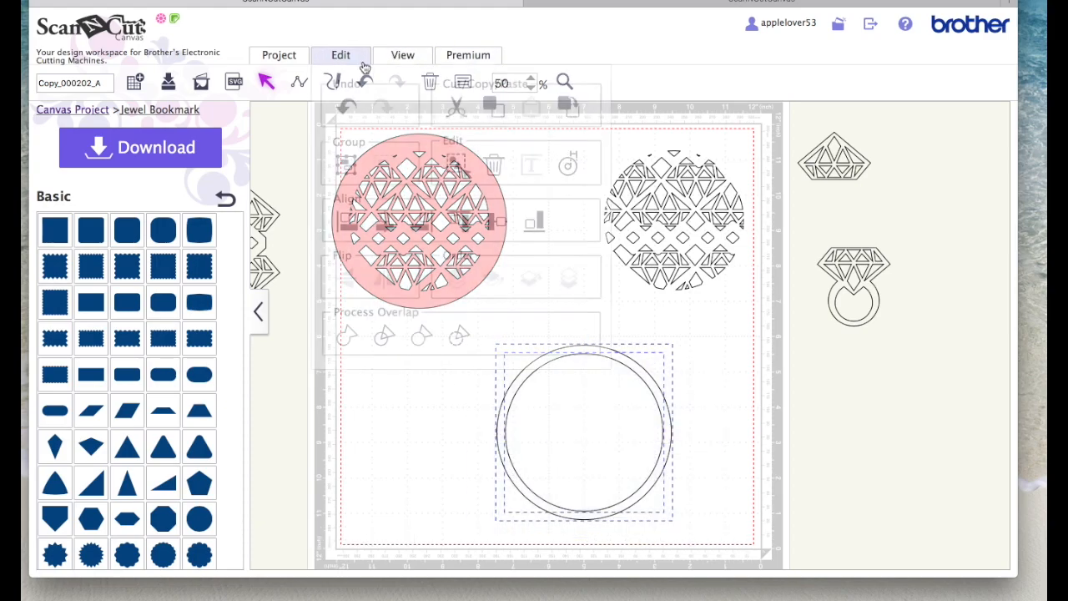
left_click(460, 336)
- Fill the new ring with red
left_click(616, 355)
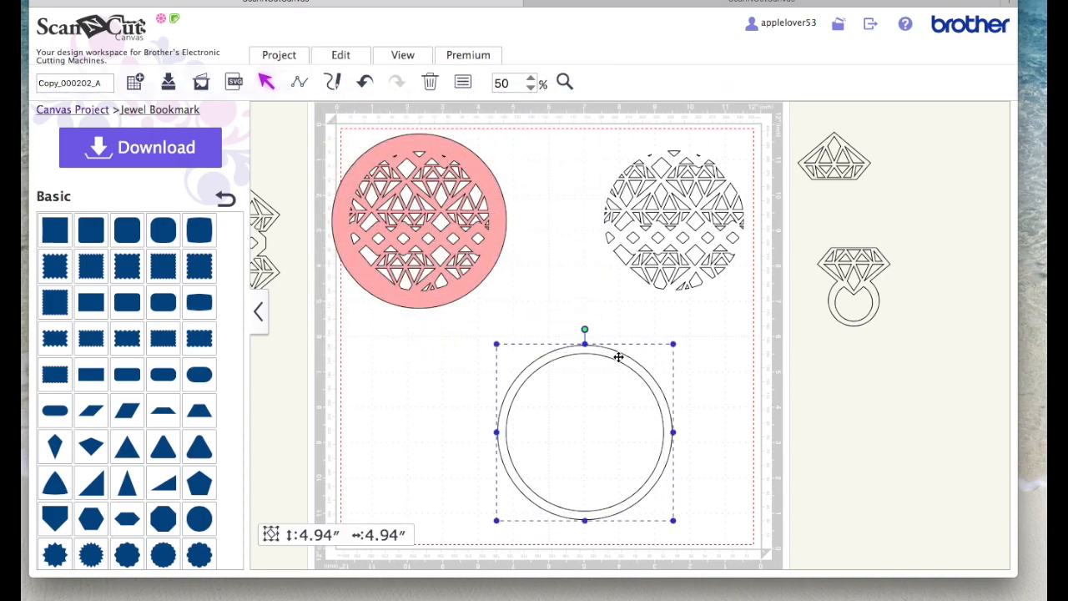
left_click(463, 81)
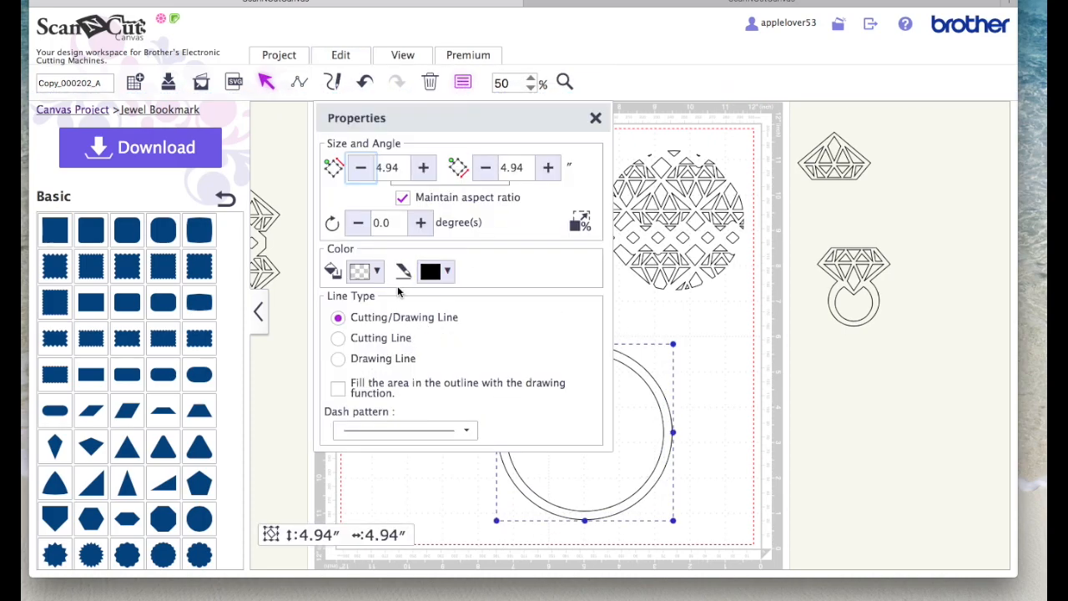
left_click(377, 272)
left_click(450, 305)
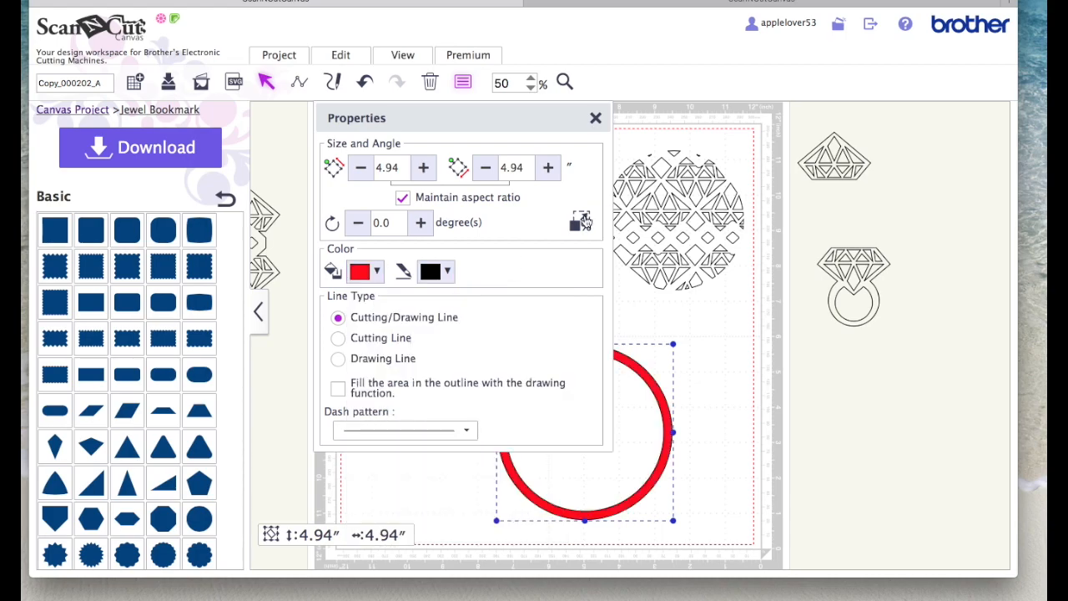
left_click(596, 119)
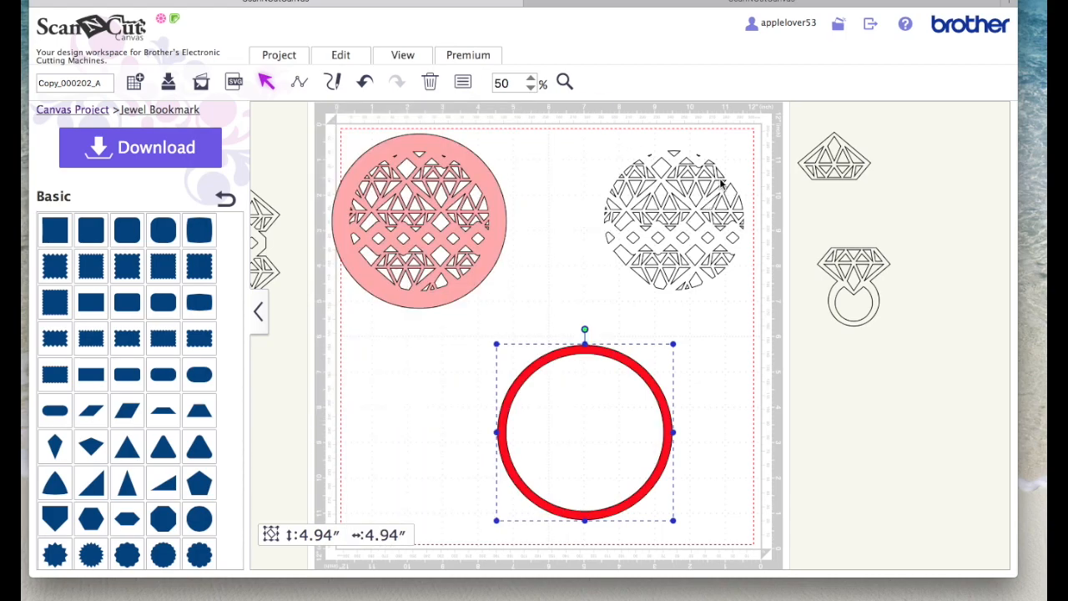
- Move the round jewel pattern into the ring and enlarge it to about 4.44 inches to fill the opening
left_click_drag(715, 179, 626, 393)
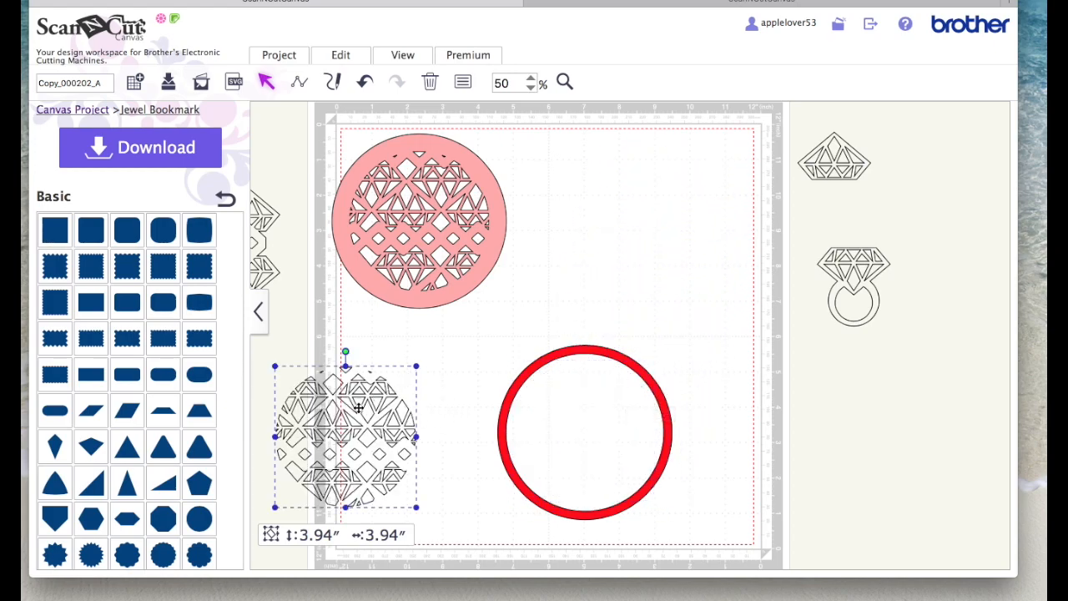
left_click_drag(399, 412, 635, 407)
left_click_drag(653, 361, 667, 352)
left_click_drag(594, 407, 592, 408)
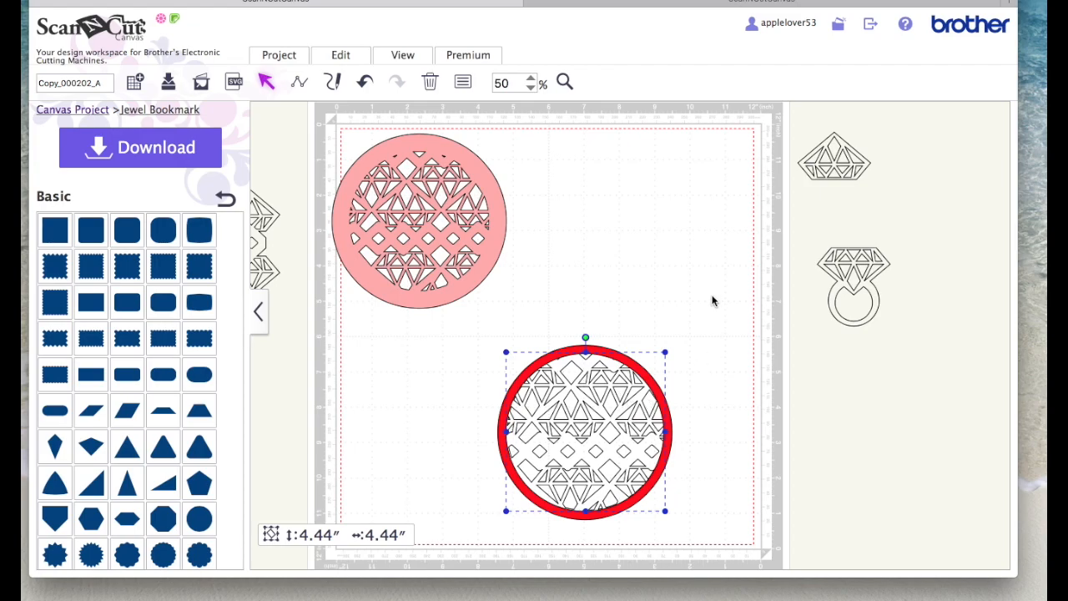
- Remove the red fill from the ring around the jewel pattern
left_click(713, 314)
left_click(611, 354)
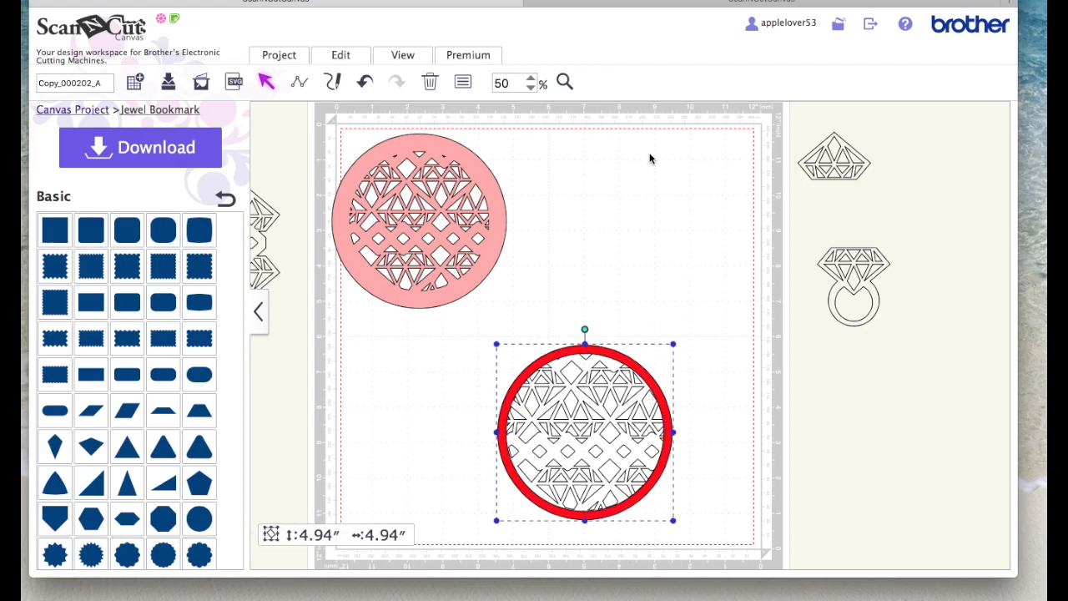
left_click(463, 84)
left_click(375, 272)
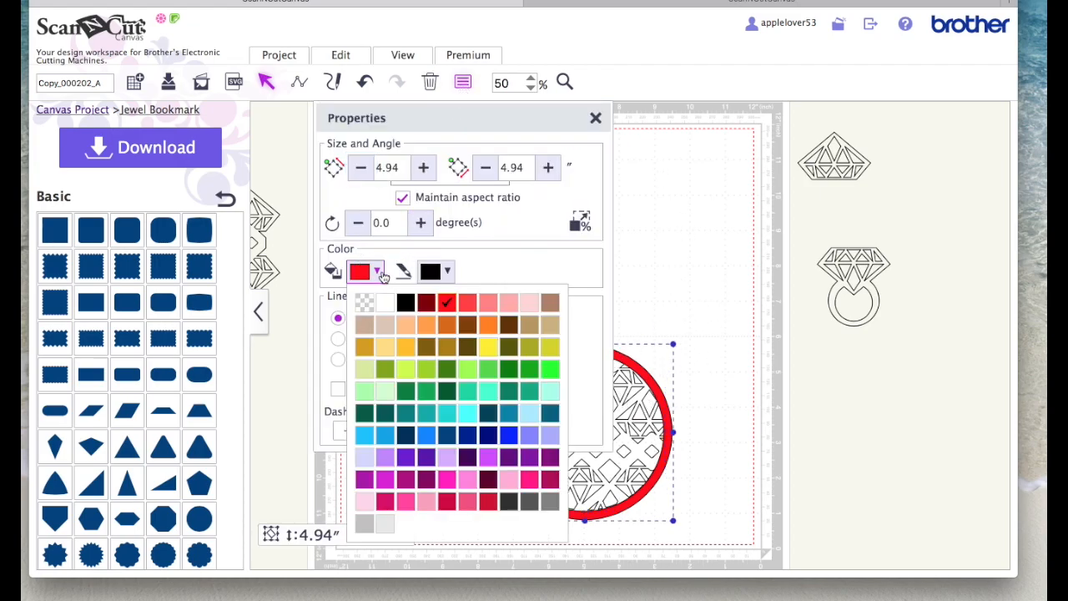
left_click(366, 303)
left_click(597, 122)
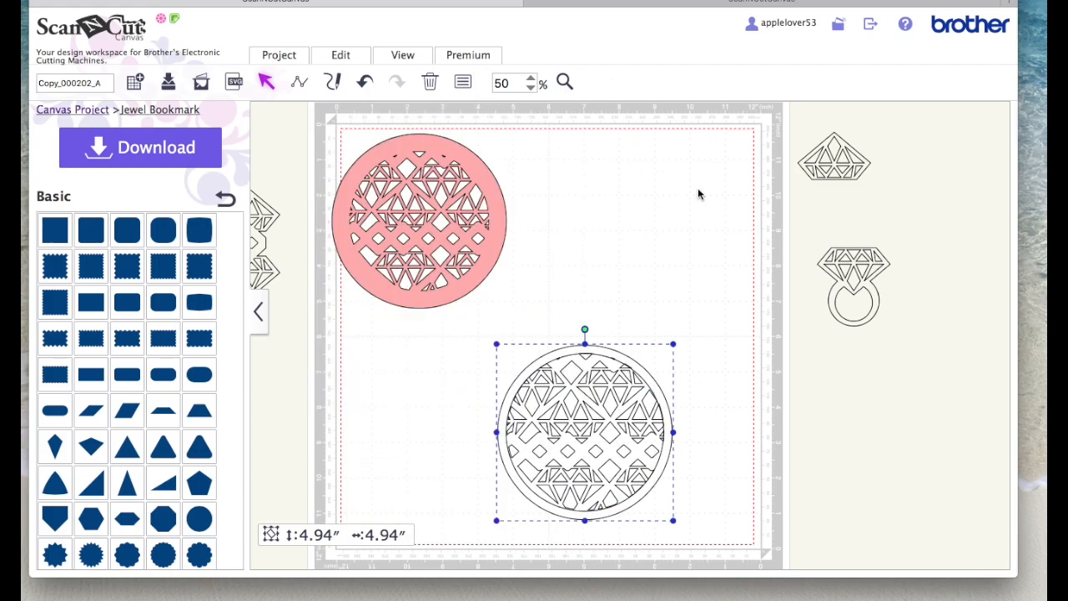
- Enlarge the jewel pattern slightly so its edges overlap the surrounding ring
left_click(669, 341)
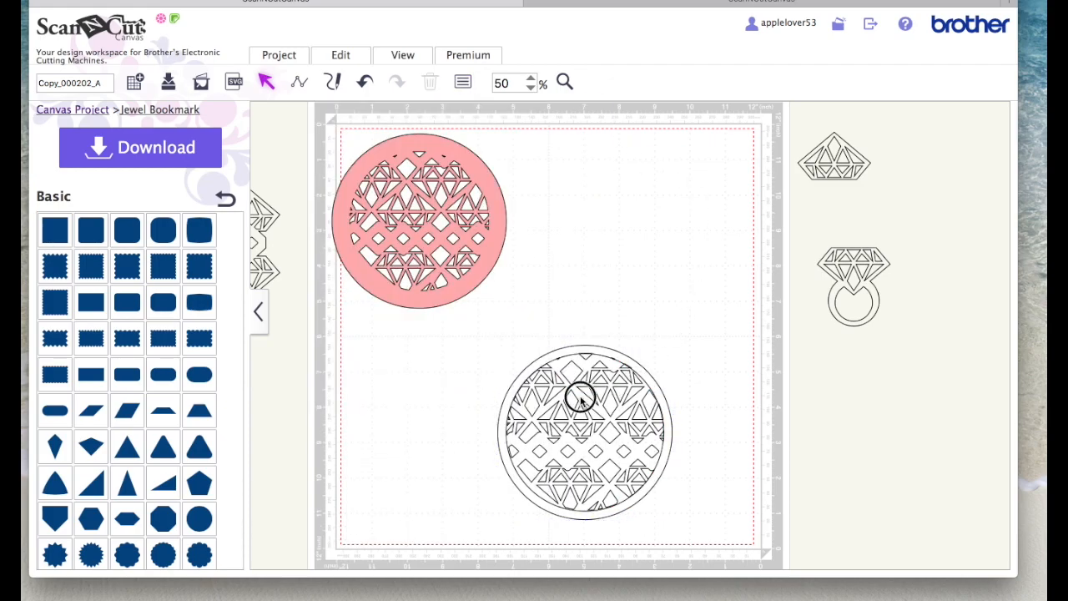
left_click(609, 430)
left_click_drag(666, 352, 669, 348)
- Centre the jewel pattern and the ring on each other horizontally and vertically, and weld them together
left_click_drag(484, 334, 639, 494)
left_click(350, 55)
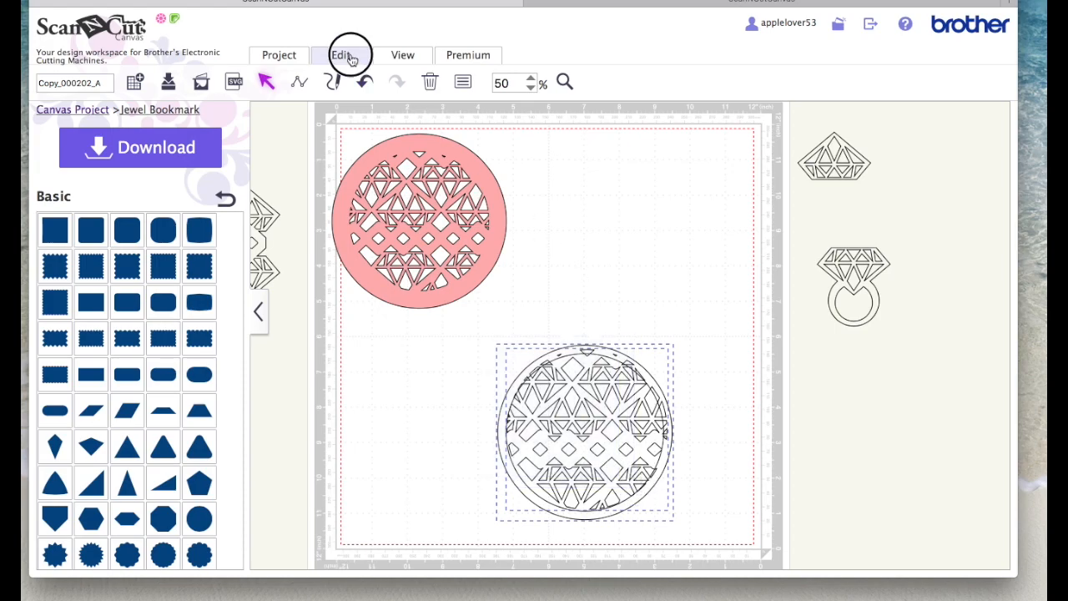
left_click(340, 55)
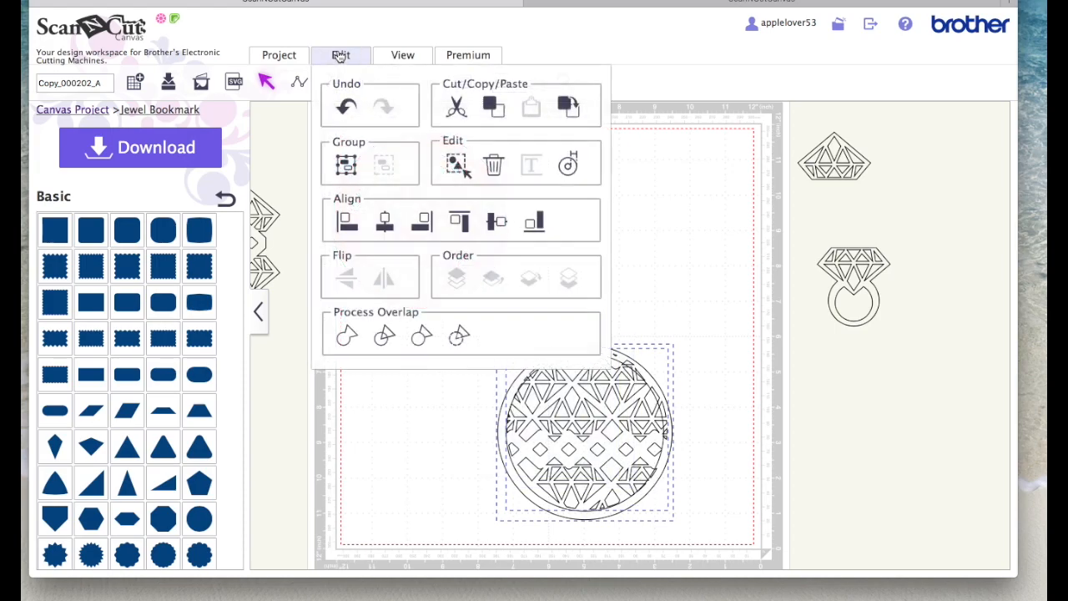
left_click(384, 225)
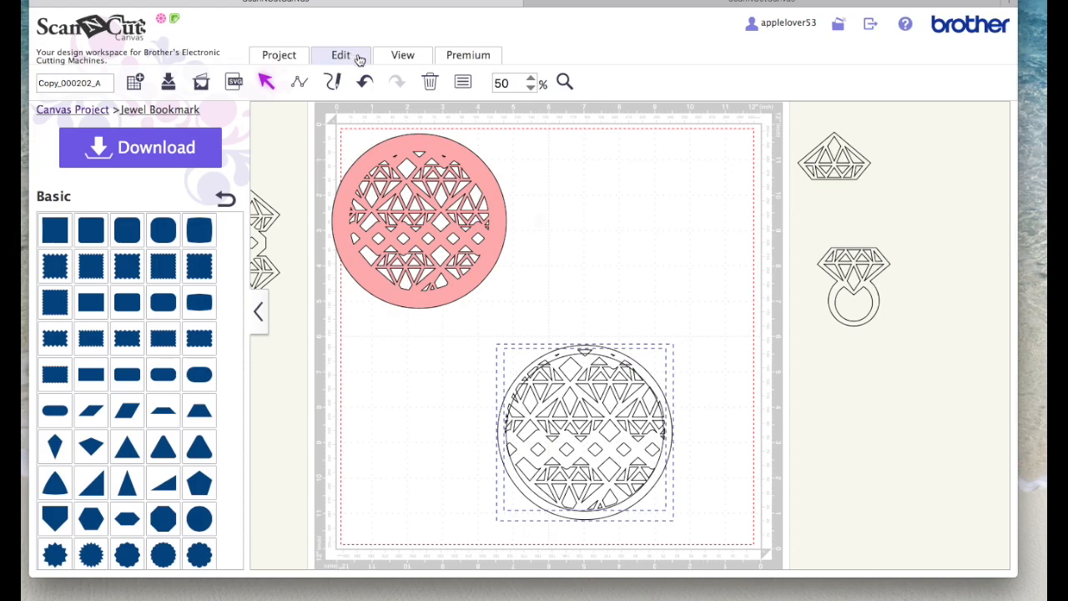
left_click(355, 59)
left_click(496, 221)
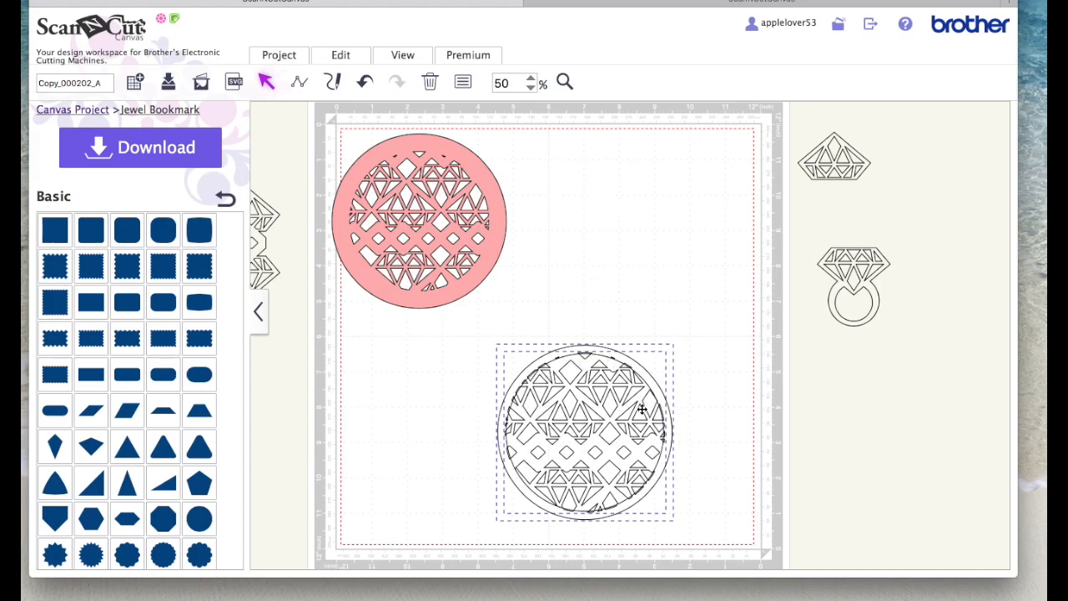
left_click(346, 58)
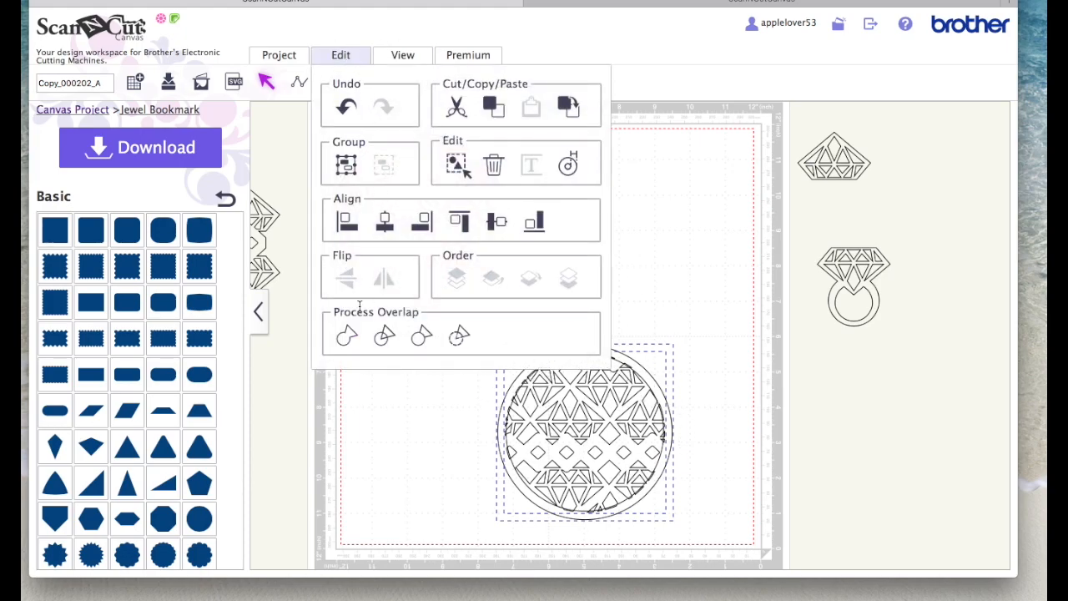
left_click(347, 337)
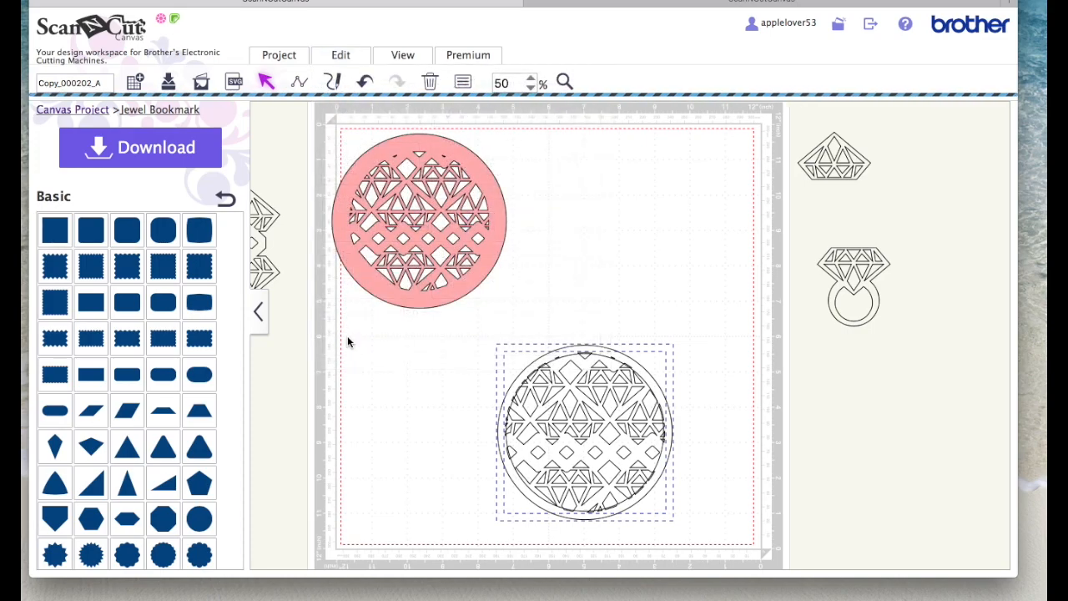
- Fill the welded ring and pattern with red and move it up beside the salmon pink disc
left_click(632, 375)
left_click(463, 84)
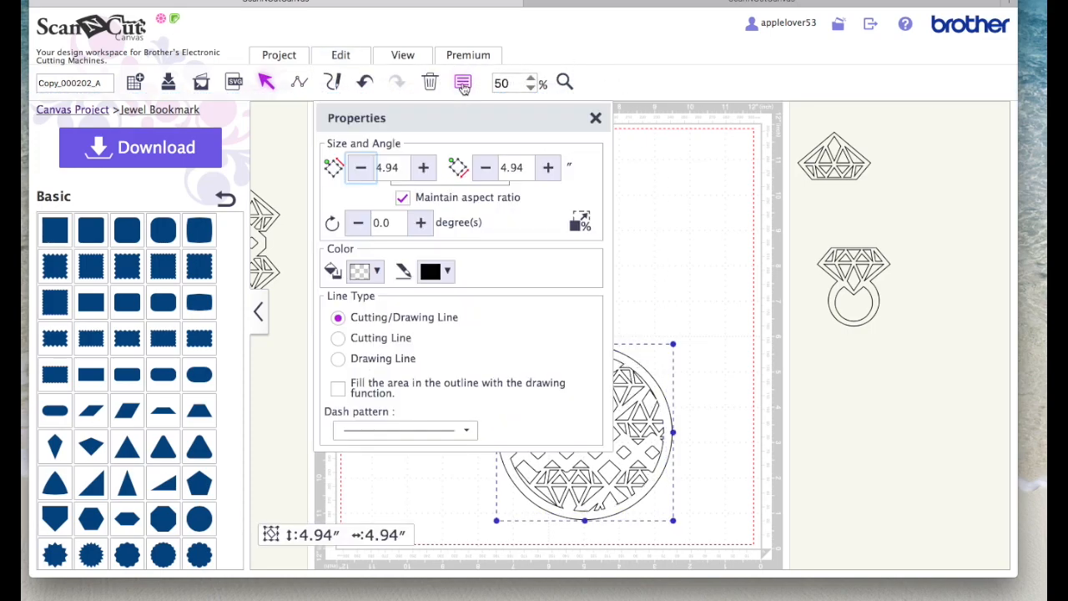
left_click(368, 271)
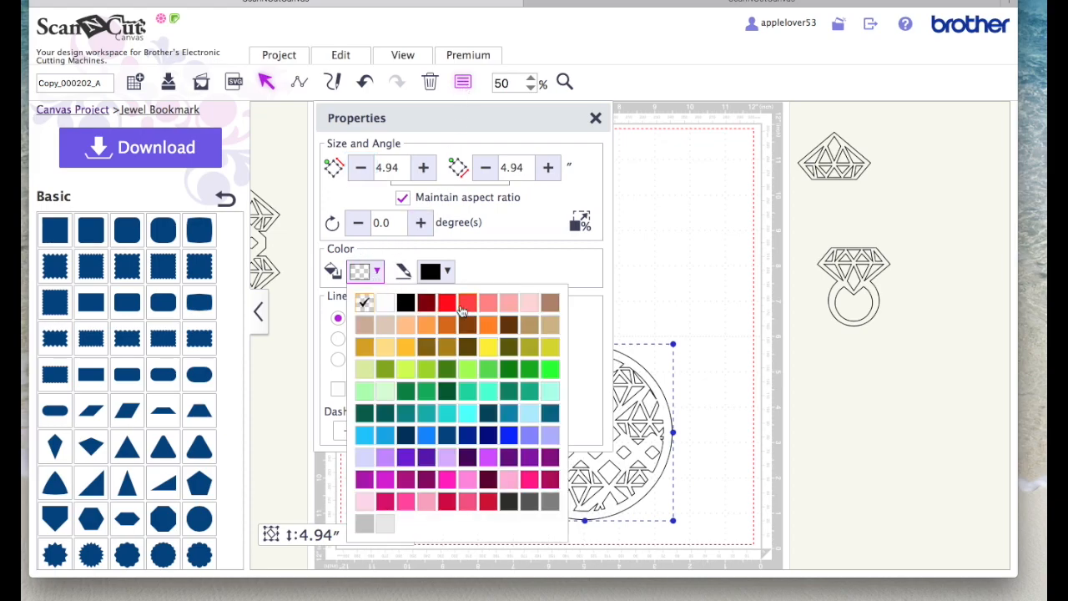
left_click(446, 302)
left_click(596, 120)
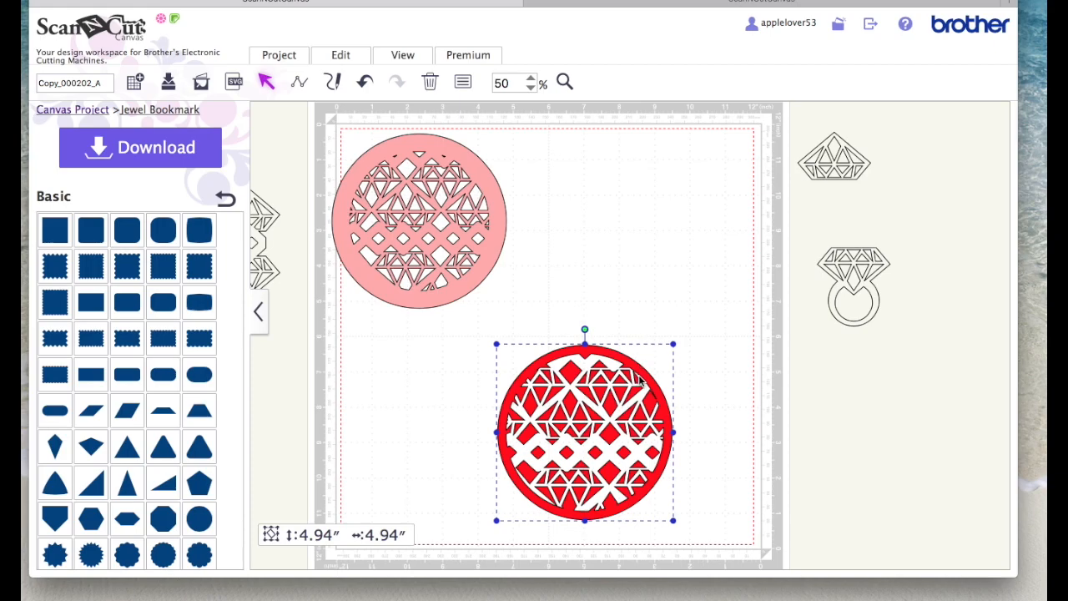
left_click_drag(640, 376, 668, 180)
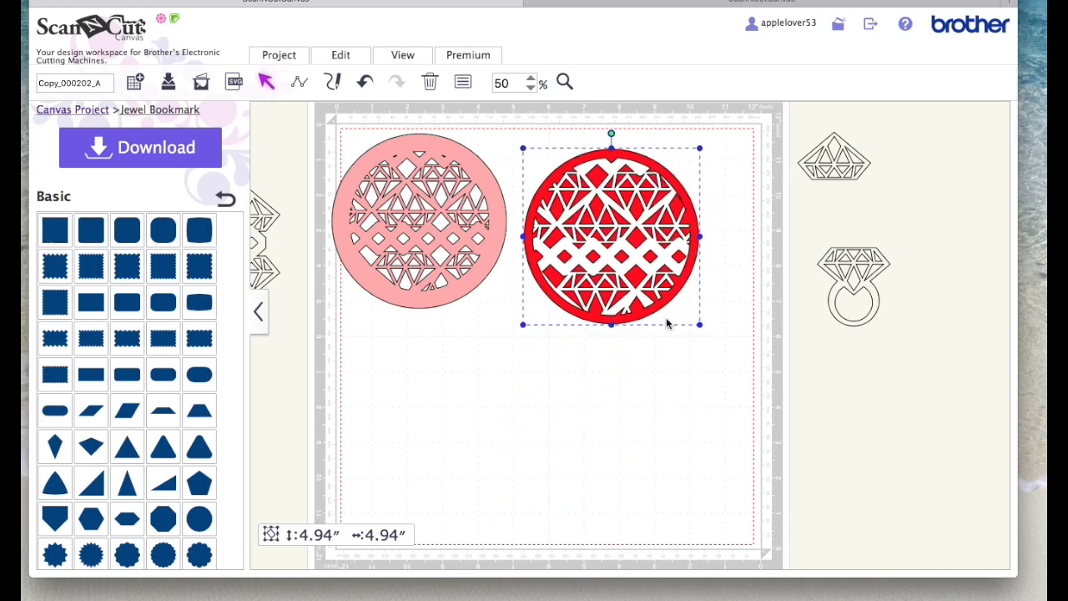
- Nudge the salmon pink disc right, overlap it with the red disc, and select the diamond ring beside the mat
left_click(672, 334)
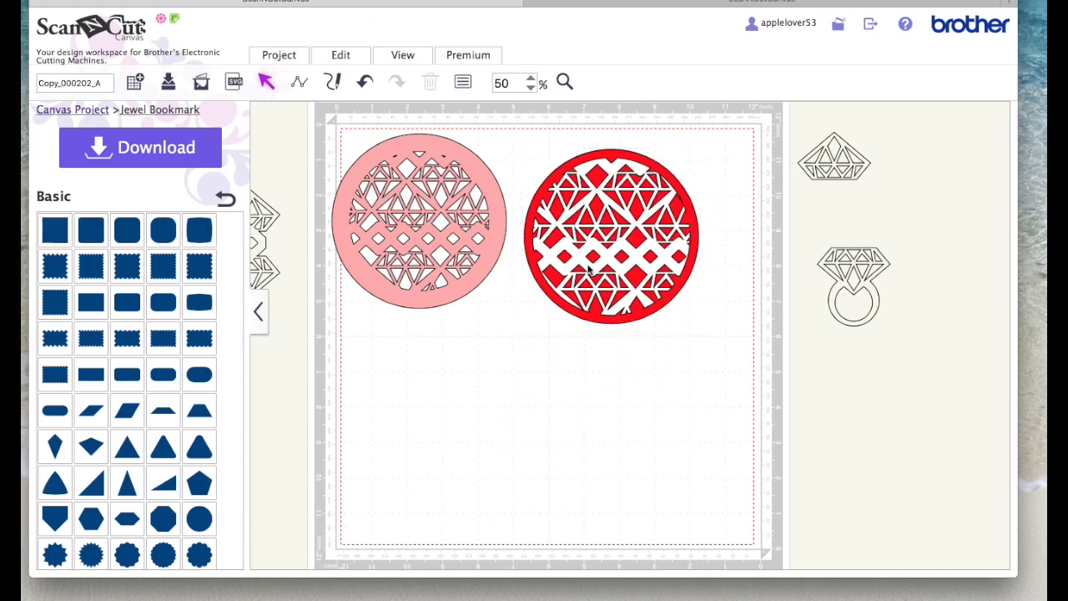
left_click_drag(494, 198, 507, 198)
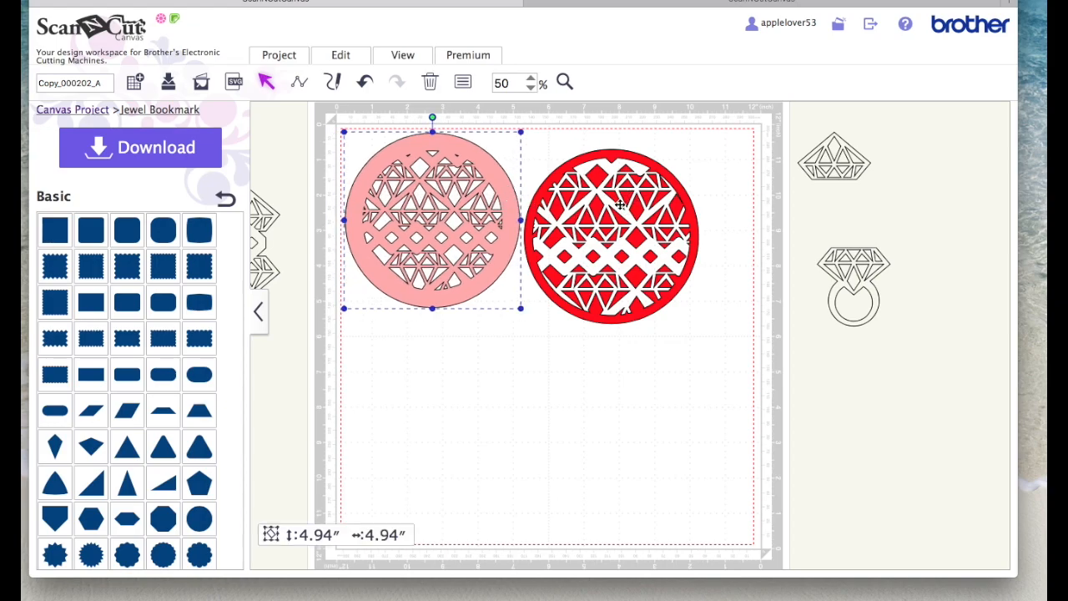
left_click_drag(598, 207, 555, 164)
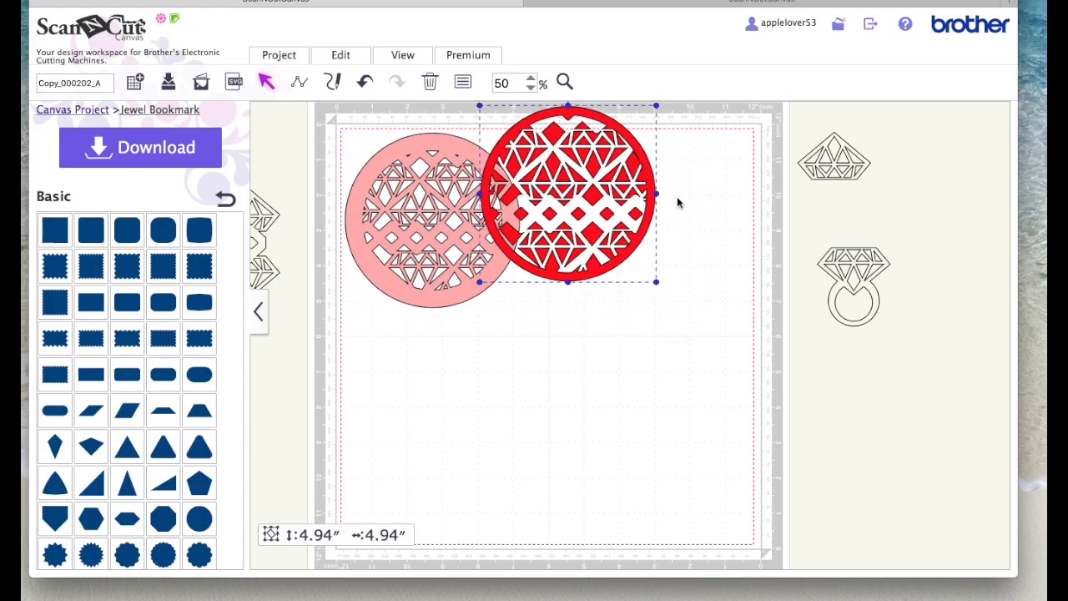
left_click(863, 278)
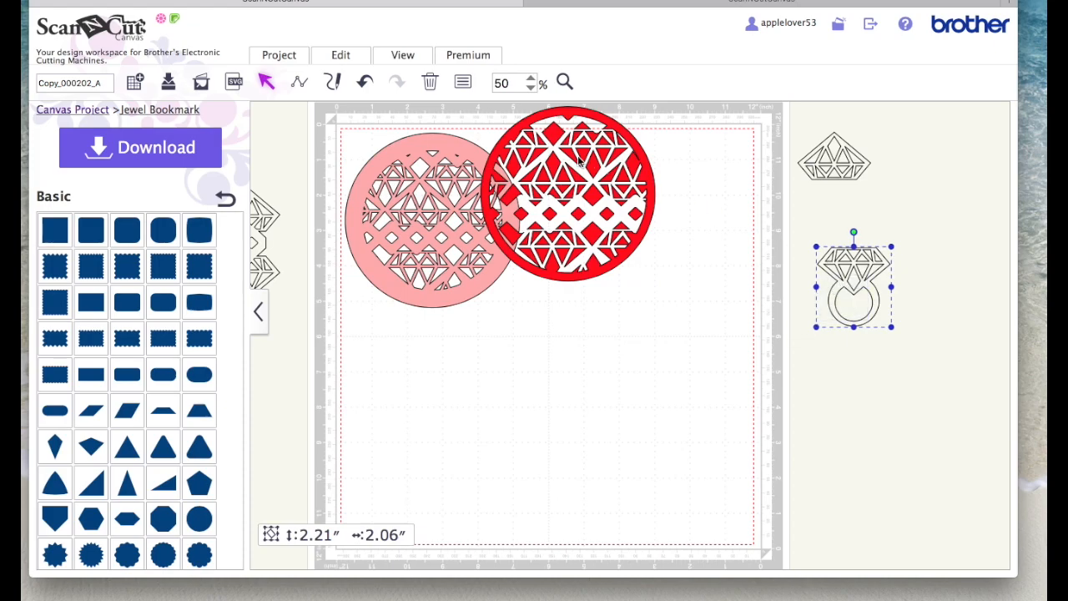
- Move the red and salmon pink discs off the mat's upper-left corner and place the diamond ring on the mat
left_click_drag(644, 156, 379, 152)
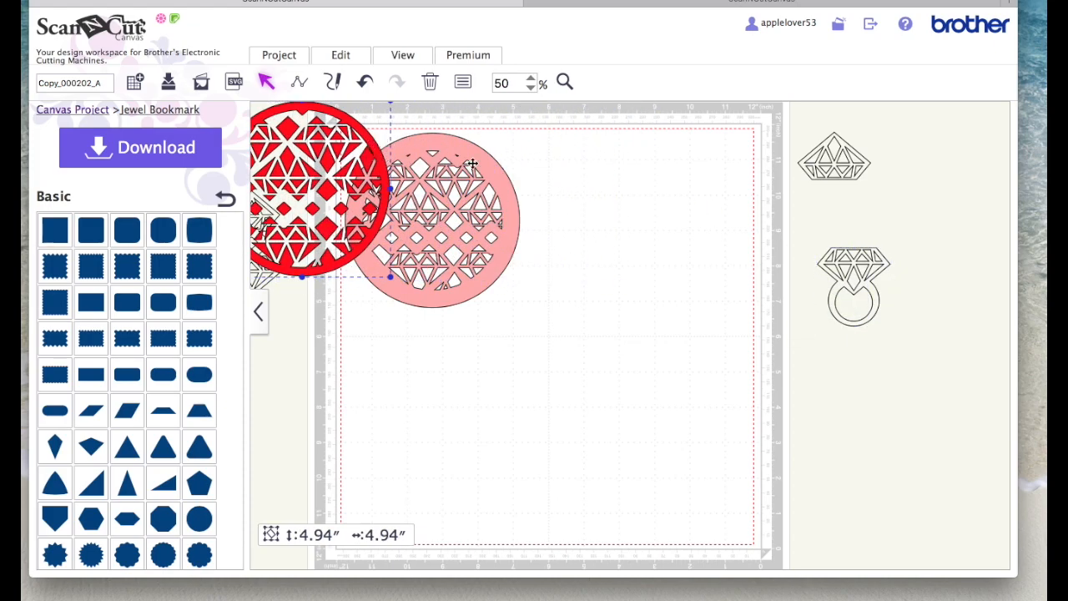
left_click_drag(503, 174, 367, 160)
left_click_drag(886, 280, 563, 210)
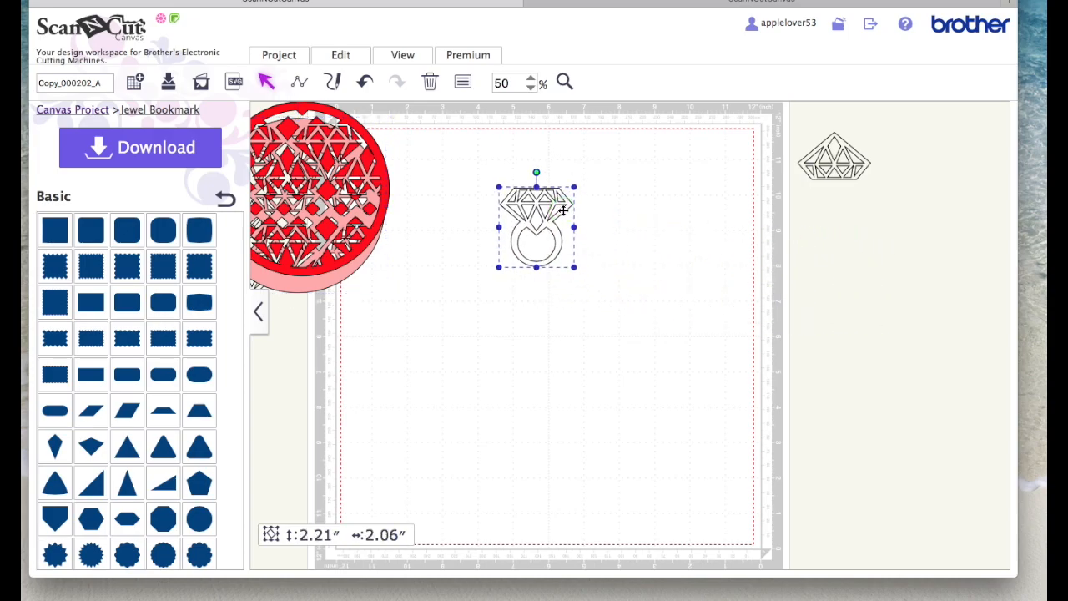
- Duplicate the diamond ring, rotate the copy upside down and place it under the original so the two bands slightly overlap
right_click(563, 210)
left_click(640, 242)
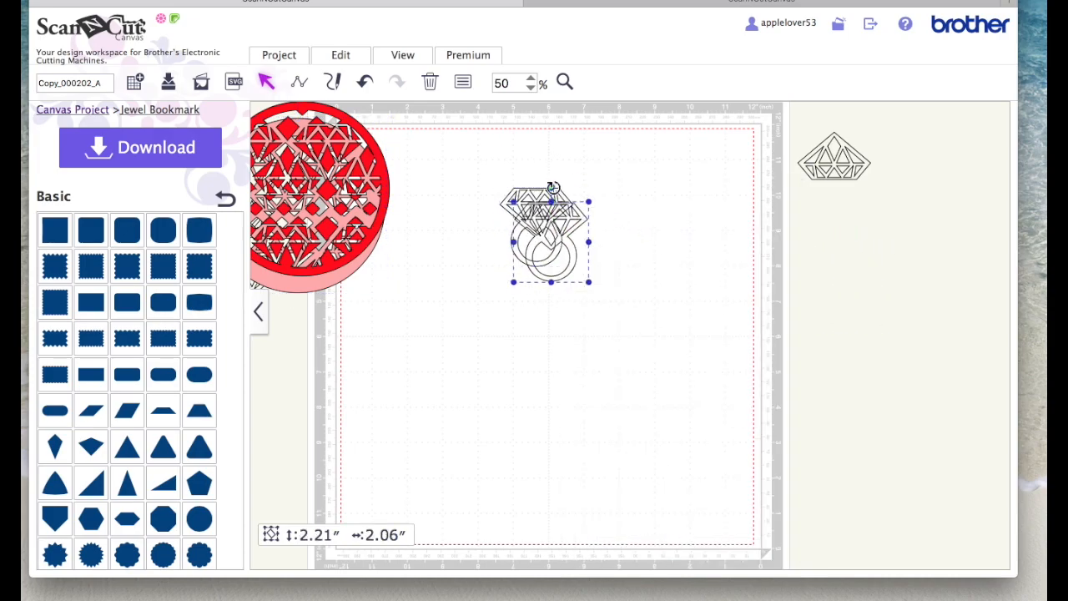
left_click_drag(582, 218, 670, 217)
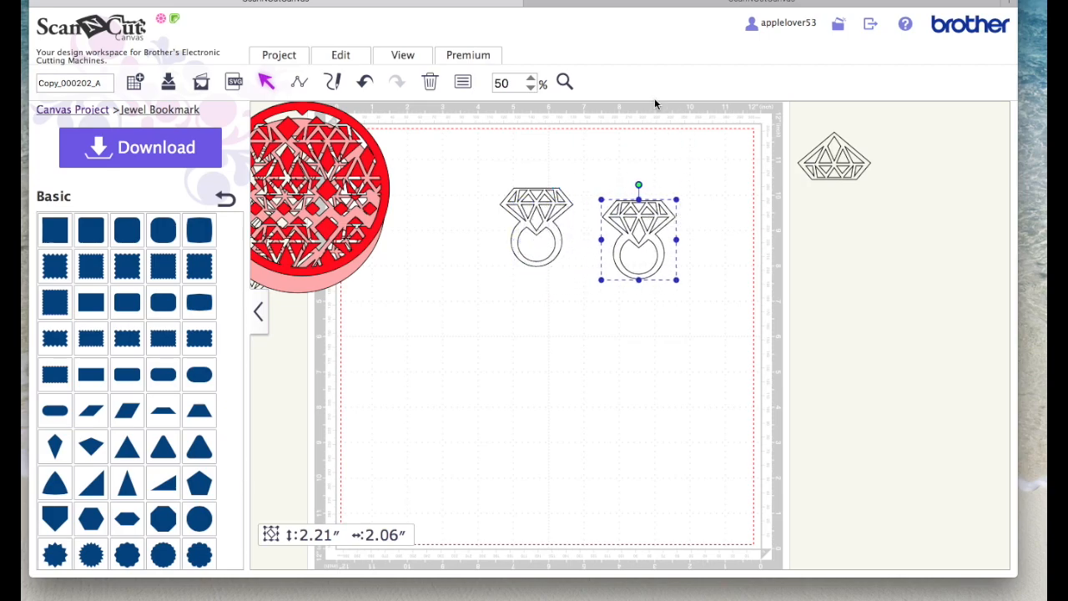
left_click_drag(639, 186, 556, 312)
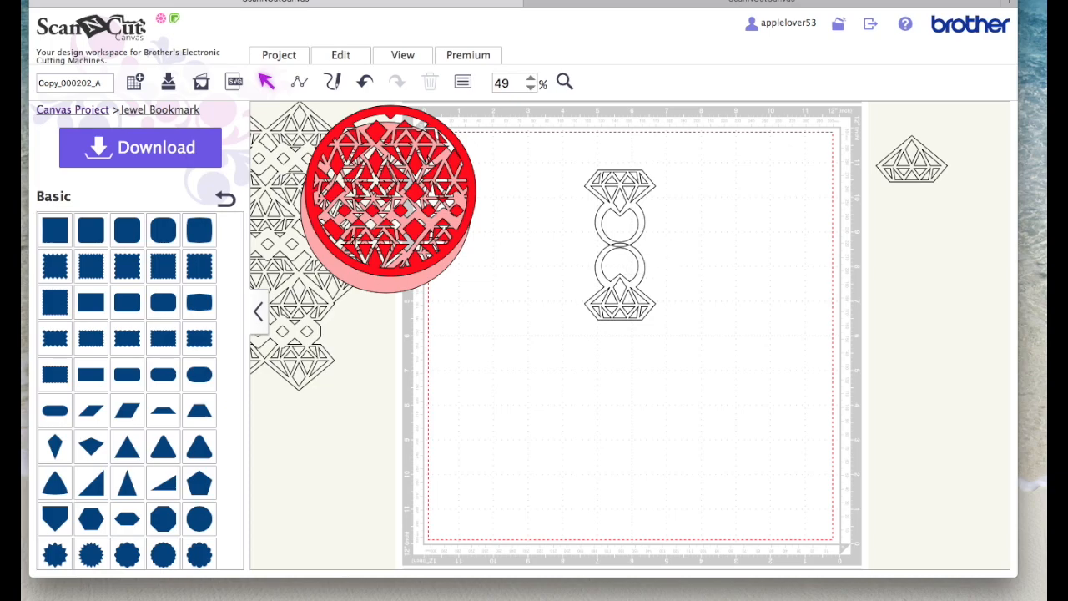
- Weld the two mirrored diamond rings together and move the welded pair slightly down and right on the mat
left_click(639, 228)
left_click(674, 238)
left_click_drag(668, 351, 525, 132)
left_click(344, 55)
left_click(347, 336)
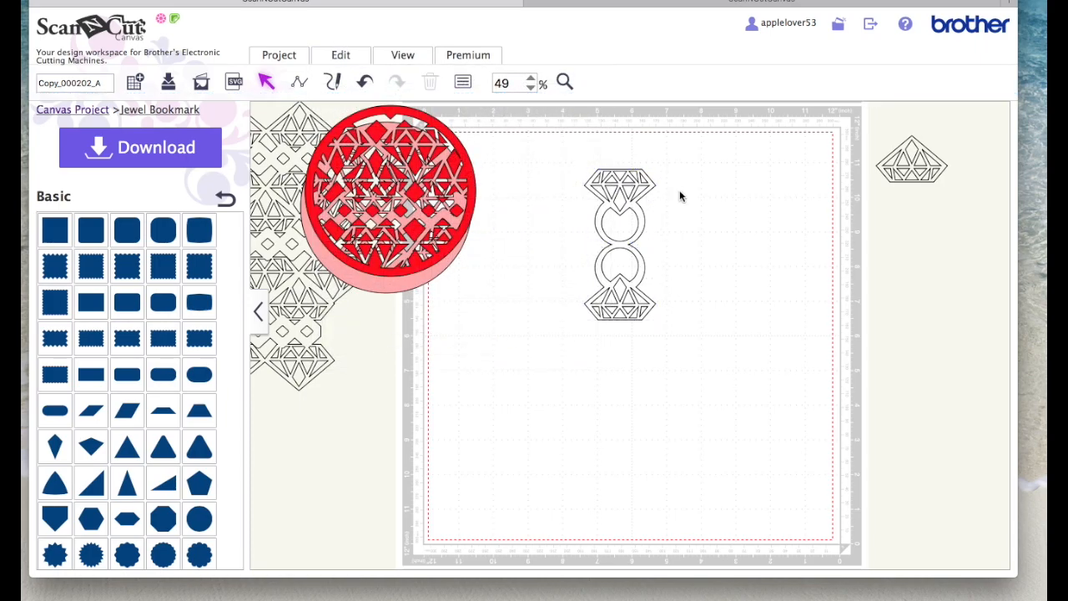
left_click_drag(651, 190, 688, 228)
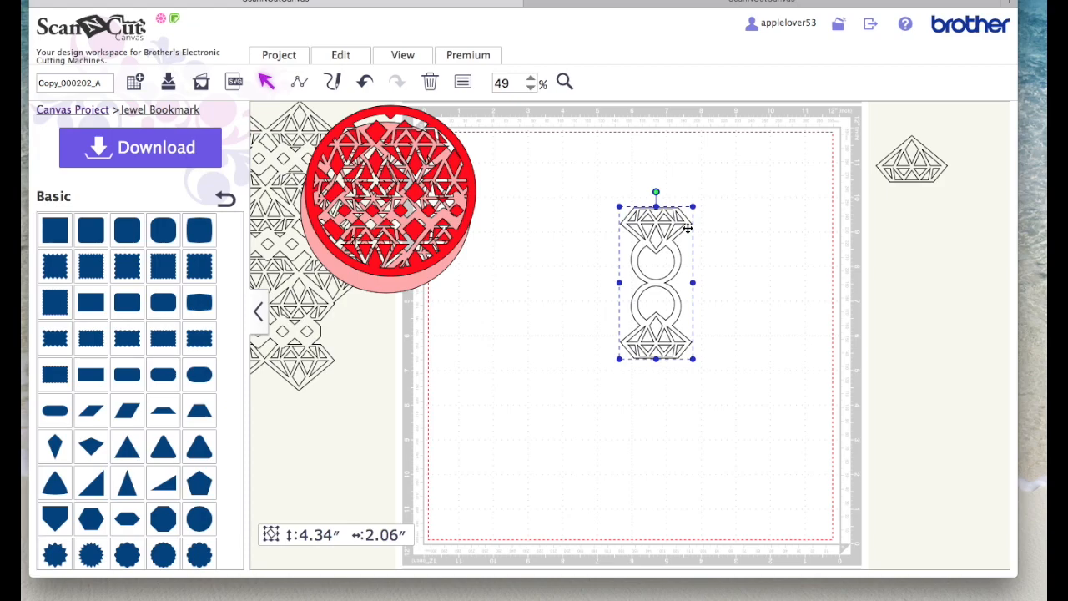
- Try crossing copies of the welded ring pair over it, one at a right angle and another between them, and undo it
left_click_drag(658, 190, 771, 285)
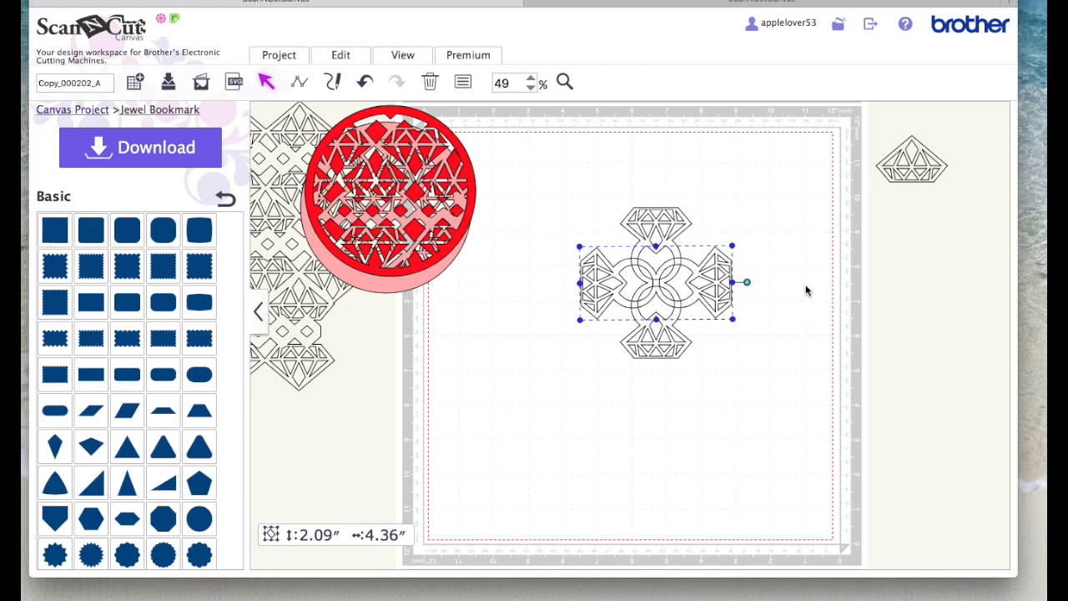
left_click_drag(750, 282, 752, 355)
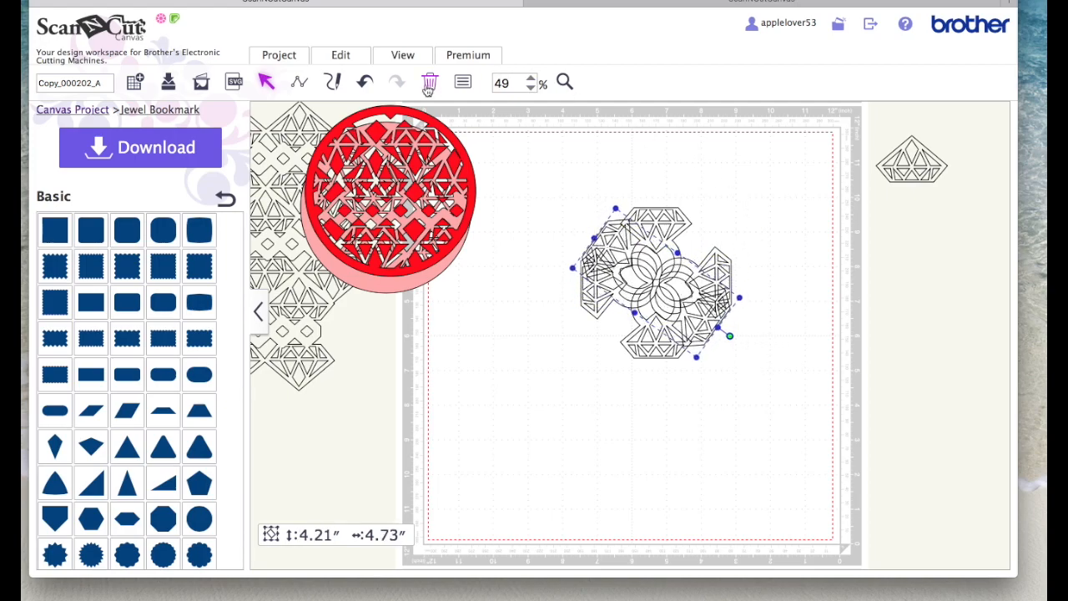
left_click(364, 83)
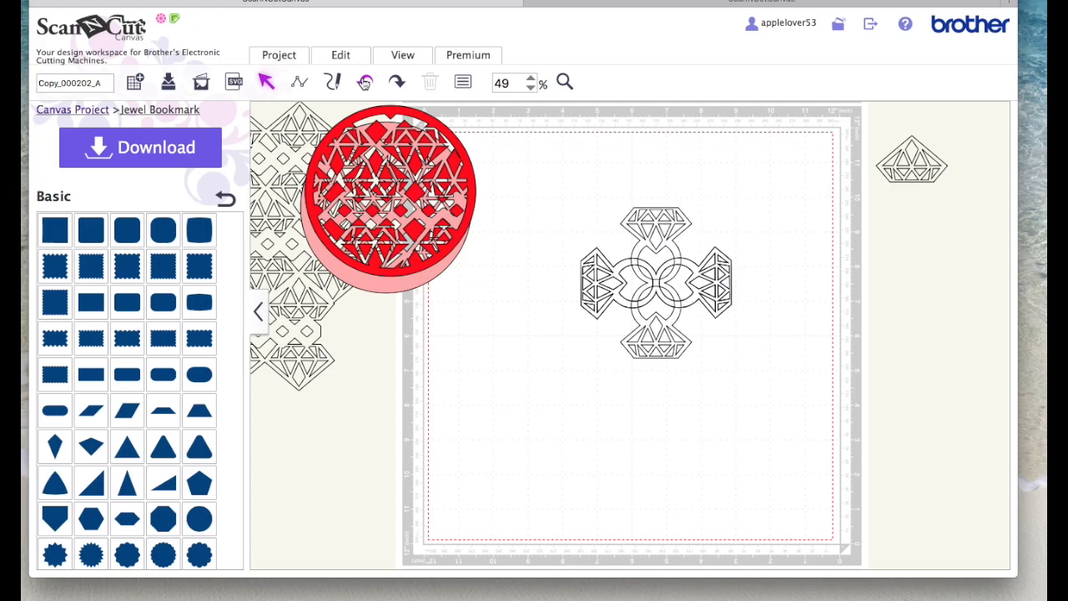
- Rotate copies of the welded ring pair around its centre to form an evenly spaced six-jewel rosette, fine-tuning the last copy's angle
left_click(670, 222)
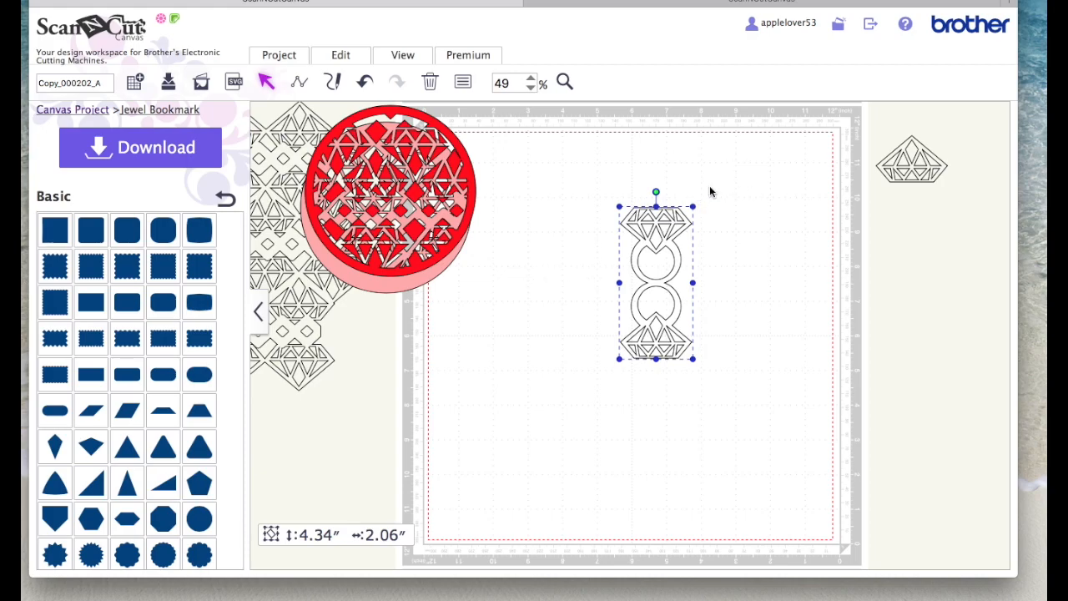
left_click_drag(658, 192, 736, 330)
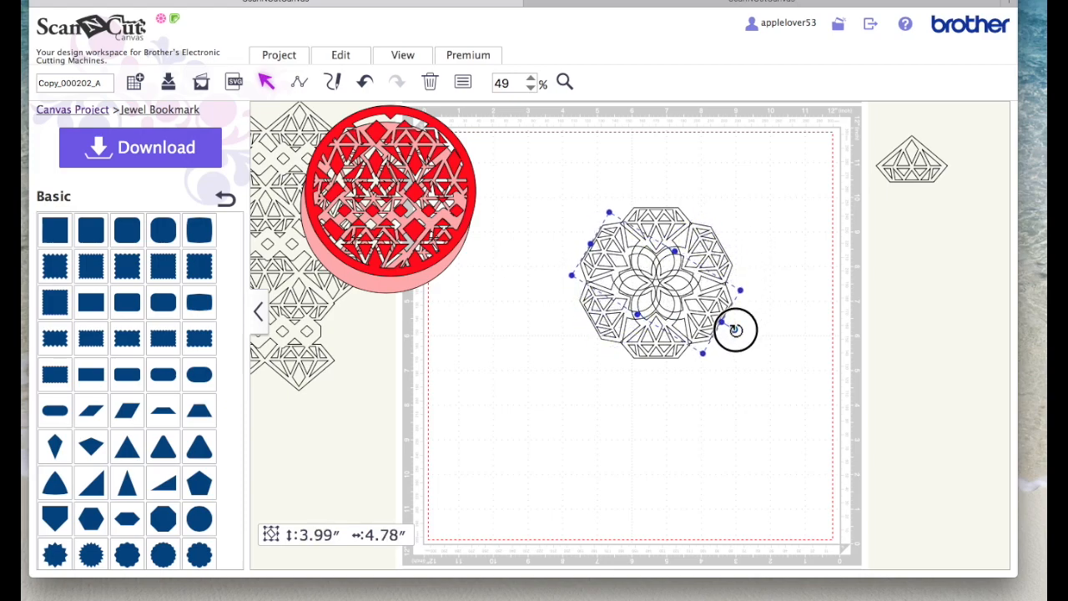
left_click(773, 332)
left_click(727, 258)
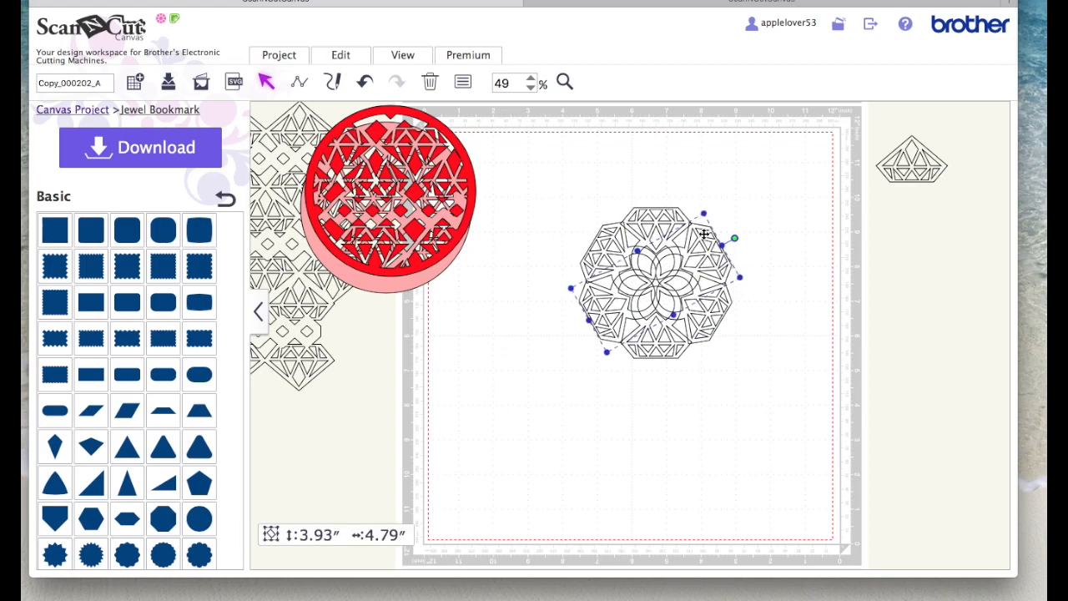
left_click(367, 82)
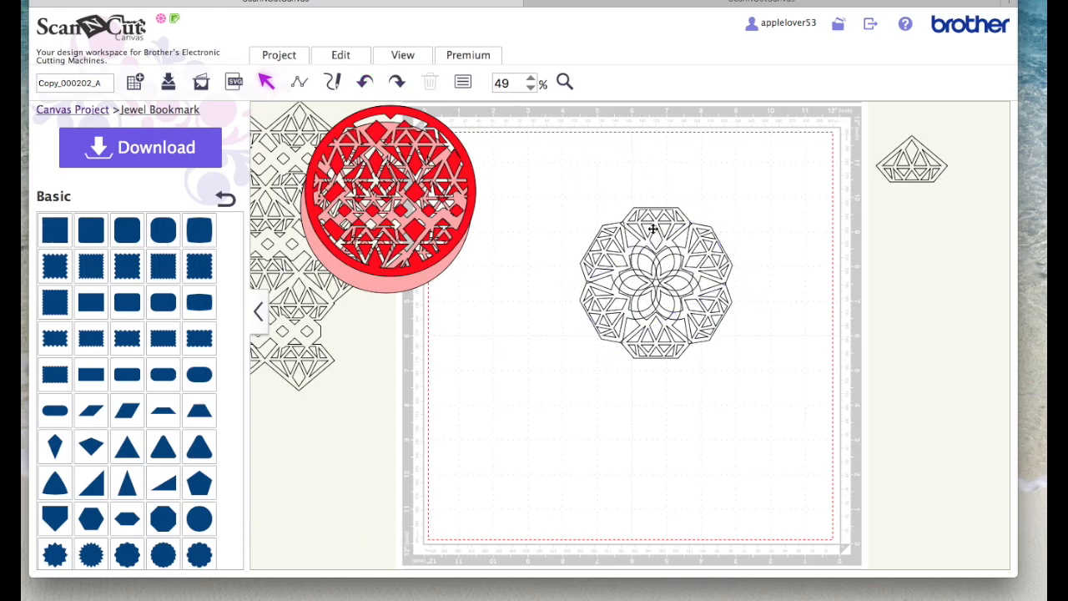
left_click(724, 248)
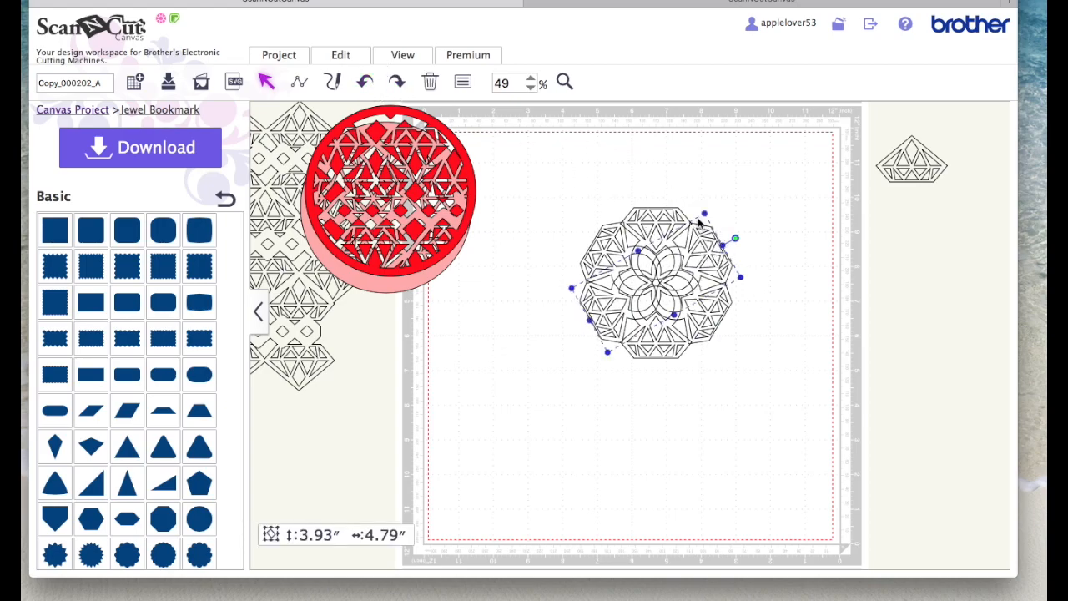
left_click_drag(735, 237, 739, 235)
left_click(768, 271)
- Zoom in on the six-jewel rosette, select all of its overlapping ring pairs and weld them together
left_click(564, 82)
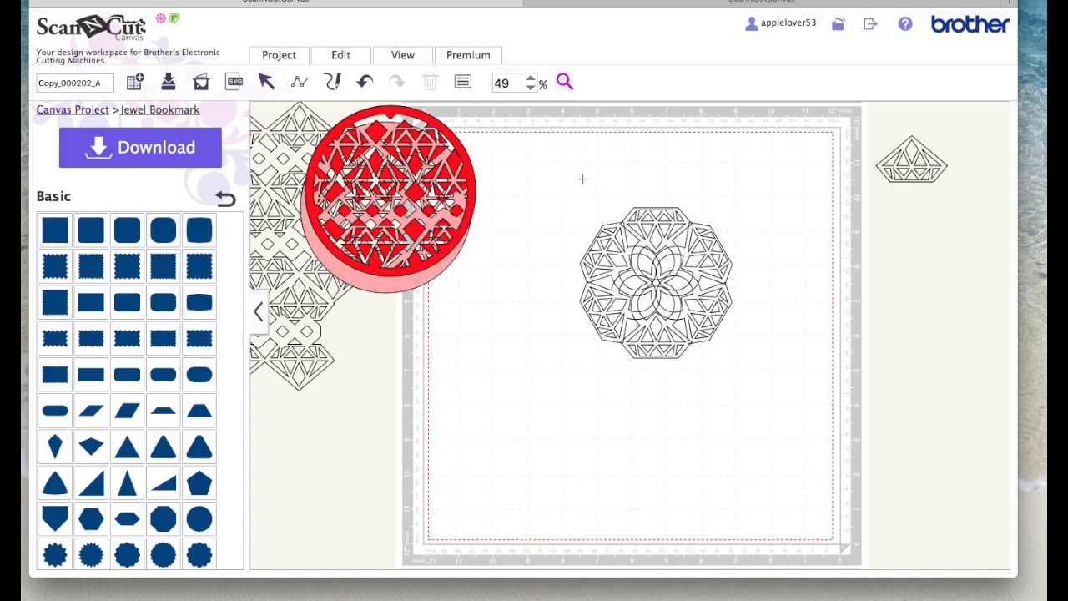
left_click_drag(568, 188, 744, 377)
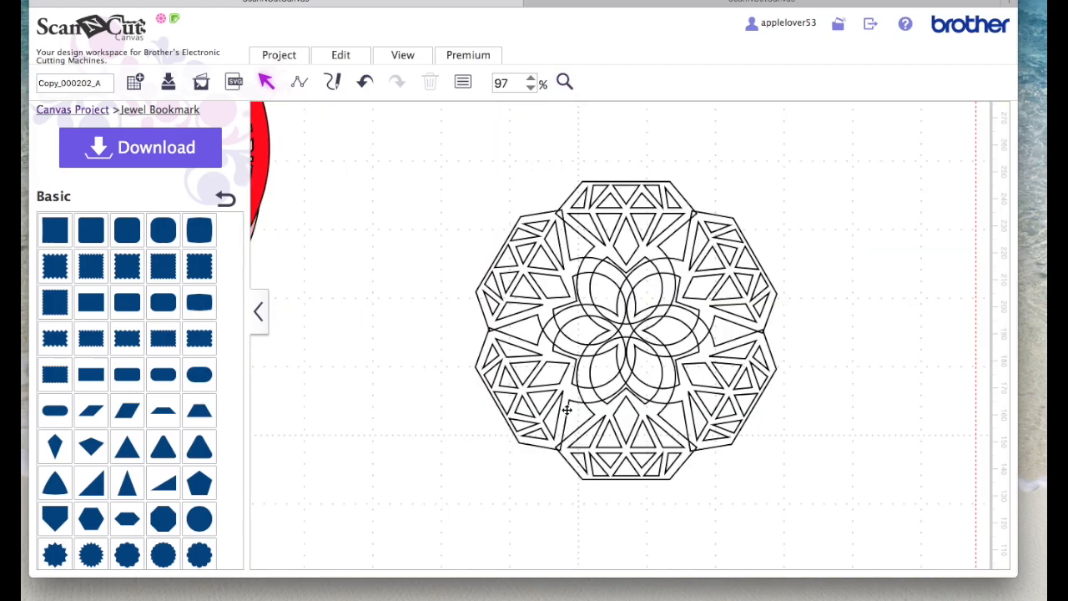
left_click_drag(436, 141, 864, 543)
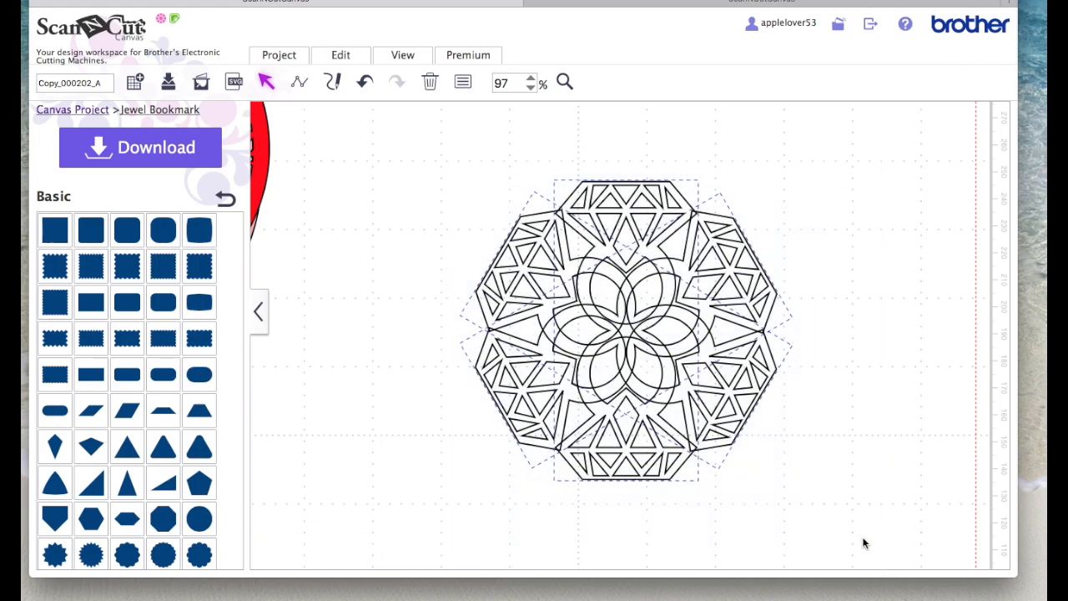
left_click(354, 60)
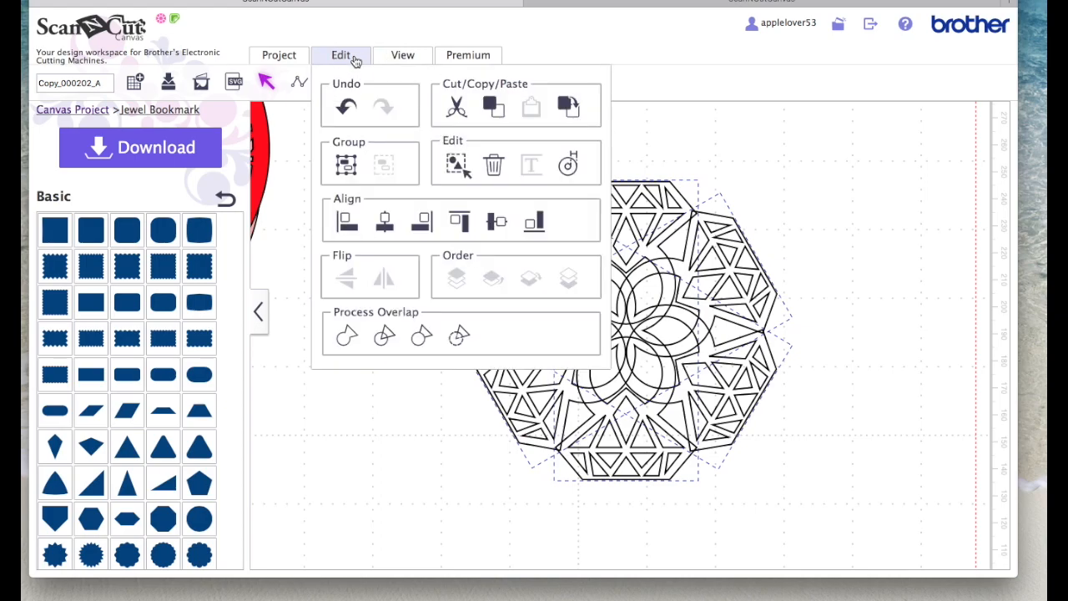
left_click(348, 336)
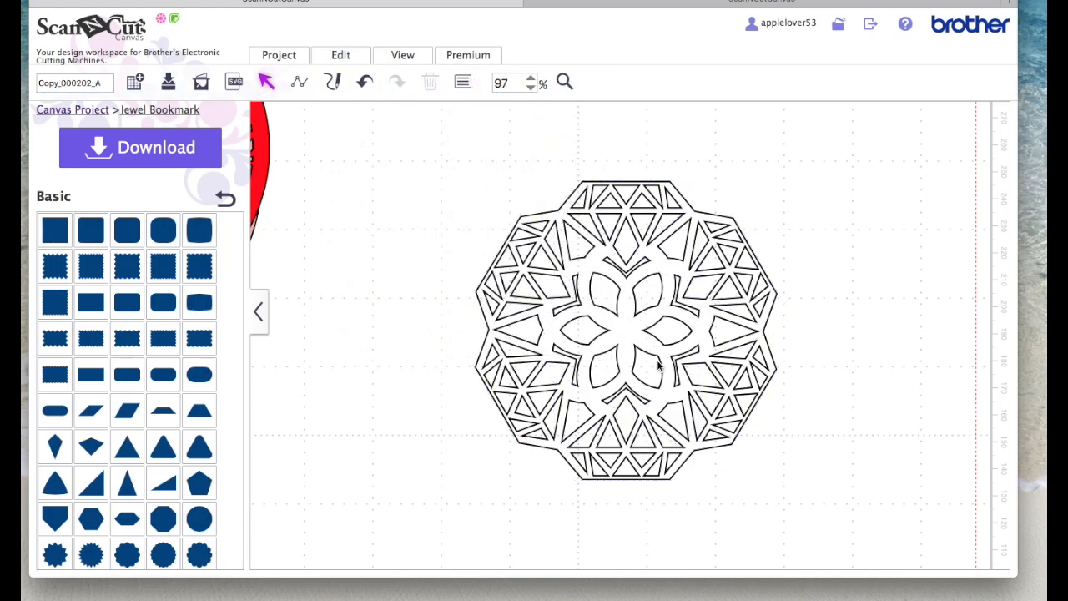
- Fit the view to the mat and fill the welded rosette with pale green
left_click(412, 59)
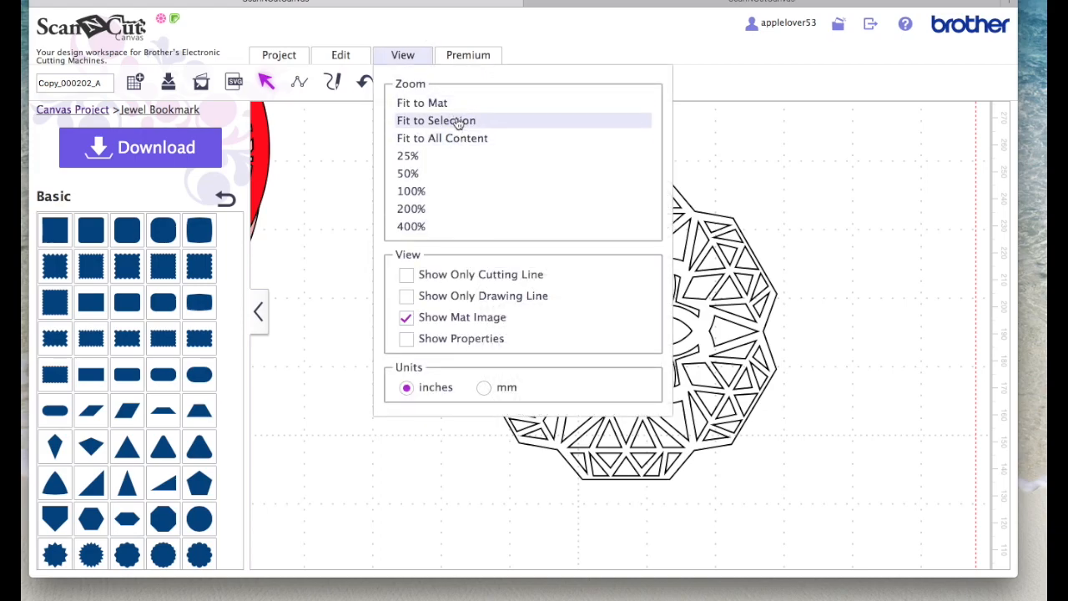
left_click(451, 104)
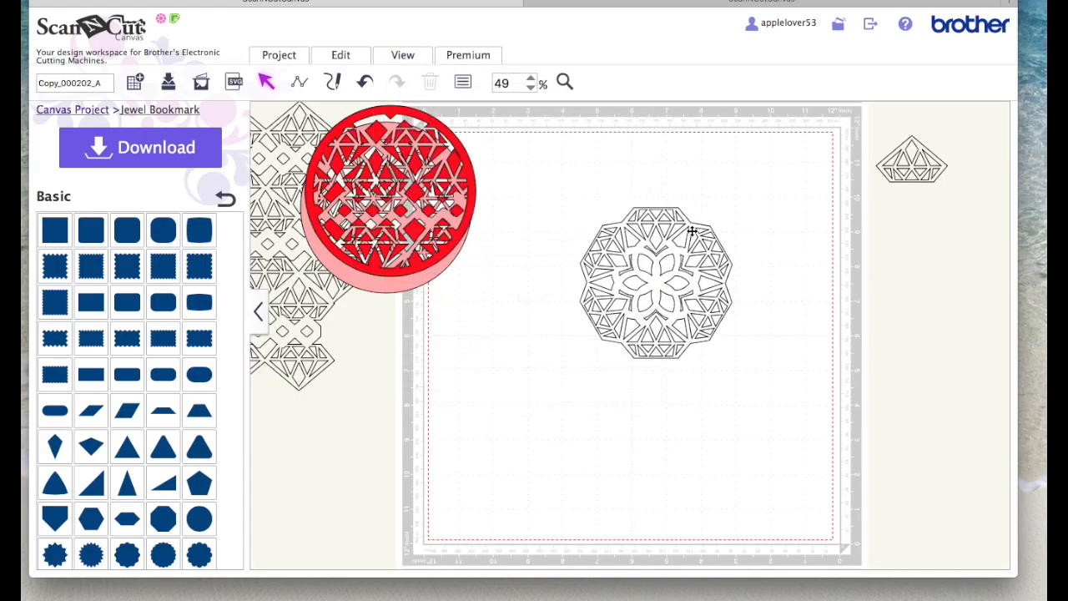
left_click(692, 230)
left_click(462, 81)
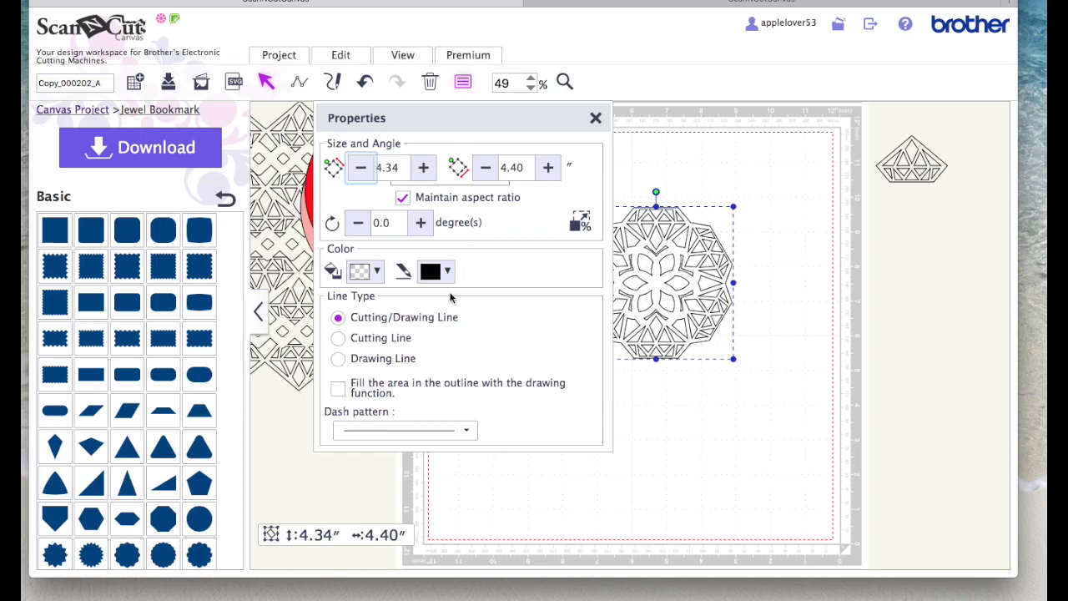
left_click(375, 270)
left_click(373, 391)
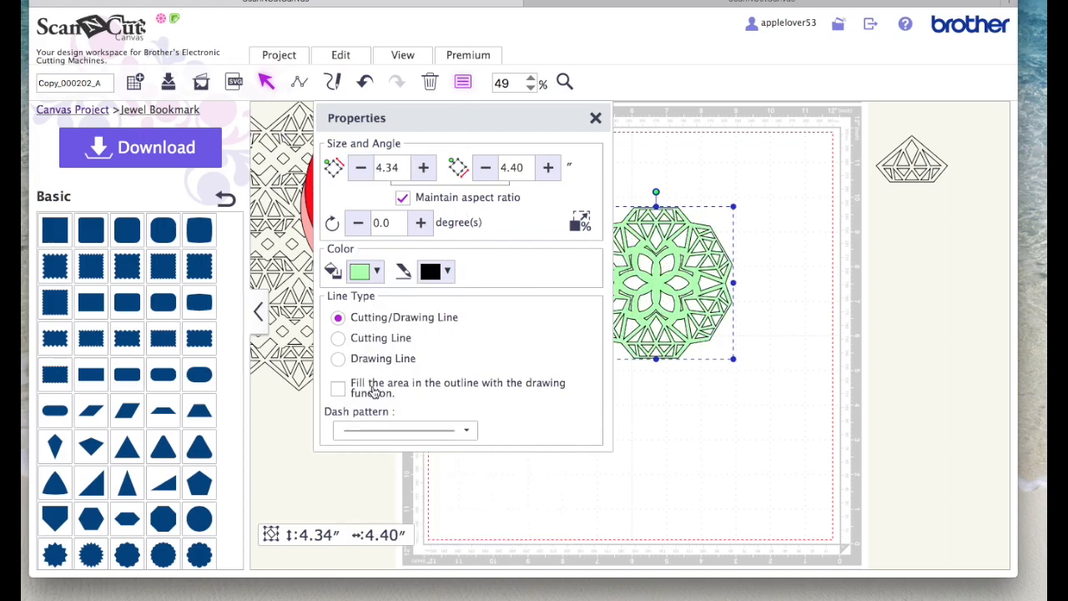
left_click(596, 117)
- Move the green rosette to the mat's upper-right corner, the red disc beside it and the salmon pink disc below it
left_click_drag(660, 281, 758, 203)
left_click_drag(470, 167, 618, 204)
left_click_drag(462, 210, 841, 369)
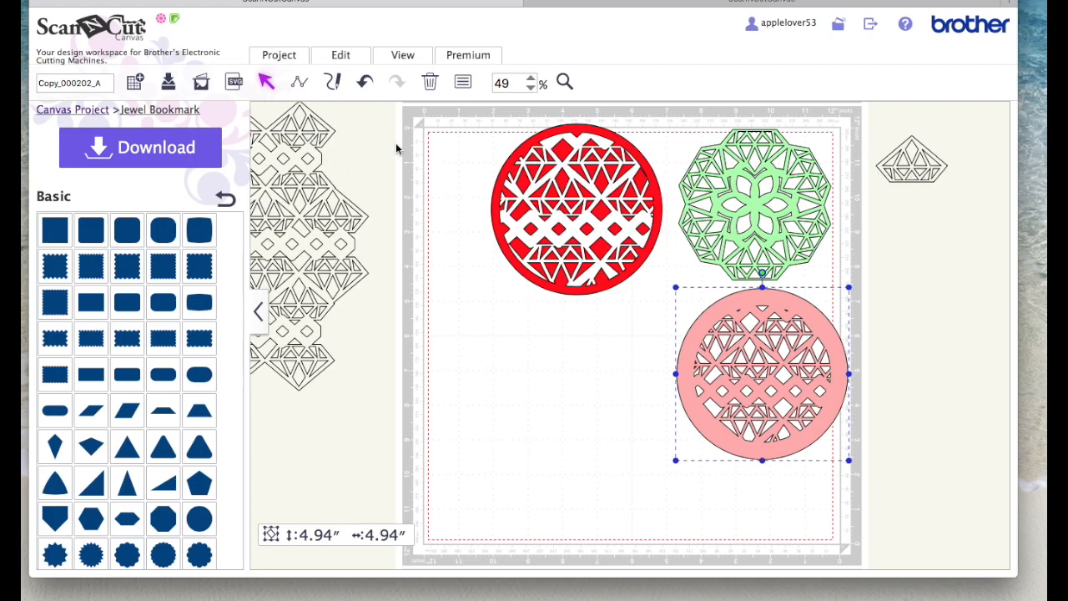
- Place the single jewel border strip along the mat's lower edge, moving the large pattern farther away and the salmon pink disc mostly off the mat
left_click(531, 86)
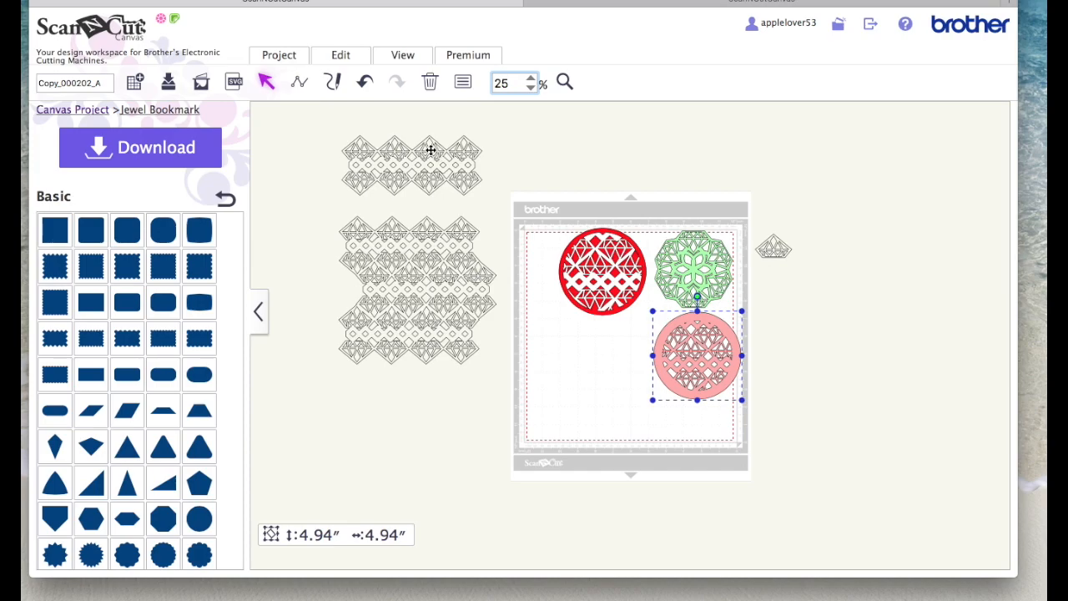
left_click_drag(431, 150, 565, 435)
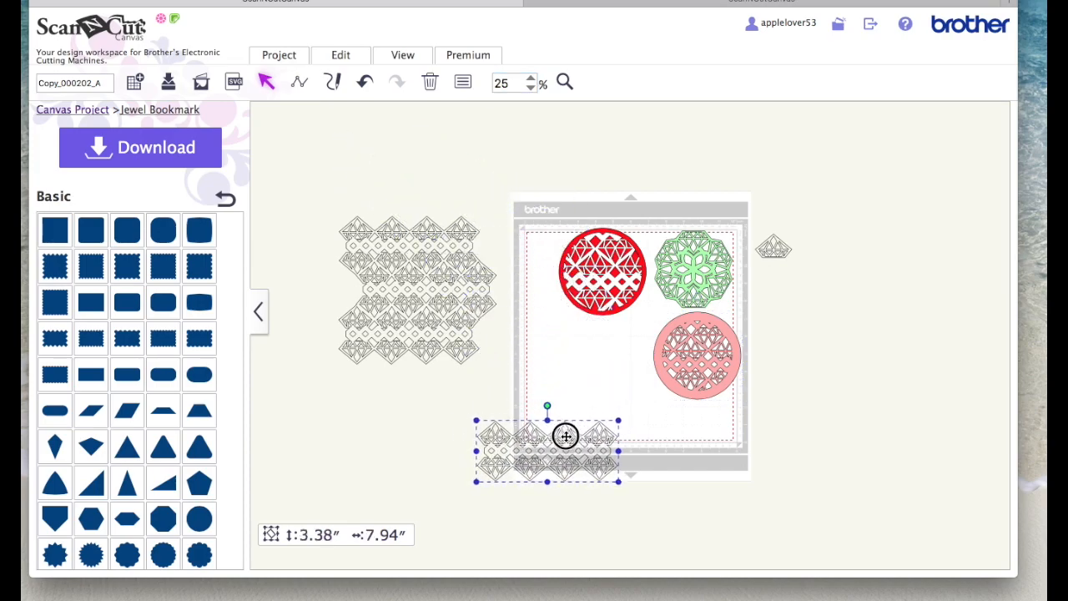
left_click_drag(471, 283, 396, 175)
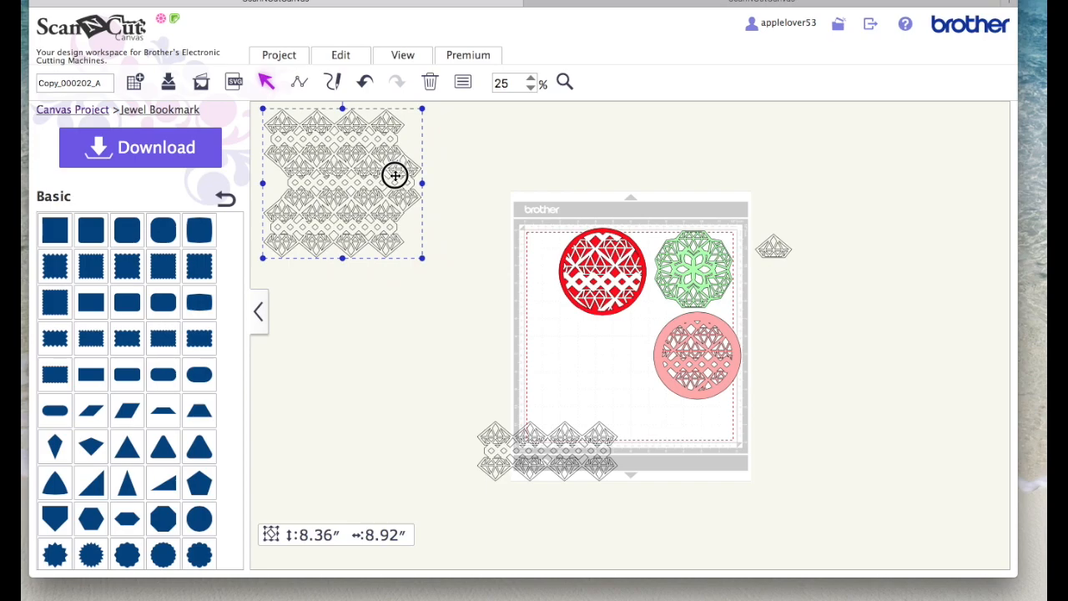
left_click_drag(598, 441, 626, 389)
left_click_drag(733, 361, 542, 260)
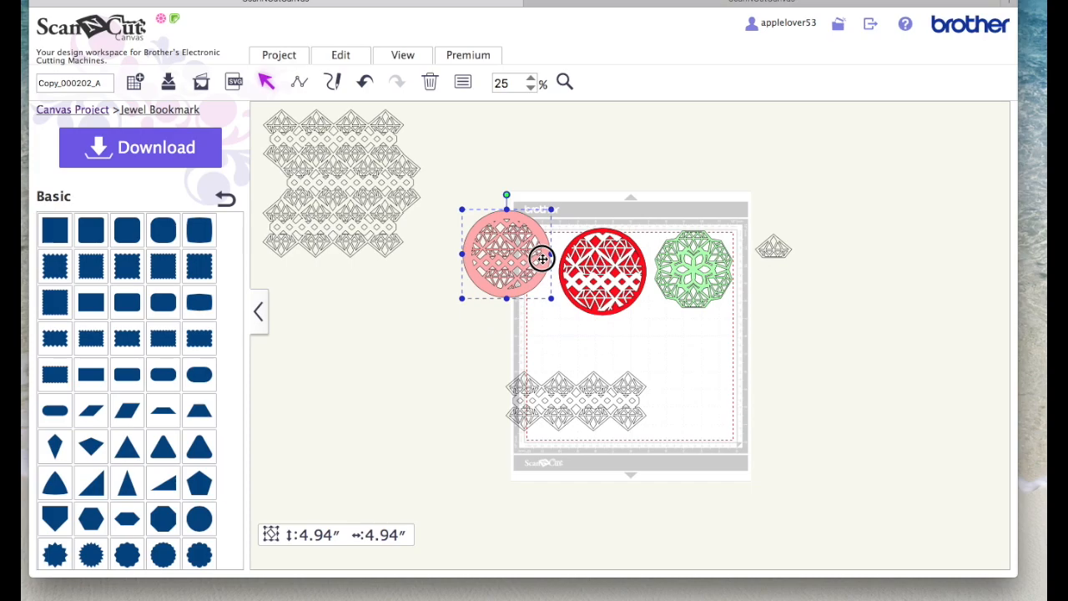
left_click(407, 57)
left_click(458, 107)
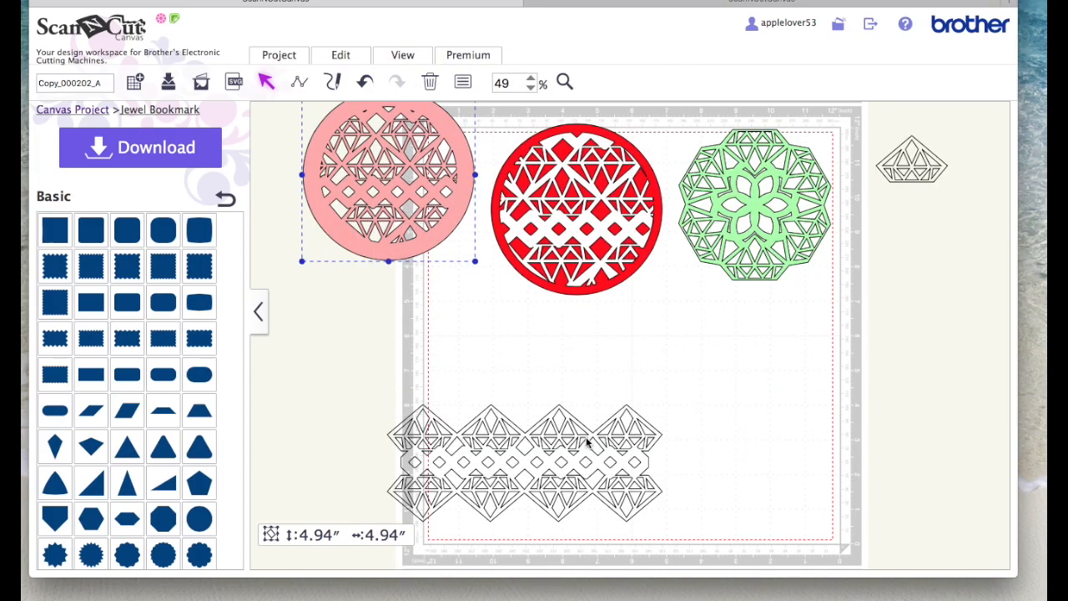
left_click_drag(589, 437, 659, 451)
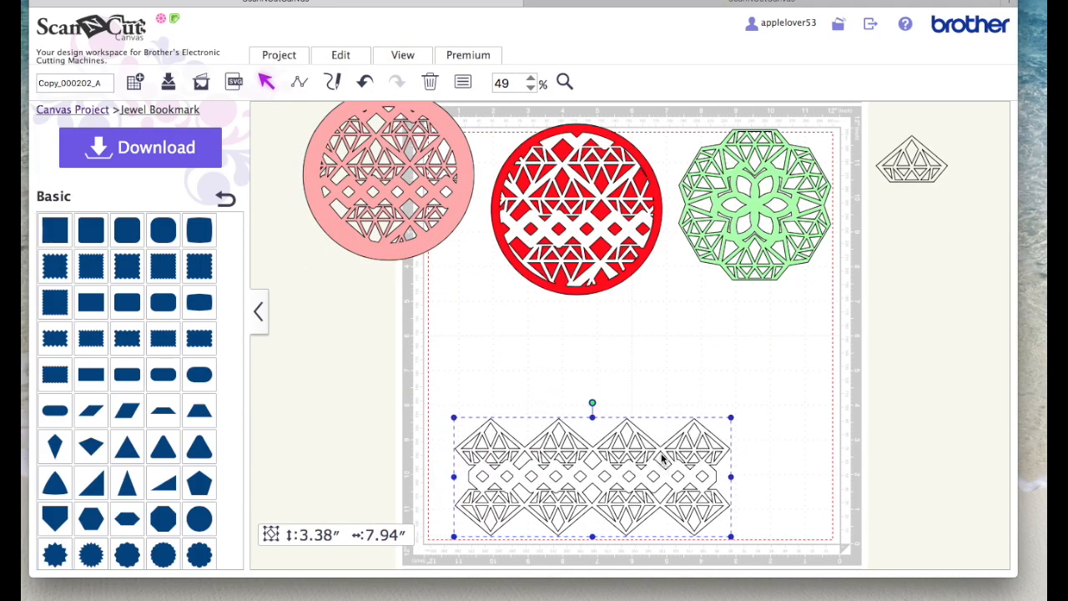
- Duplicate the jewel border strip and stack the copy directly above the original so their diamond tips meet
right_click(662, 454)
left_click(733, 245)
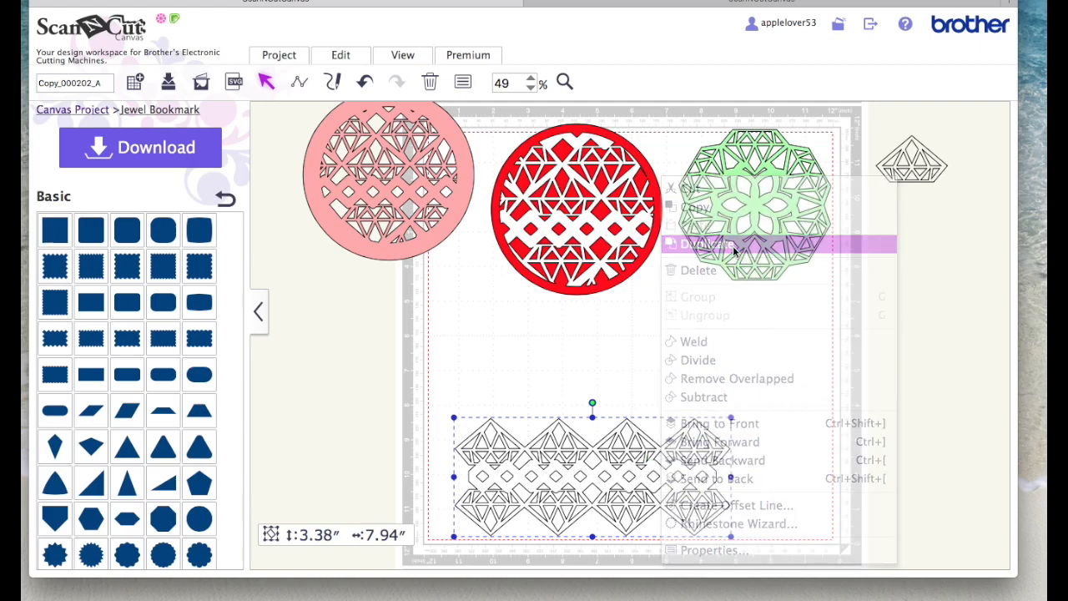
left_click_drag(692, 519, 677, 386)
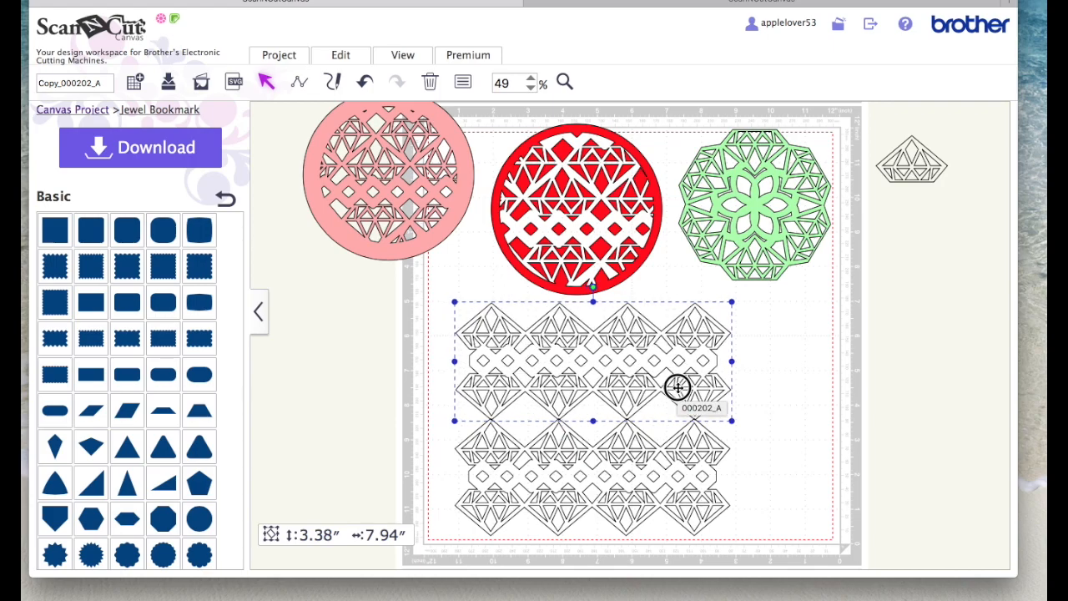
left_click(788, 361)
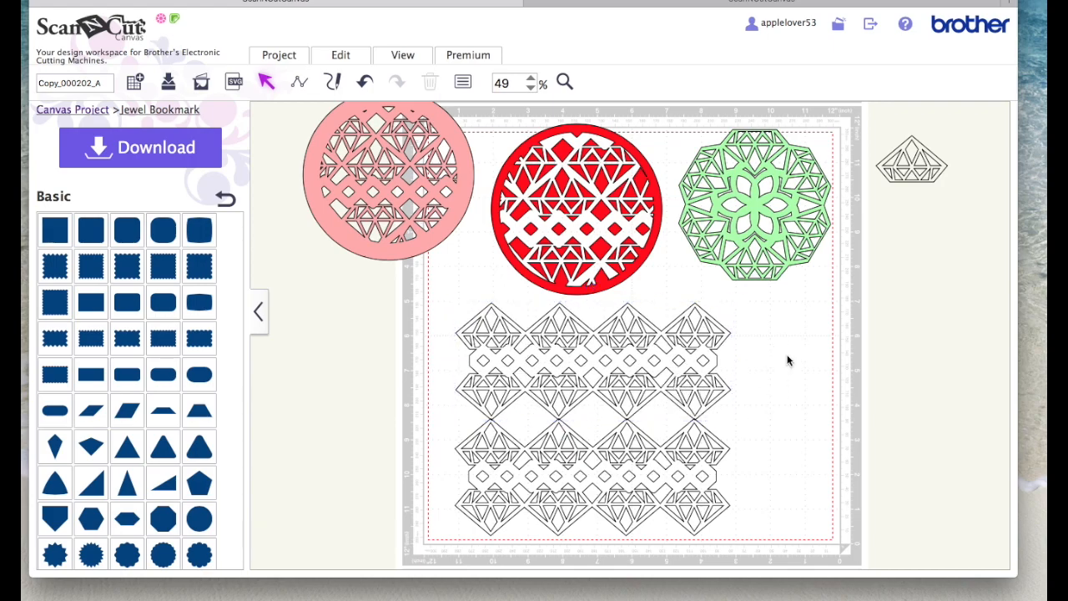
- Duplicate the upper jewel border strip and move the copy beside the stack, extending past the mat's right edge
left_click(637, 384)
right_click(638, 384)
left_click(684, 244)
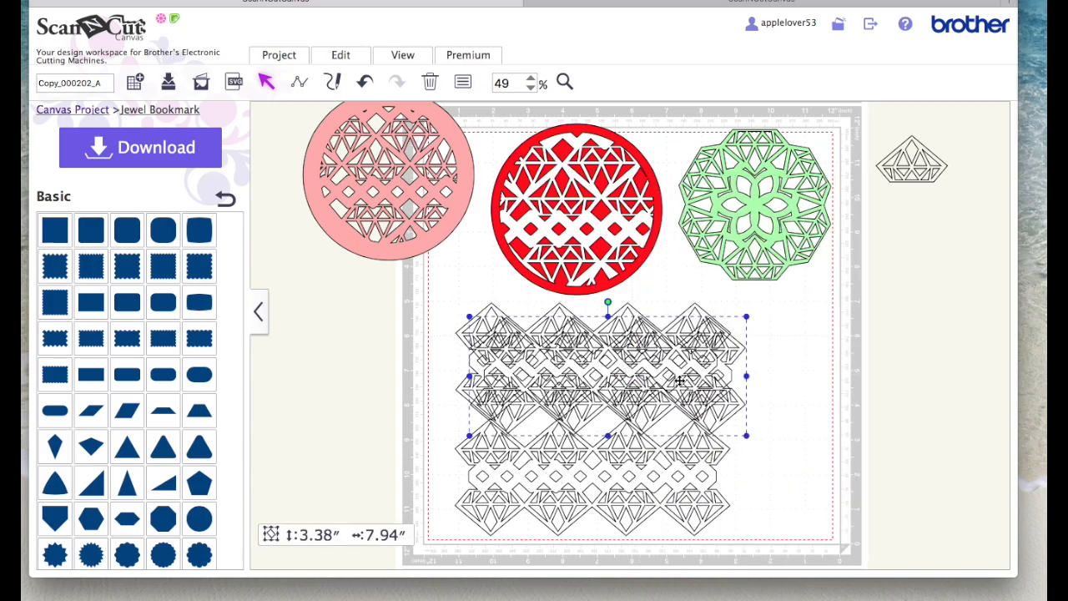
left_click_drag(682, 399, 949, 371)
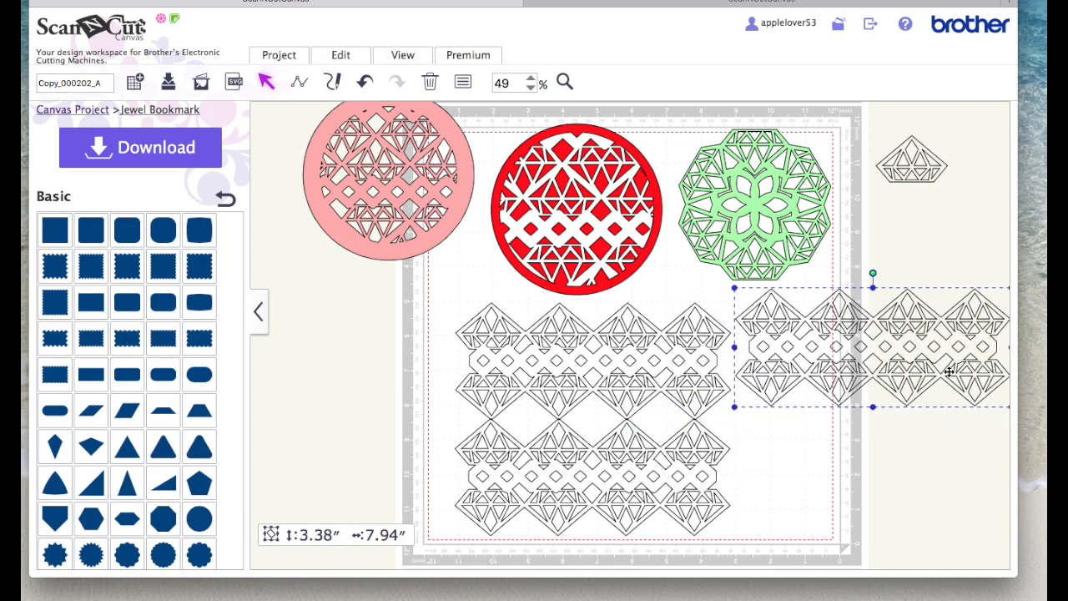
- Try the copied strip upright along the right end of the stacked strips, then rotate it back to horizontal
left_click_drag(873, 272, 962, 345)
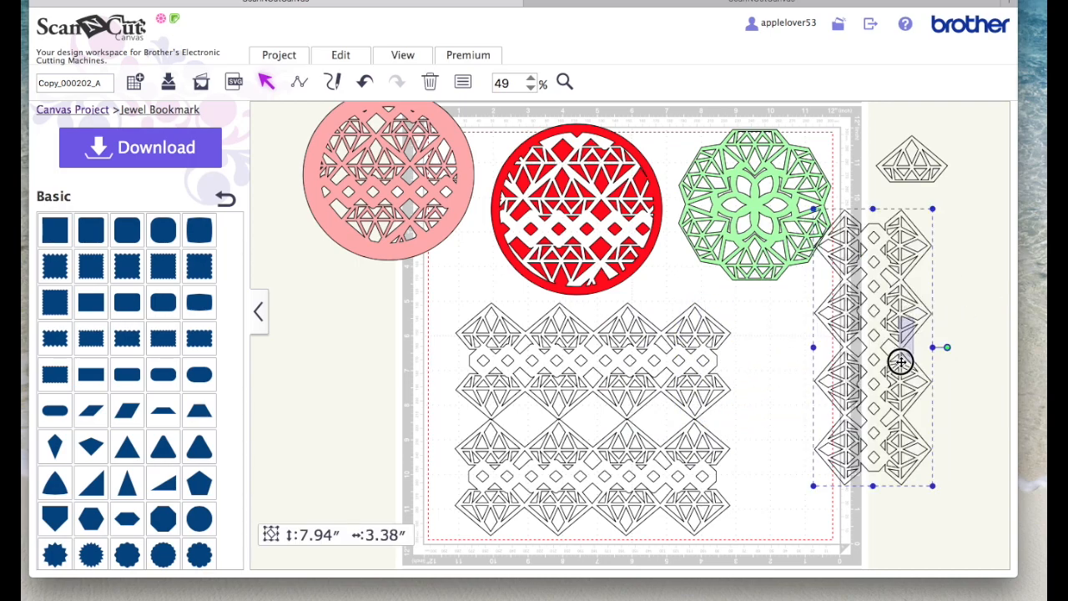
left_click_drag(925, 318, 836, 385)
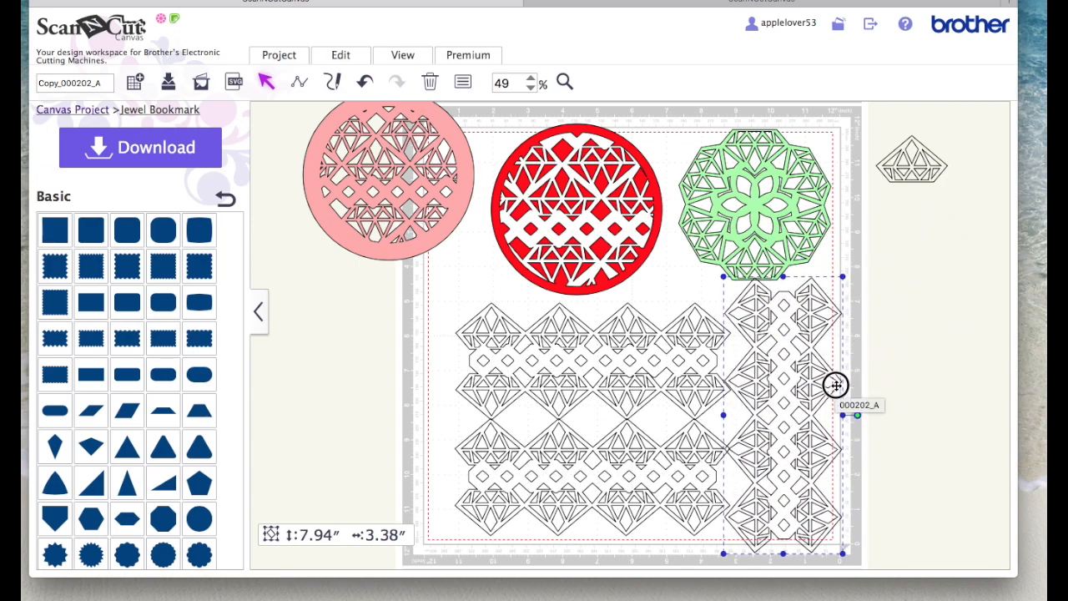
left_click_drag(835, 384, 965, 322)
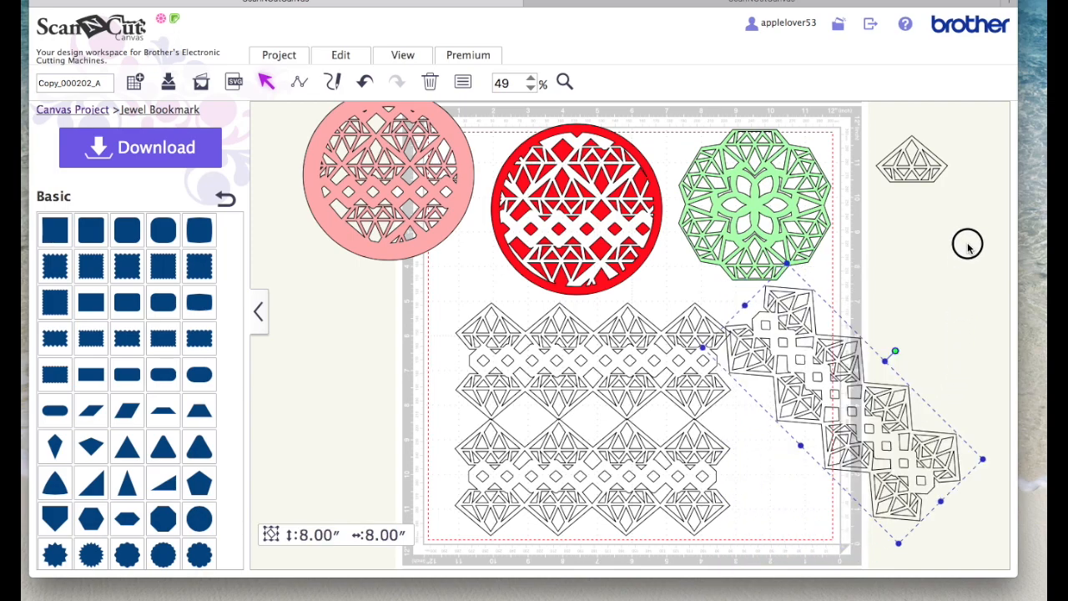
left_click_drag(966, 224, 854, 195)
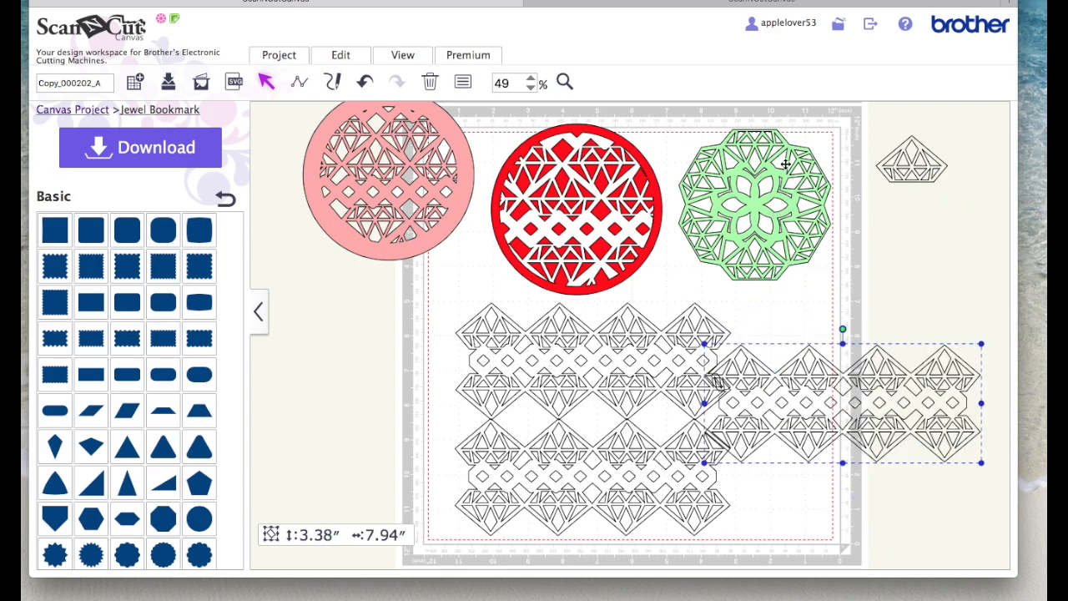
- Place the copied strip directly below the other two with diamond tips touching, and weld all three strips into one pattern
left_click(530, 87)
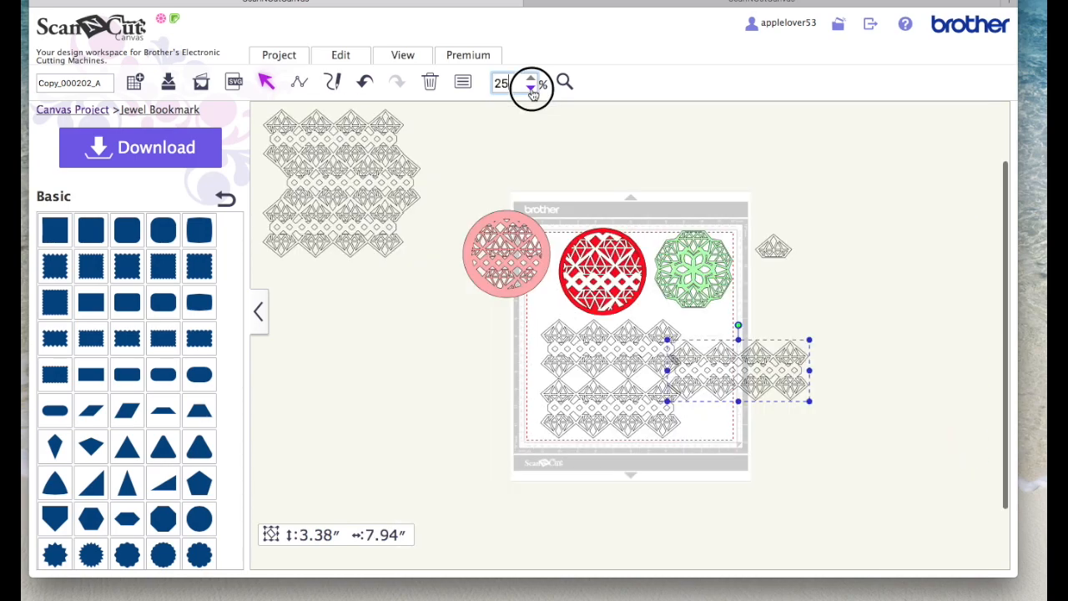
left_click_drag(791, 357, 662, 453)
left_click_drag(725, 539, 498, 322)
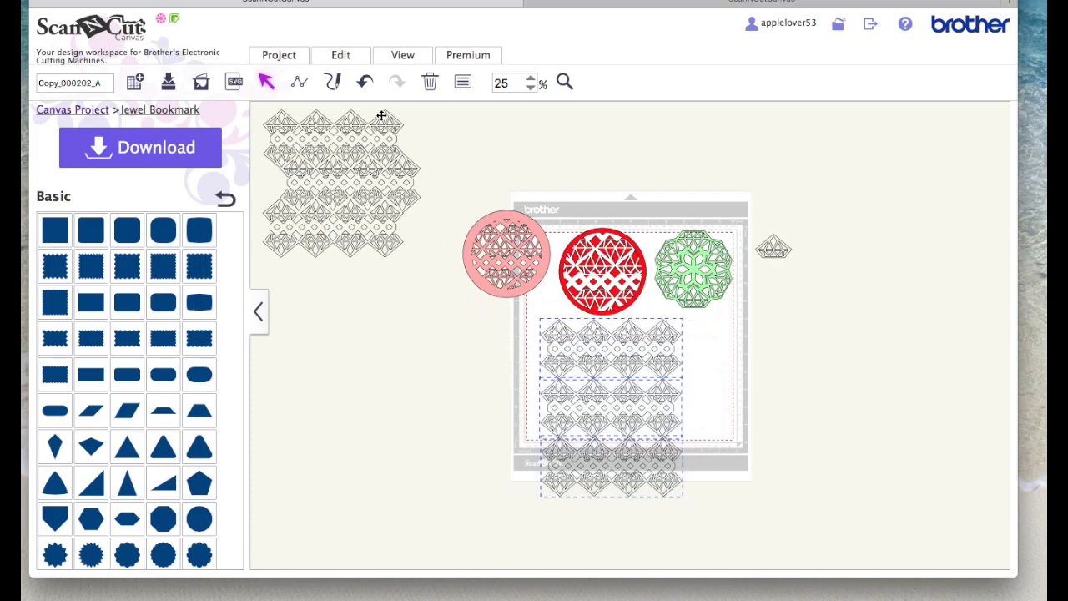
left_click(341, 56)
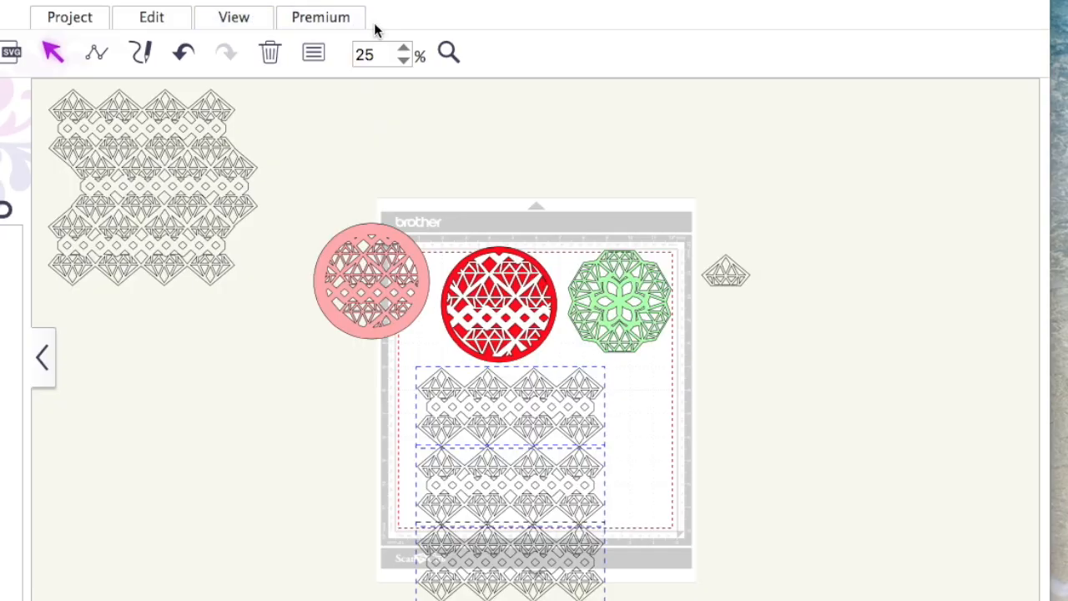
left_click(173, 25)
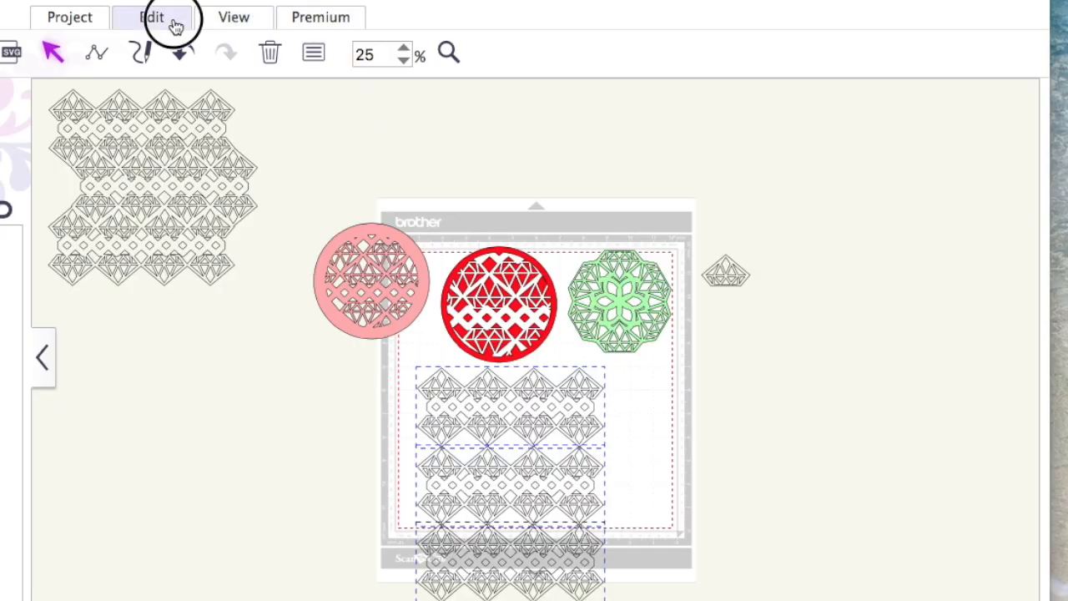
left_click(161, 390)
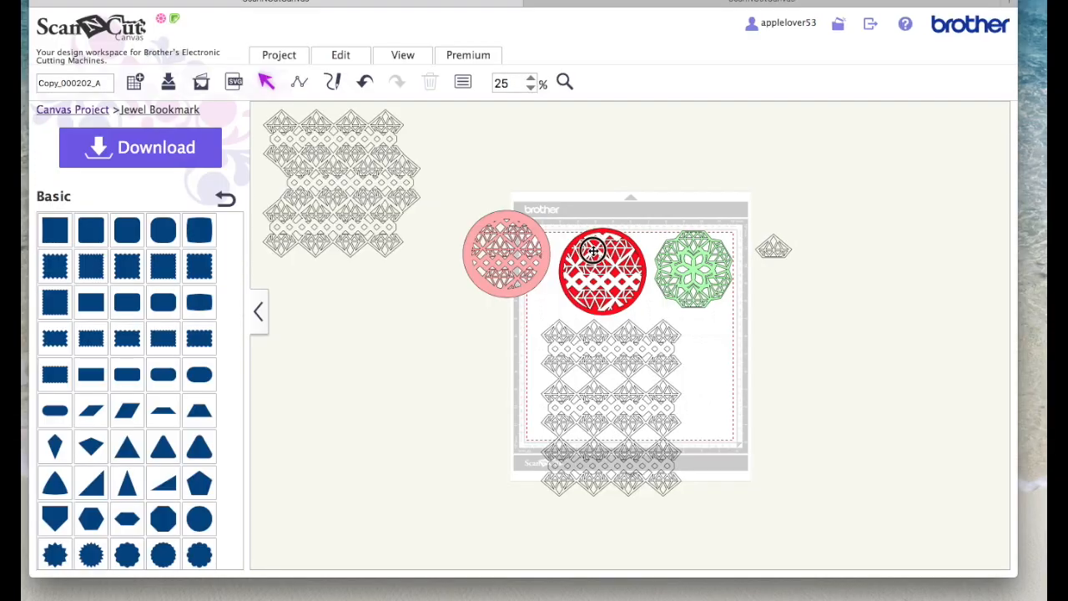
- Move the red disc and green rosette off the mat and place the welded three-strip pattern inside the mat's cutting area
left_click_drag(495, 270, 194, 326)
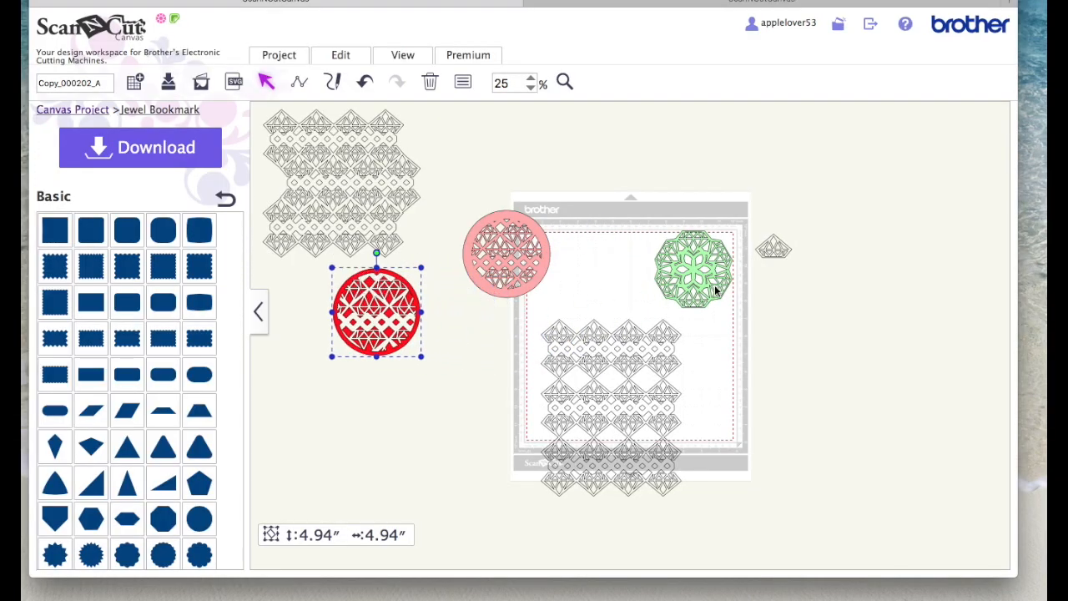
left_click_drag(706, 275, 434, 182)
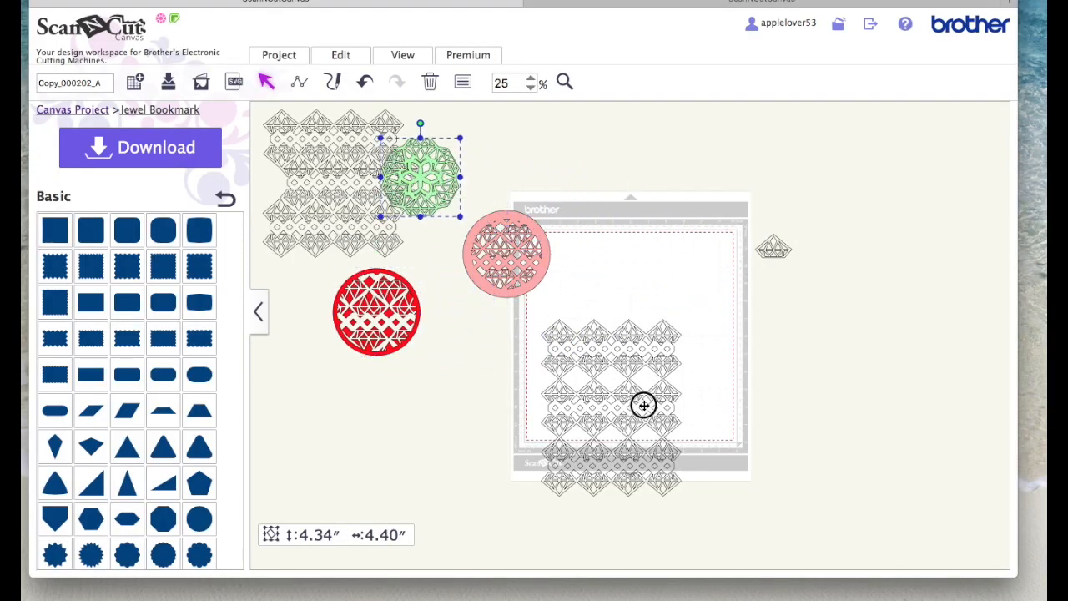
left_click_drag(642, 403, 660, 331)
- Fit the view to the mat and fill the welded three-strip pattern with golden orange
left_click(403, 55)
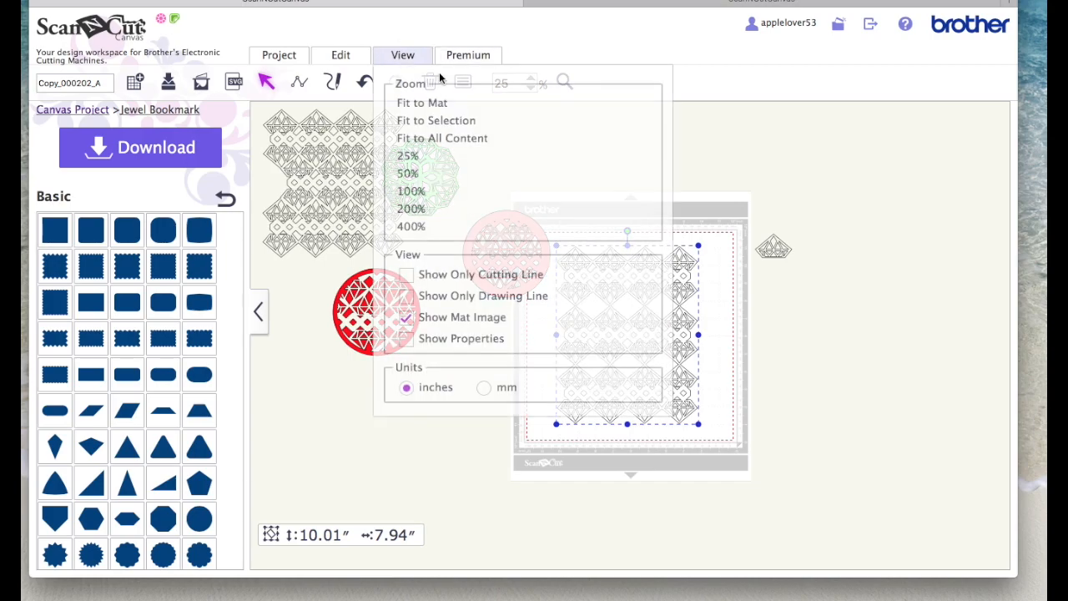
left_click(438, 102)
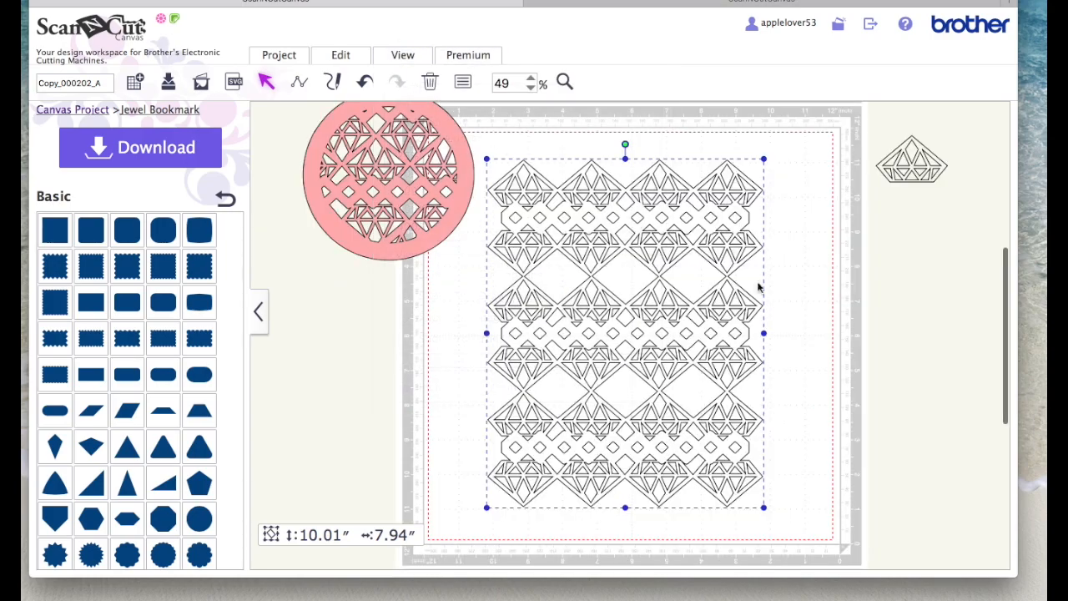
left_click(714, 209)
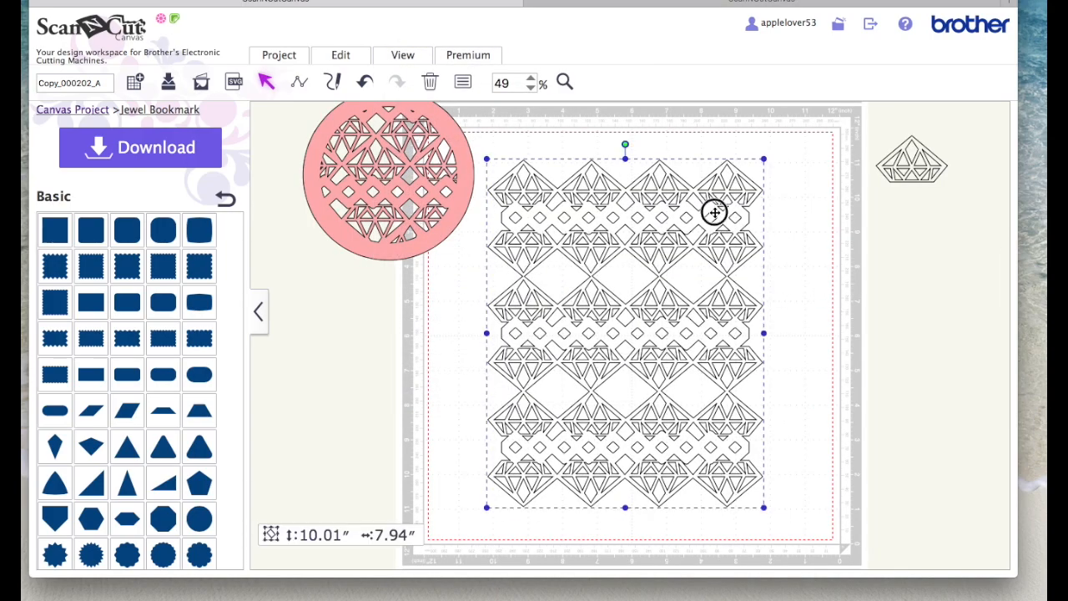
left_click(463, 82)
left_click(378, 272)
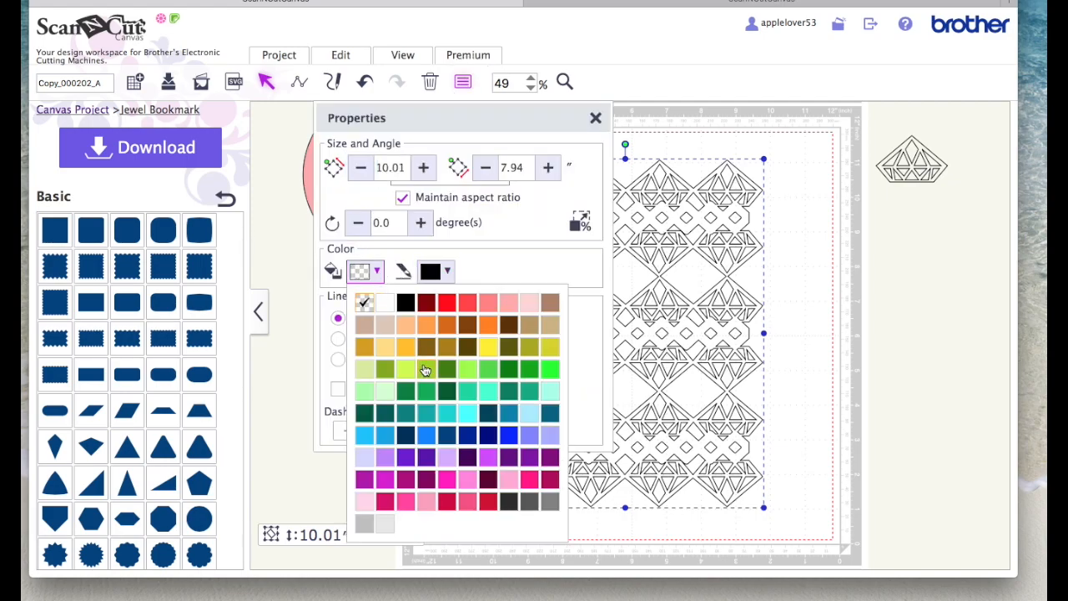
left_click(406, 346)
left_click(595, 120)
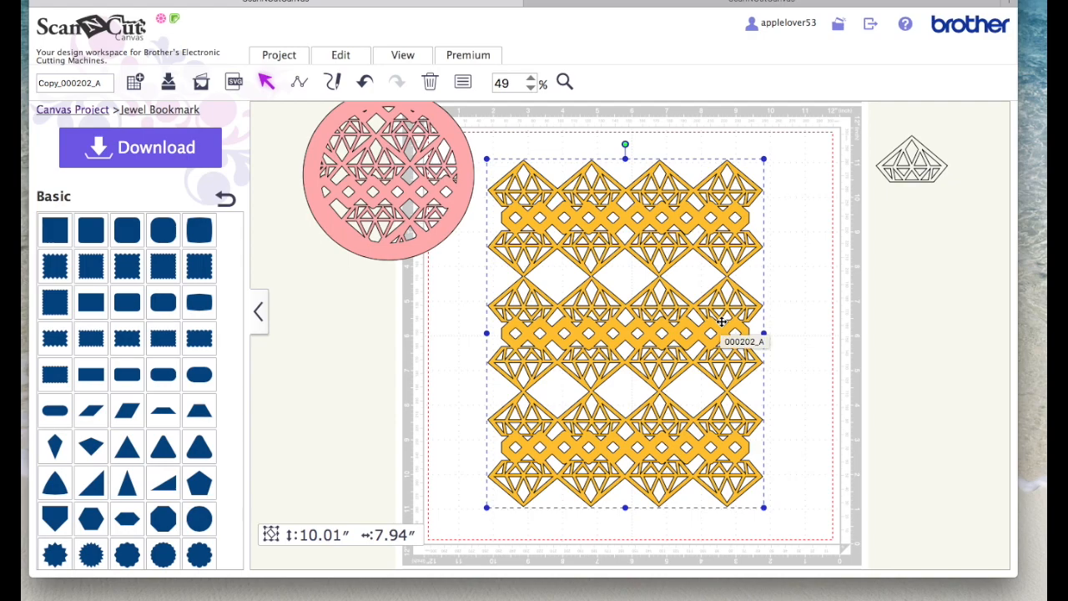
- Shrink the orange pattern to about 4.54 by 3.60 inches and move it over the salmon pink disc at the mat's left edge
mouse_move(646, 207)
left_mouse_down()
mouse_move(668, 223)
mouse_move(658, 202)
left_mouse_up()
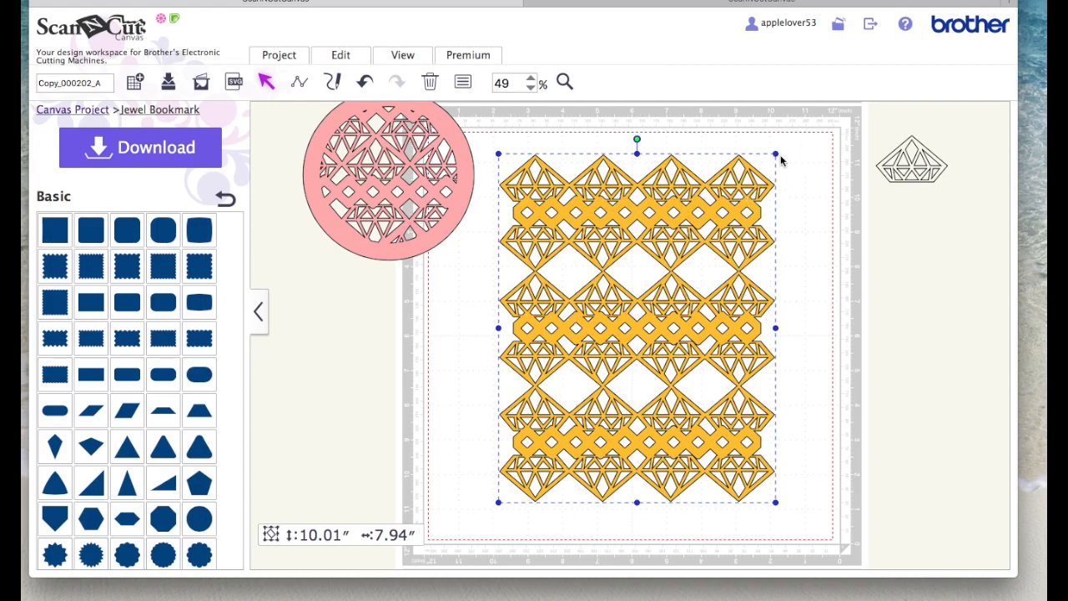
scroll(601, 179, "up", 3)
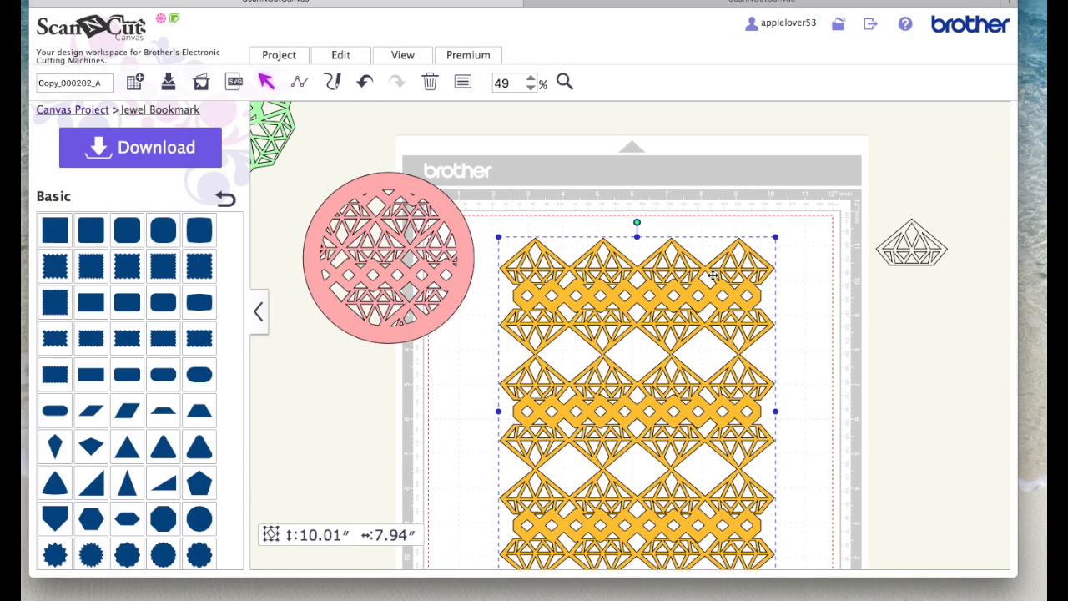
left_click_drag(776, 238, 618, 303)
left_click_drag(587, 445, 413, 318)
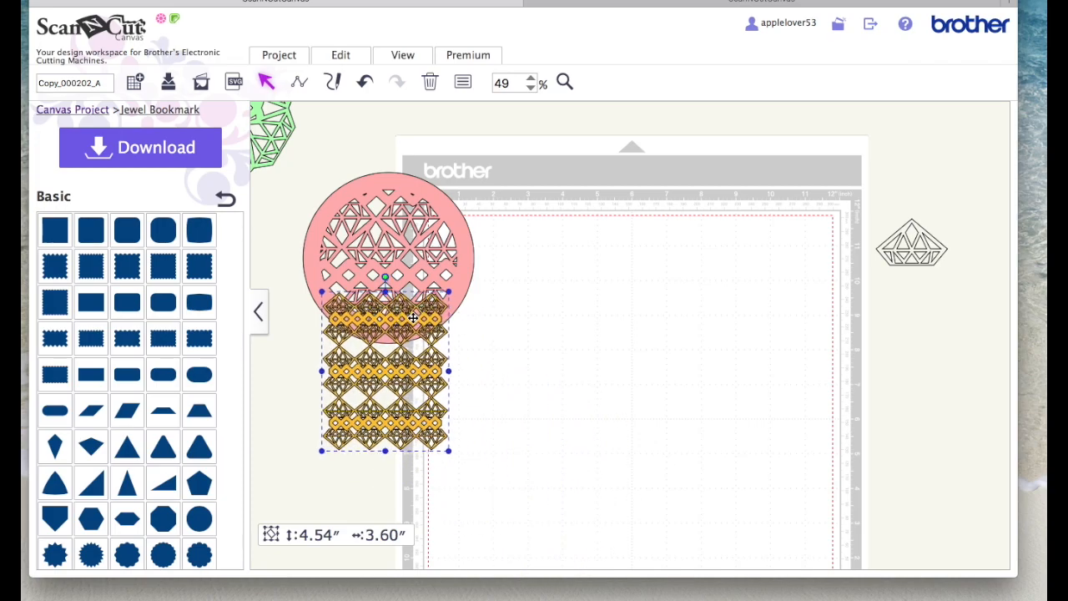
- Move the single diamond onto the upper part of the mat, duplicate it and place the copy below the original
left_click(926, 240)
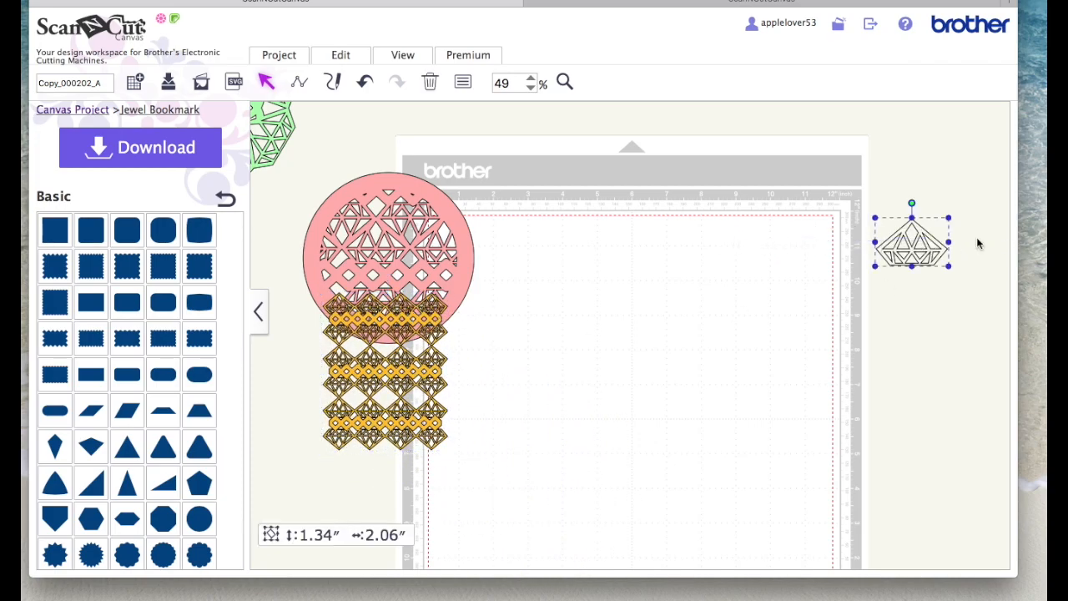
left_click_drag(938, 241, 674, 254)
right_click(644, 253)
left_click(729, 242)
left_click_drag(674, 280, 655, 388)
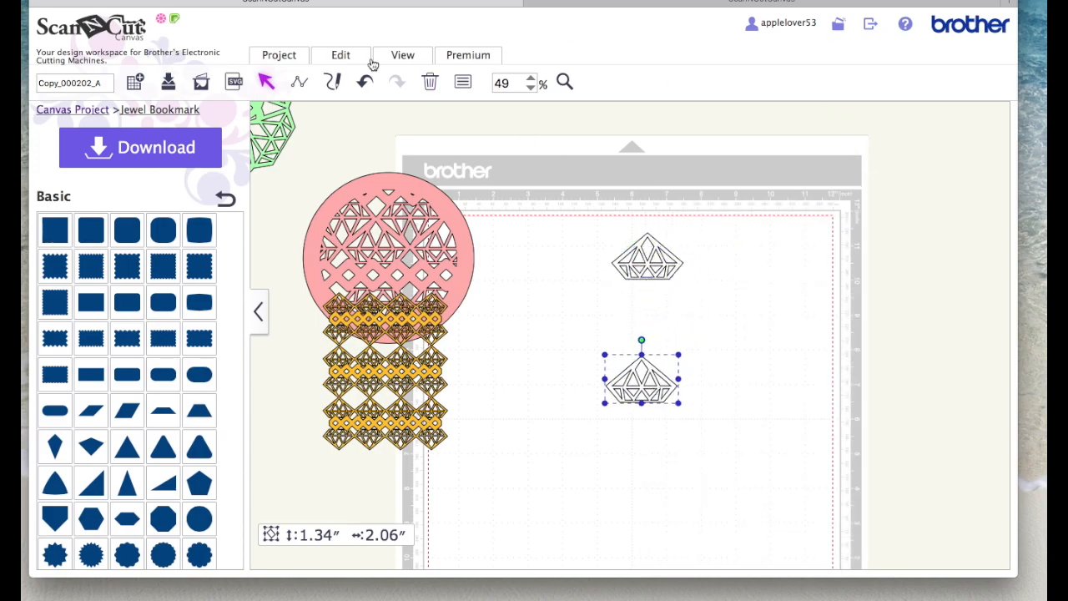
- Flip the lower diamond vertically and move it up so its flat edge overlaps the upper diamond's flat edge
left_click(342, 55)
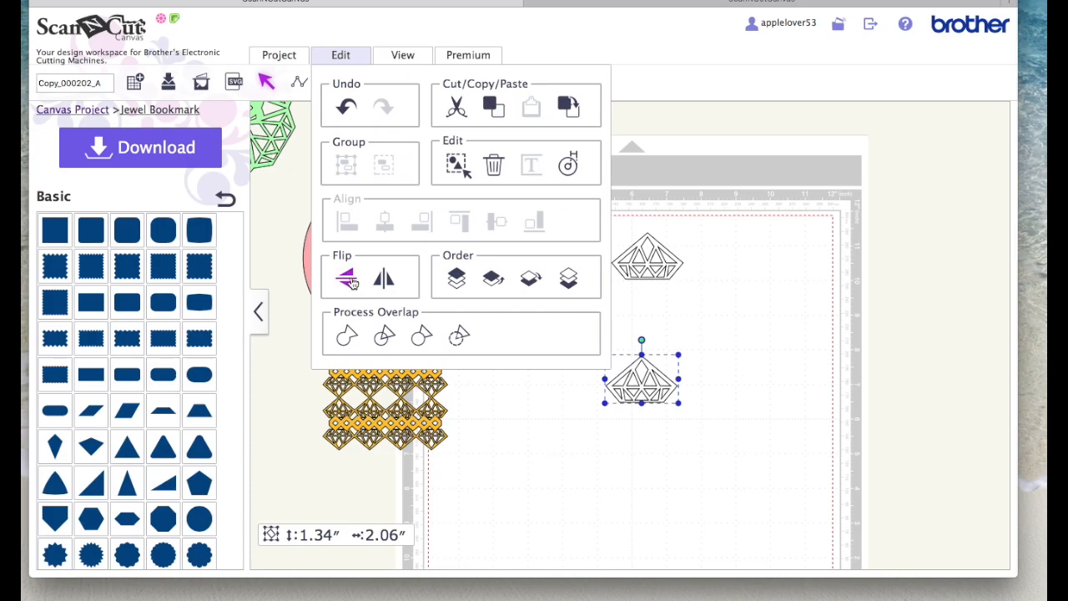
left_click(348, 279)
left_click_drag(650, 389, 657, 311)
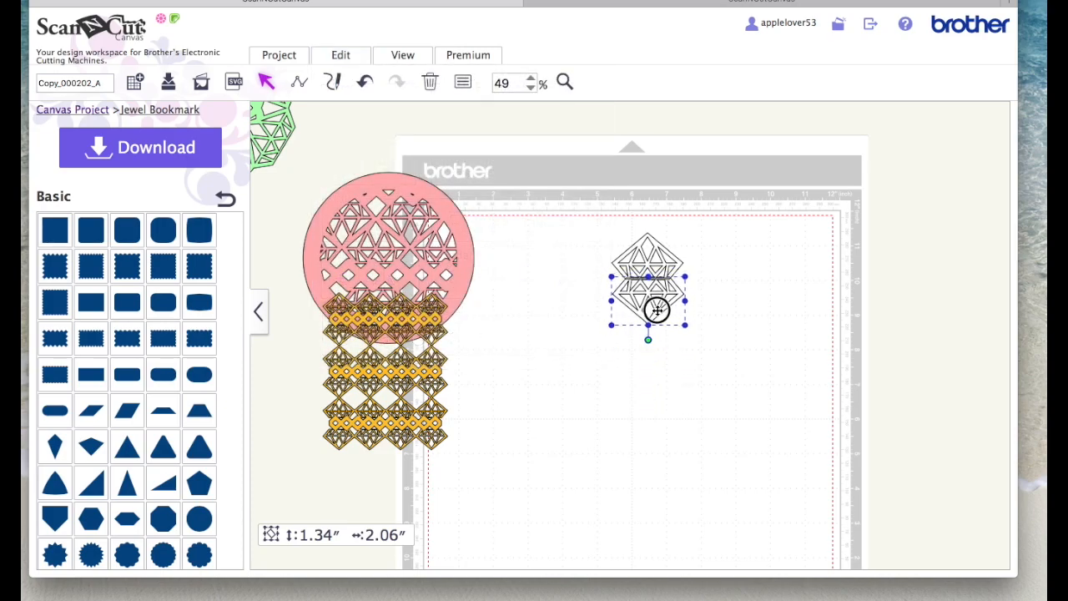
- Align the two mirrored diamonds on their horizontal centers and weld them into one shape
left_click_drag(728, 381, 588, 215)
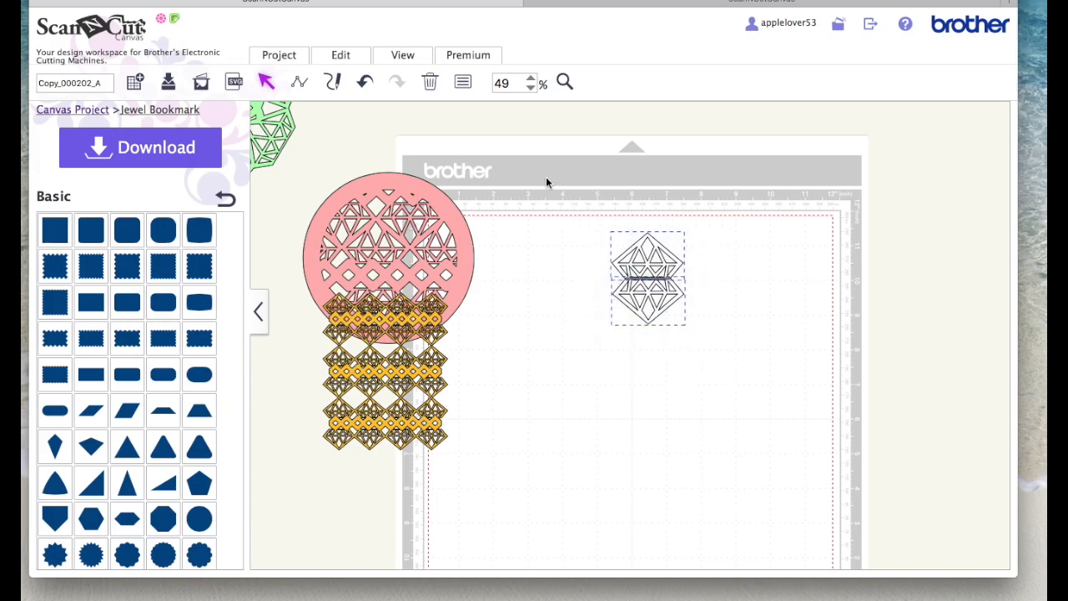
left_click(351, 53)
left_click(379, 219)
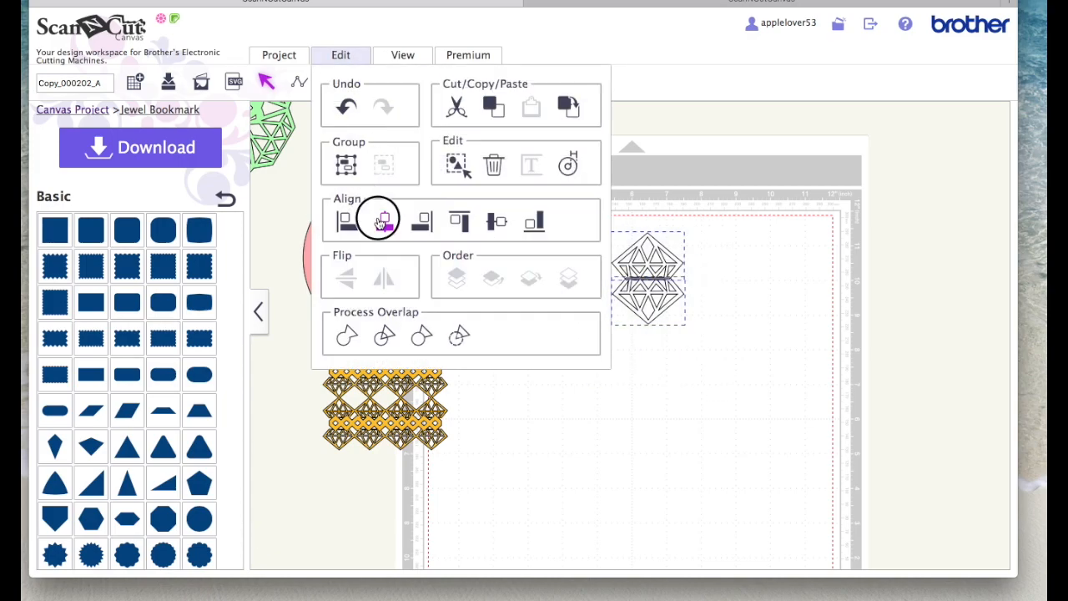
left_click(342, 54)
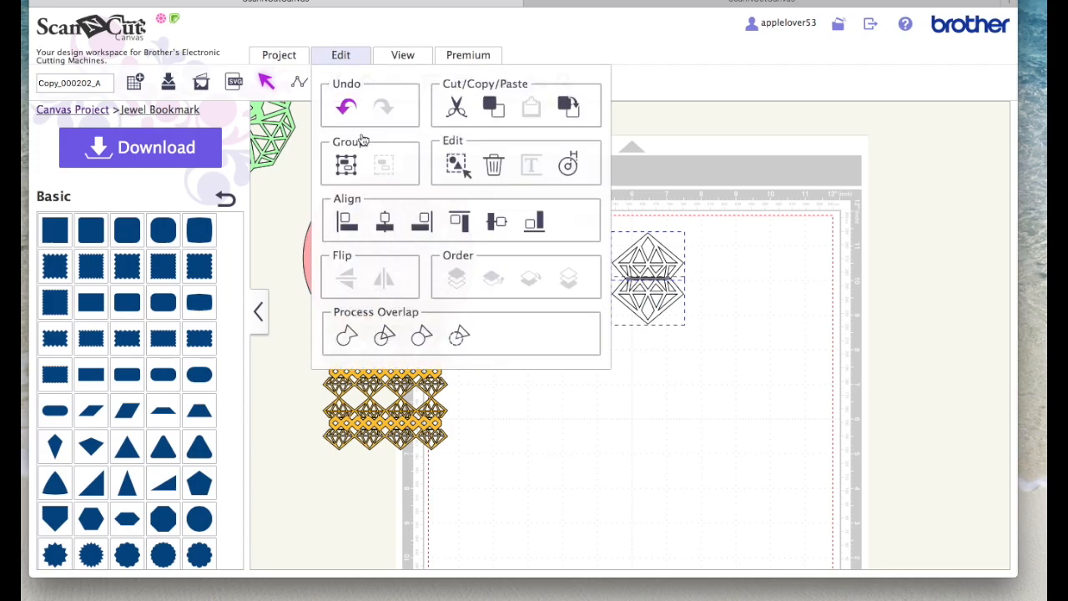
left_click(347, 334)
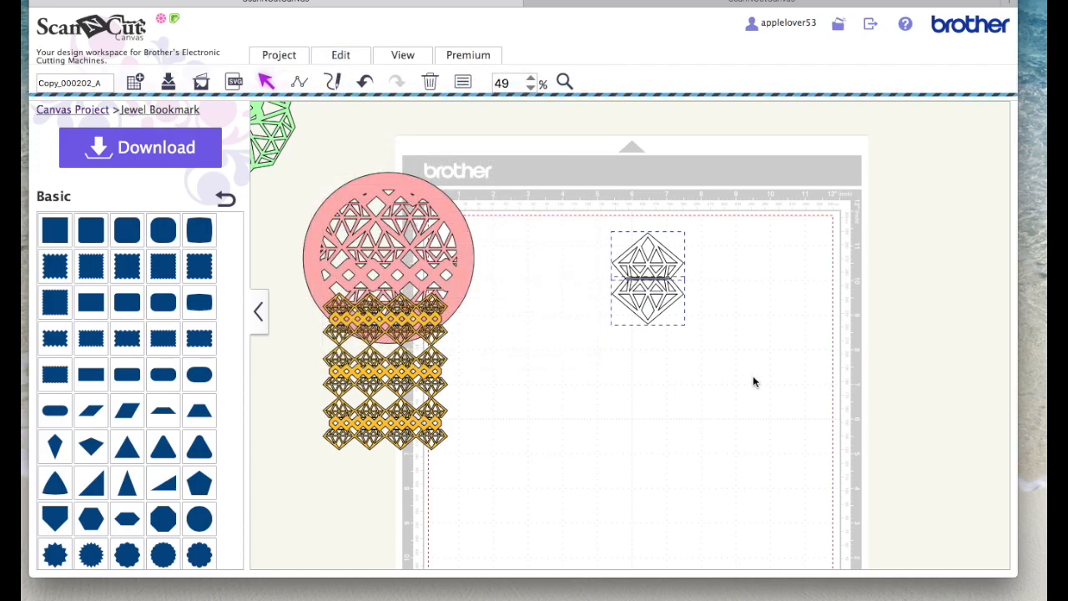
- Move the welded double diamond slightly lower on the mat, duplicate it and place the copy to its right with side points overlapping
left_click_drag(675, 292, 655, 340)
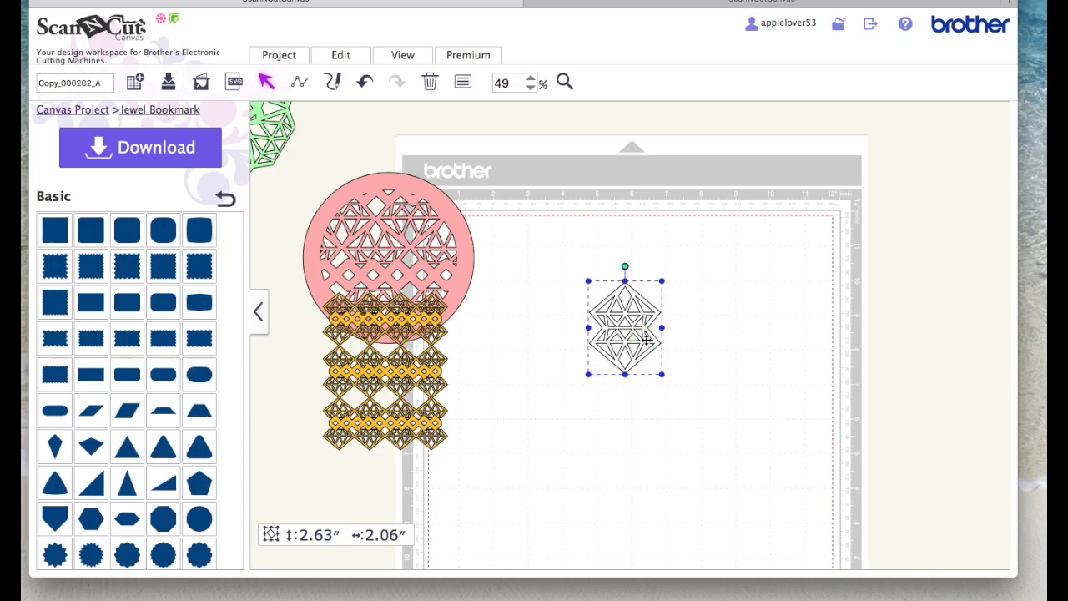
right_click(647, 339)
left_click(722, 241)
left_click(665, 361)
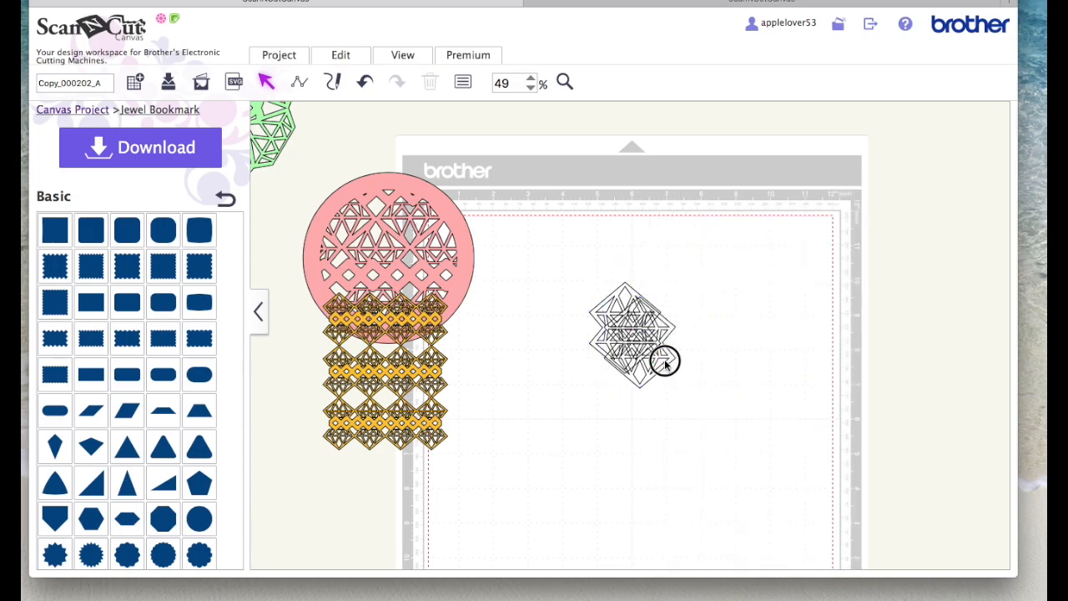
left_click_drag(668, 359, 723, 344)
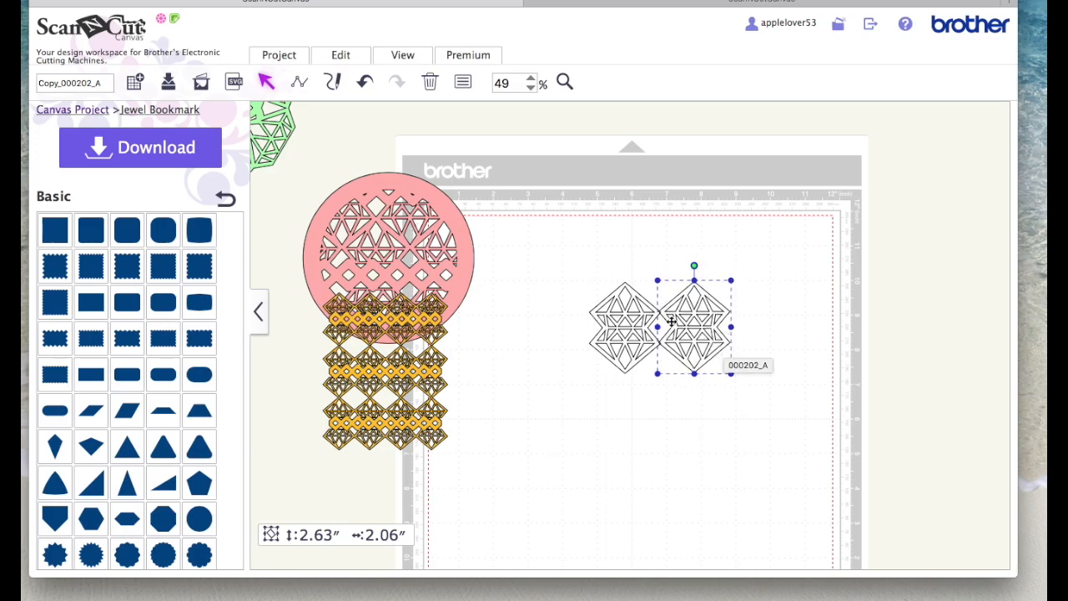
mouse_move(728, 342)
left_mouse_down()
mouse_move(713, 328)
mouse_move(751, 331)
mouse_move(726, 343)
left_mouse_up()
- Select both double diamond shapes and align them along their bottom edges
right_click(767, 347)
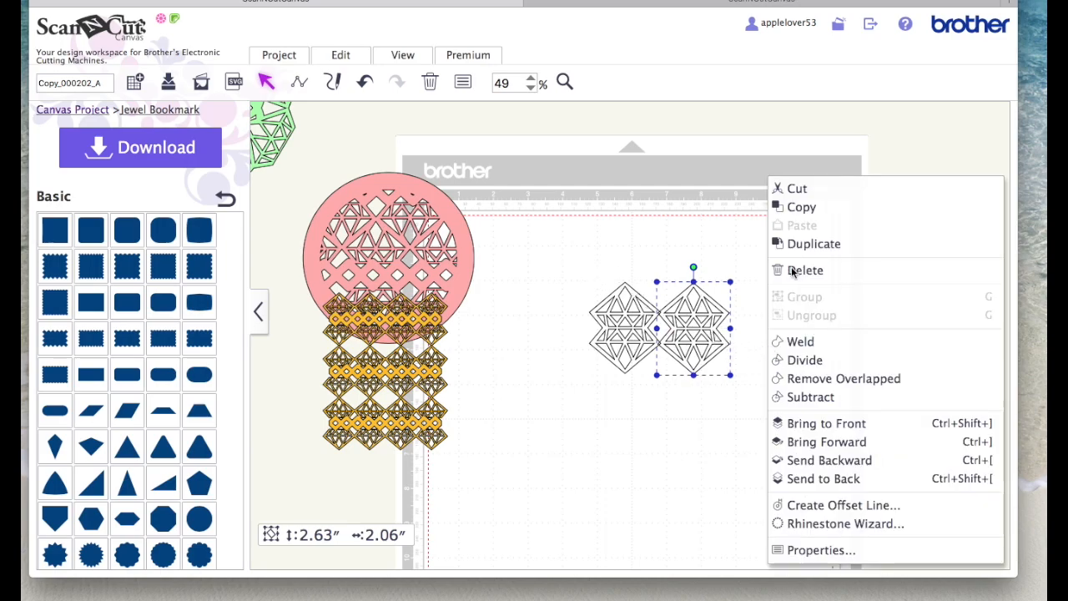
left_click(698, 180)
left_click_drag(565, 248, 826, 363)
left_click(342, 56)
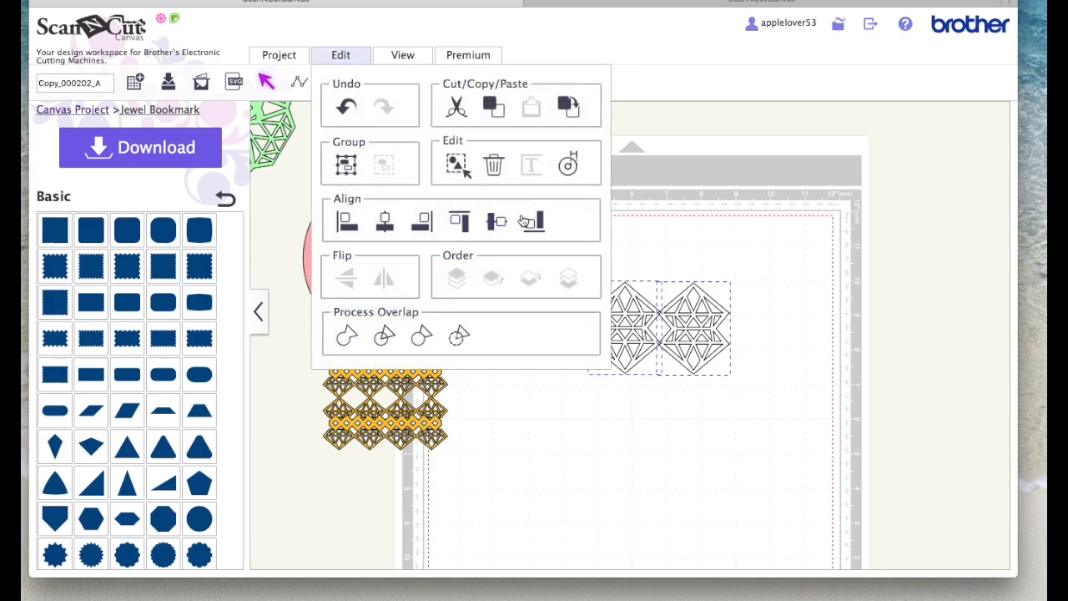
left_click(537, 218)
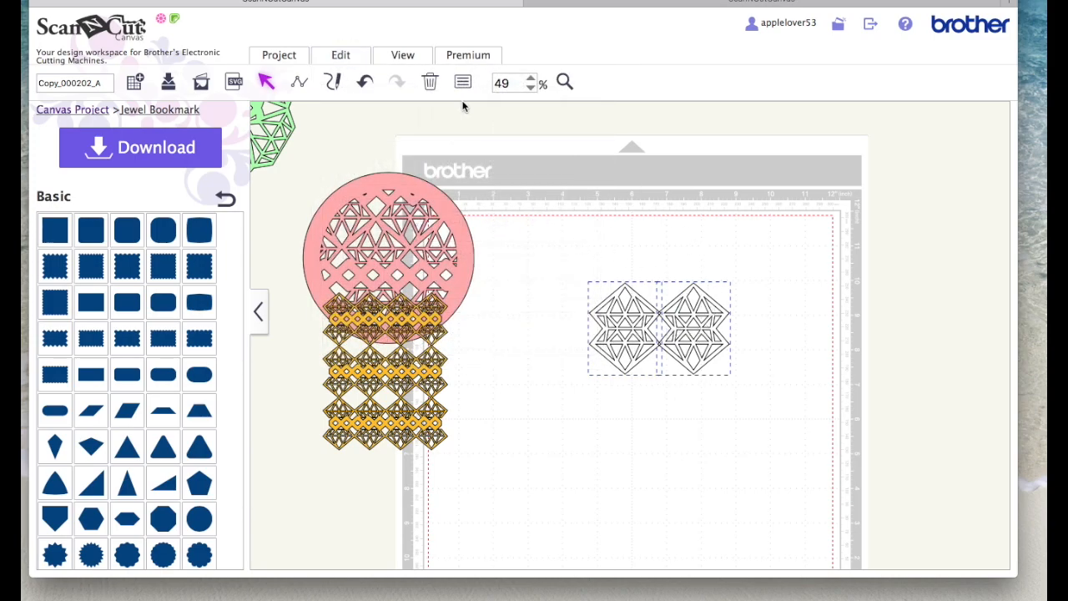
- Weld the two aligned double diamonds into one shape
left_click(344, 58)
left_click(348, 332)
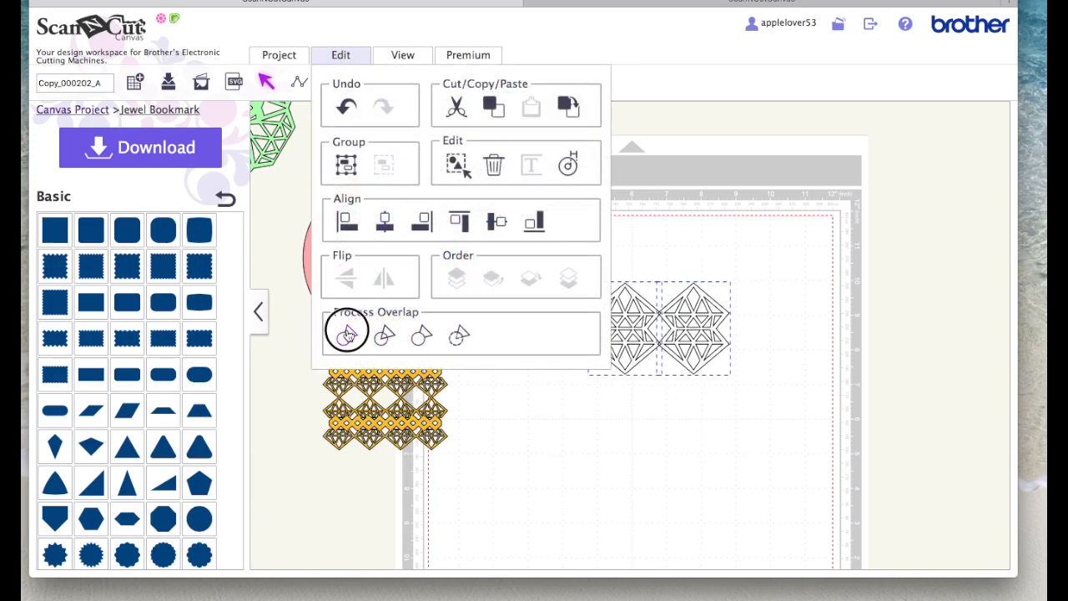
right_click(687, 326)
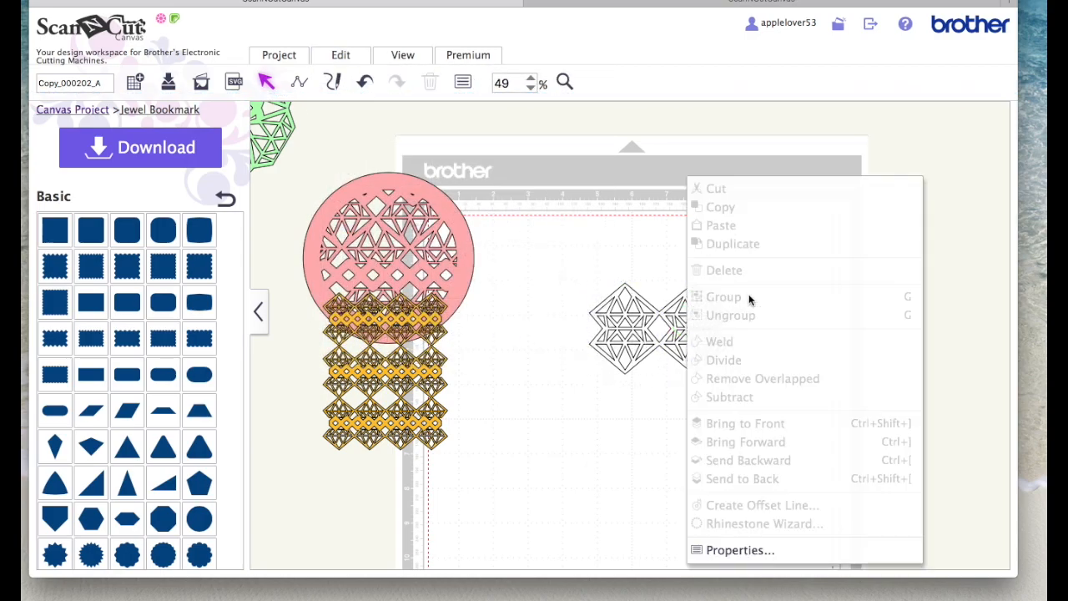
- Duplicate the welded pair of double diamonds and place the copy to its right with the side points overlapping
left_click(610, 358)
right_click(706, 303)
left_click(772, 259)
left_click_drag(722, 370, 851, 353)
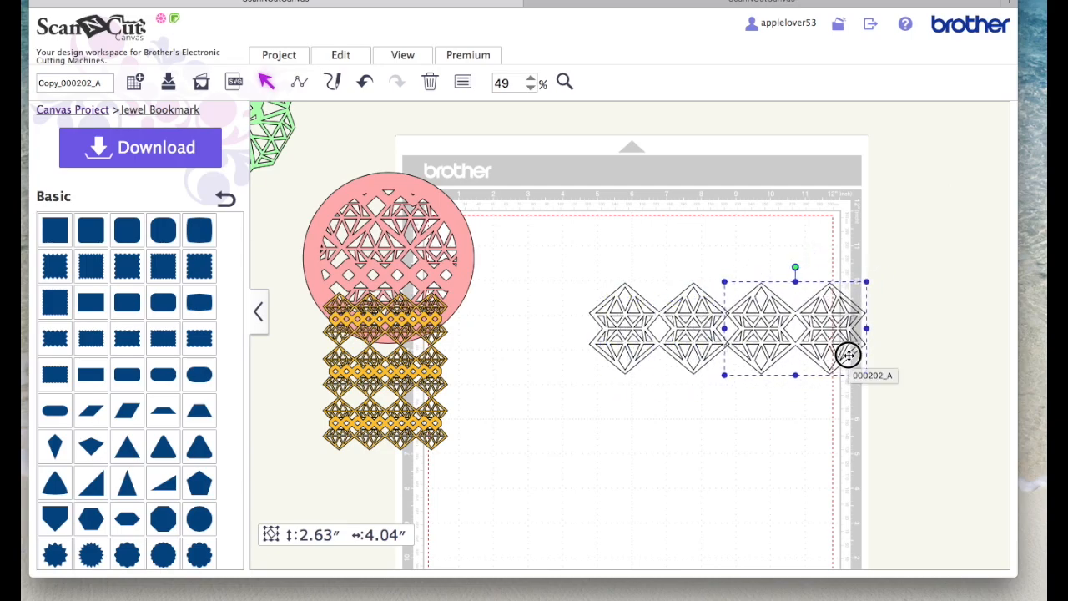
- Align both diamond pairs along their bottom edges and weld them into a strip of four
left_click_drag(868, 403, 551, 246)
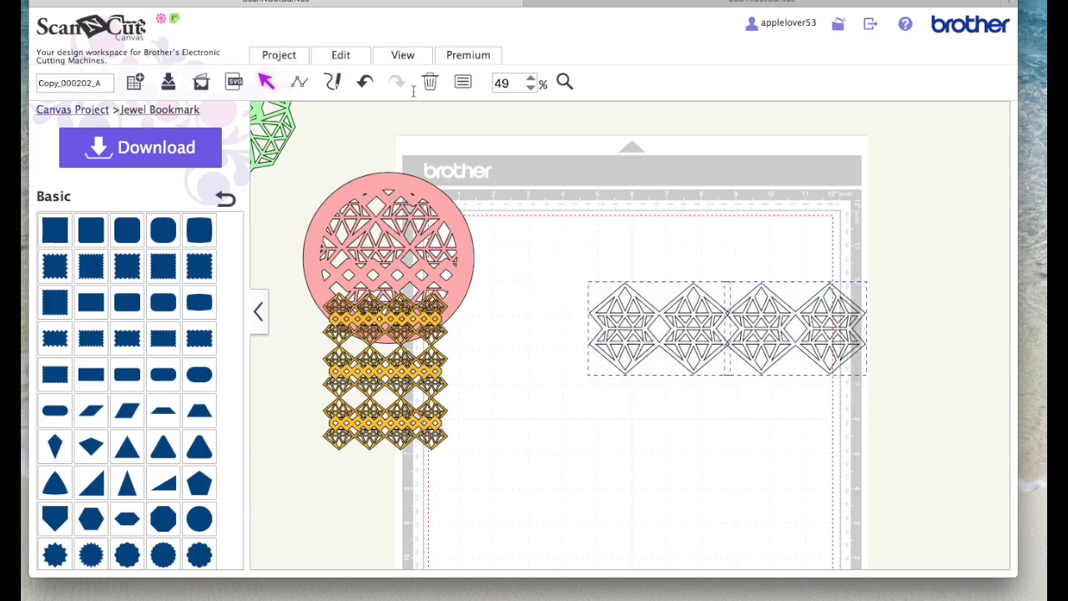
left_click(342, 54)
left_click(538, 224)
left_click(341, 54)
left_click(345, 334)
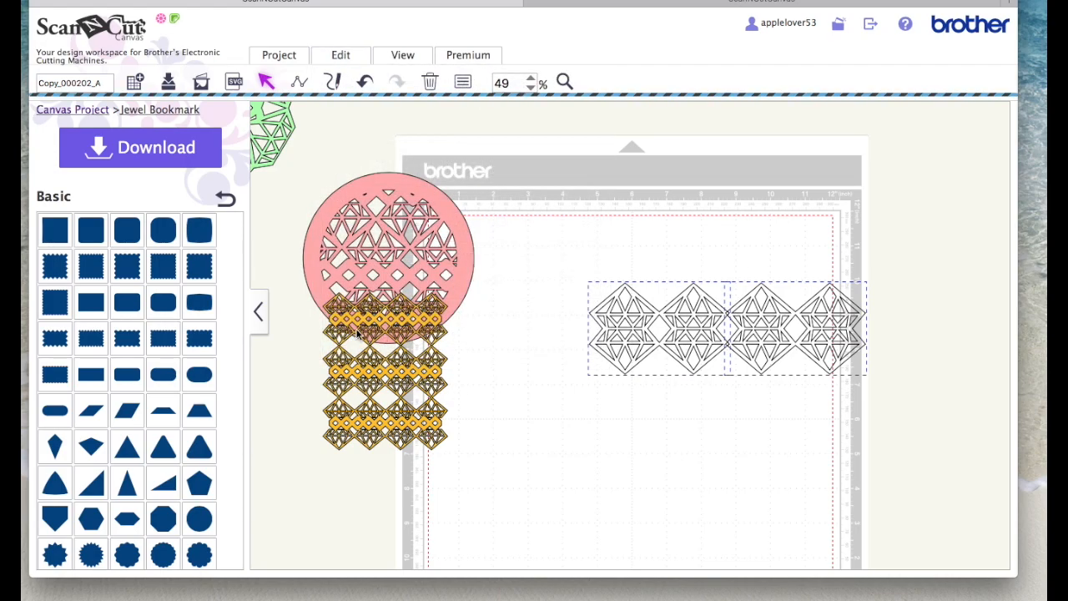
- Shift the four-diamond strip toward the mat's center, duplicate it and place the copy directly above with the tips overlapping
left_click_drag(794, 344, 710, 349)
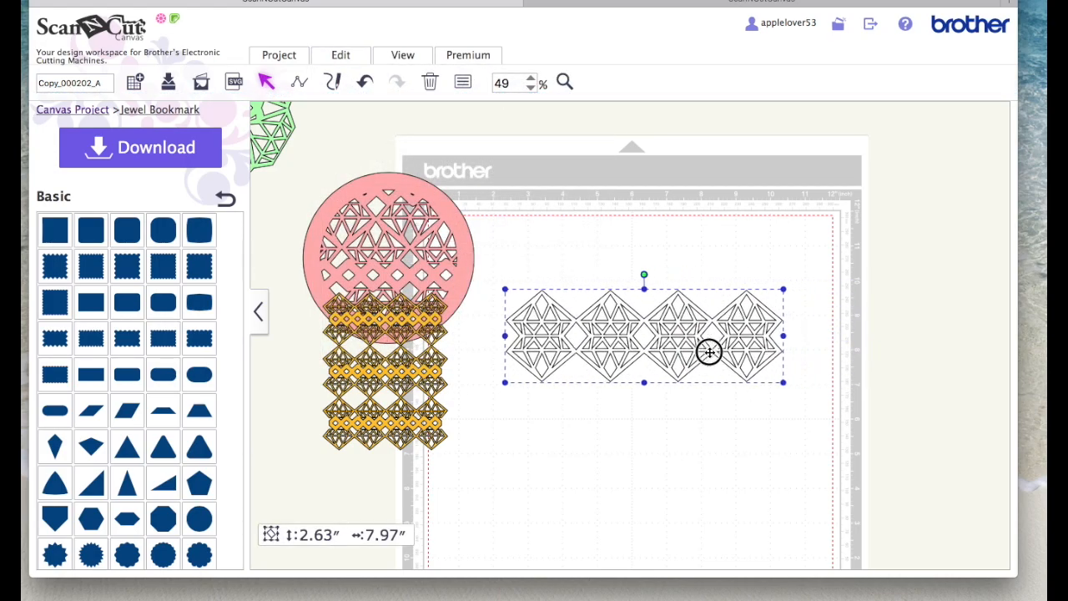
right_click(691, 337)
left_click(747, 242)
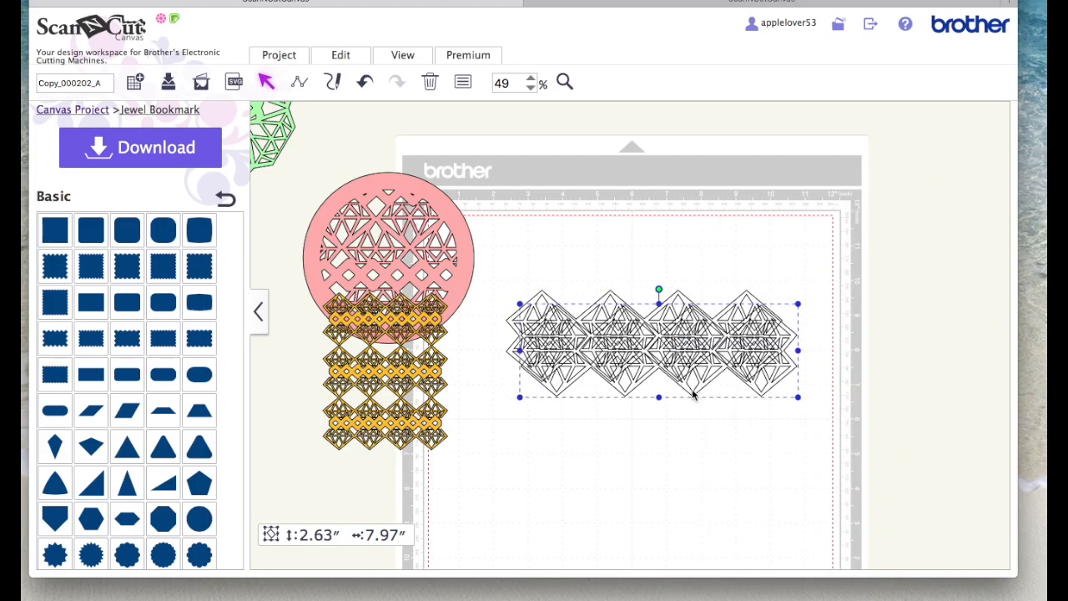
left_click_drag(707, 378, 692, 278)
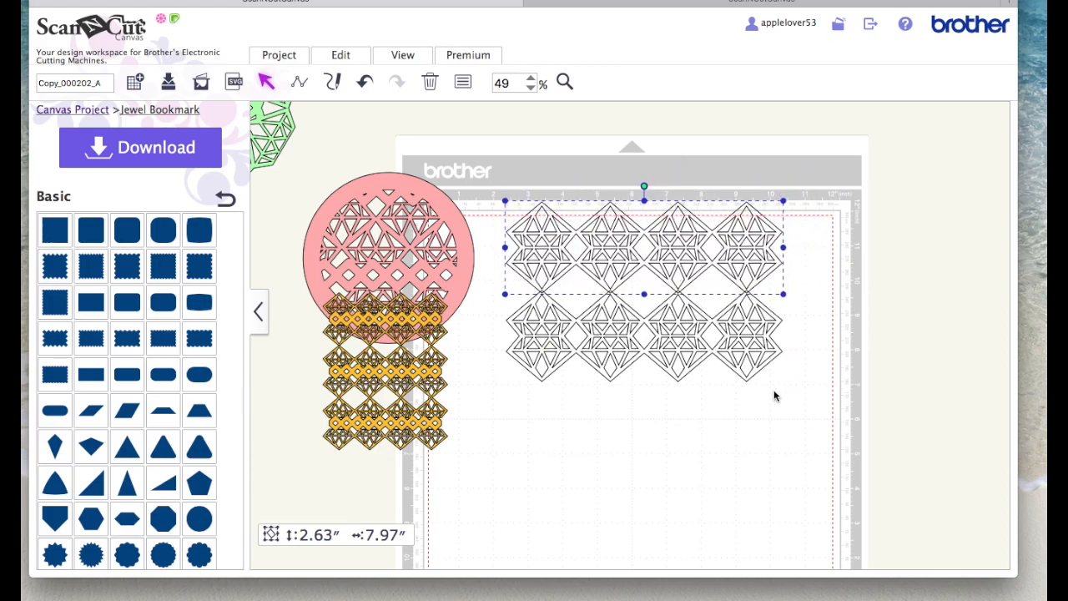
- Align the two diamond strips on their horizontal centers and weld them into one pattern
left_click(799, 423)
left_click_drag(753, 417, 535, 214)
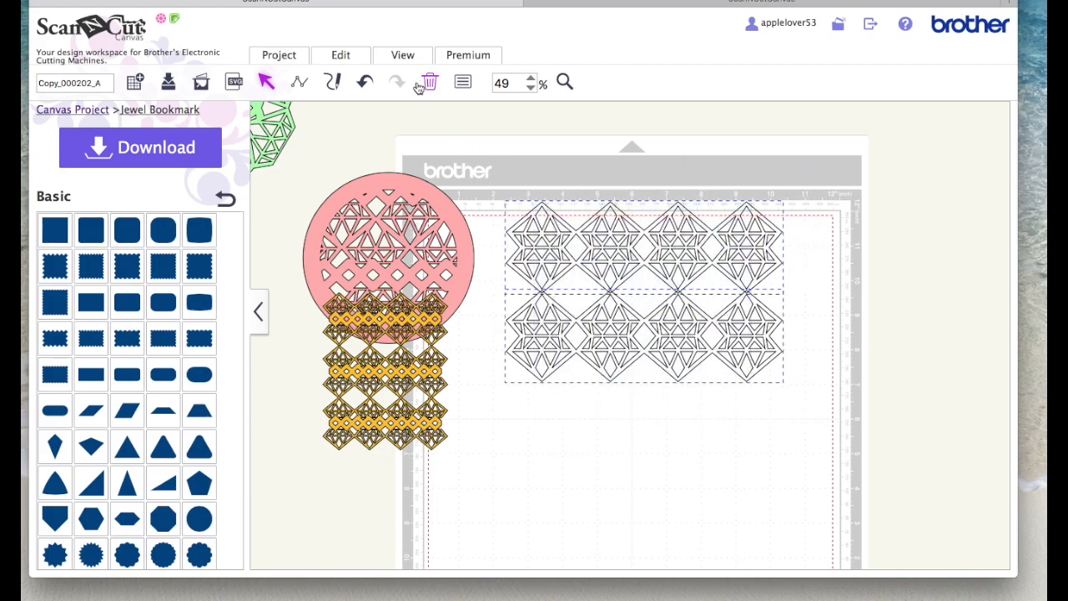
left_click(341, 54)
left_click(388, 221)
left_click(351, 54)
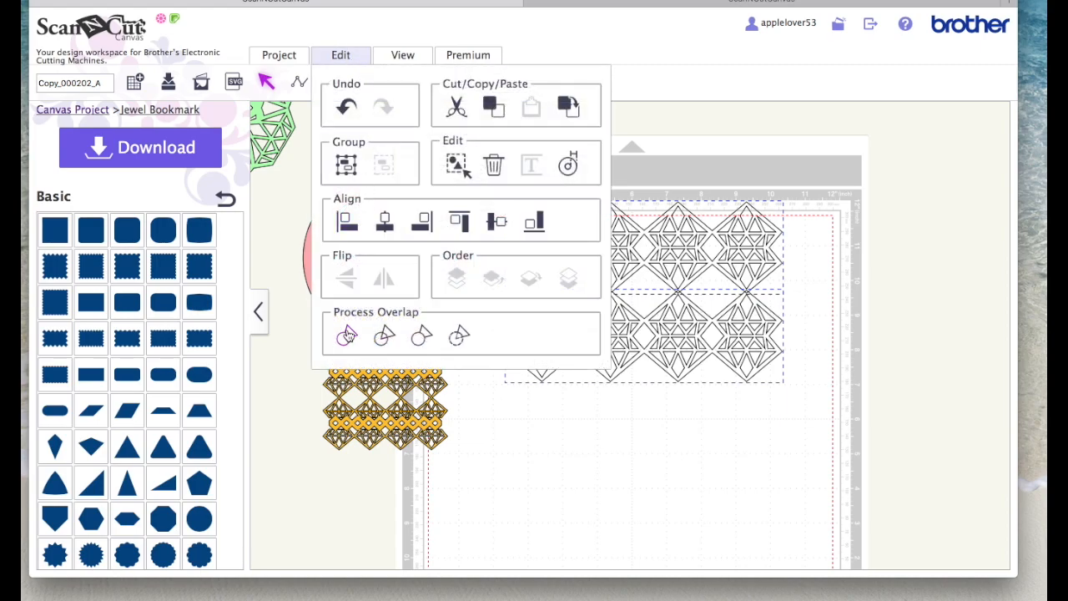
left_click(347, 335)
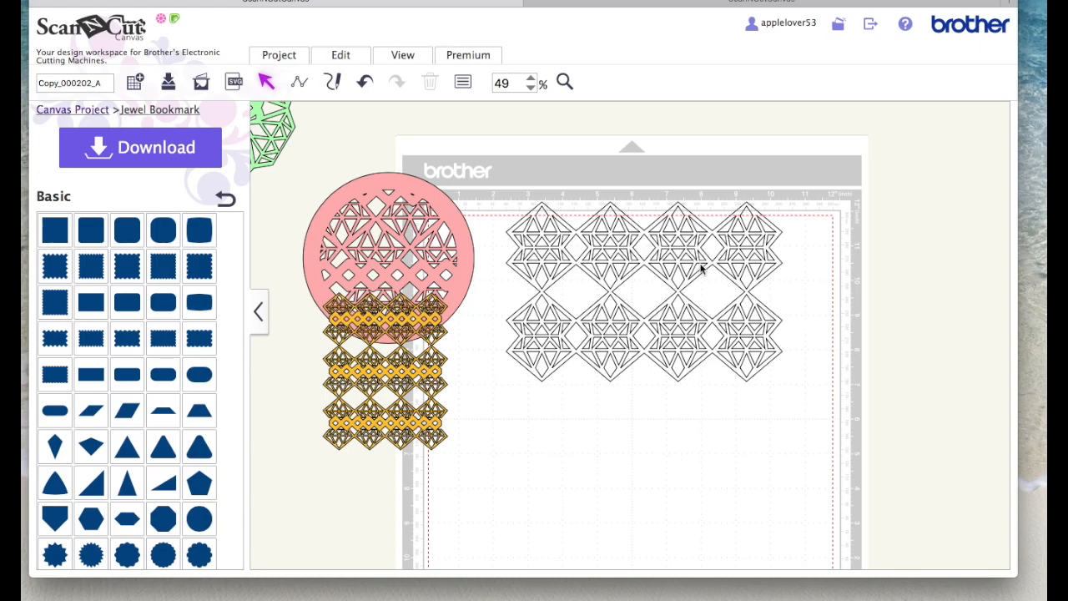
- Move the welded pattern lower on the mat, then add a basic rectangle over it, sized about 5.12 by 7.87 inches
left_click_drag(703, 264, 723, 348)
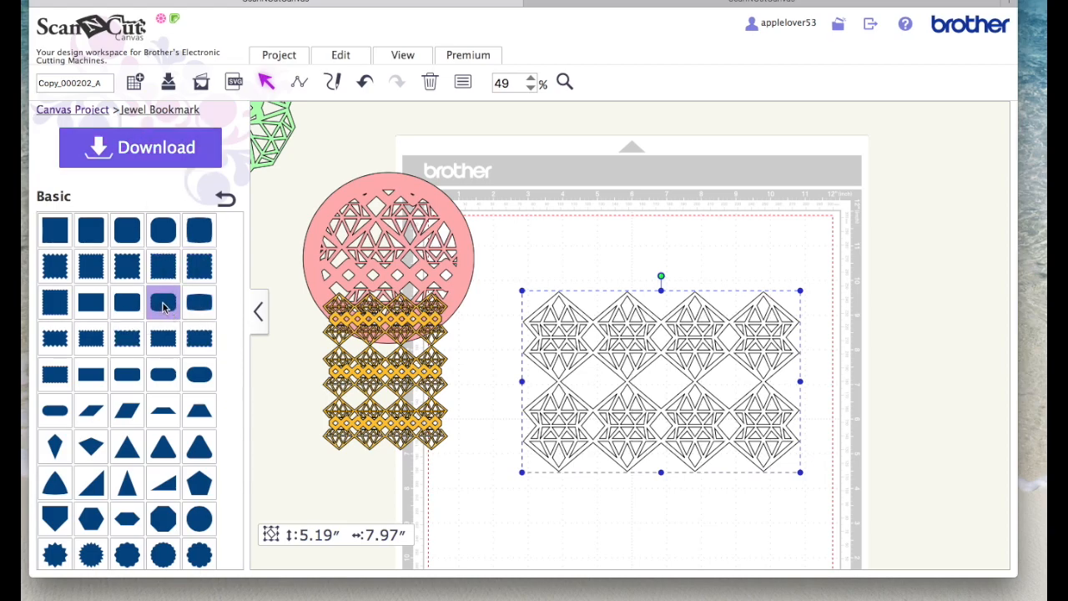
left_click(91, 303)
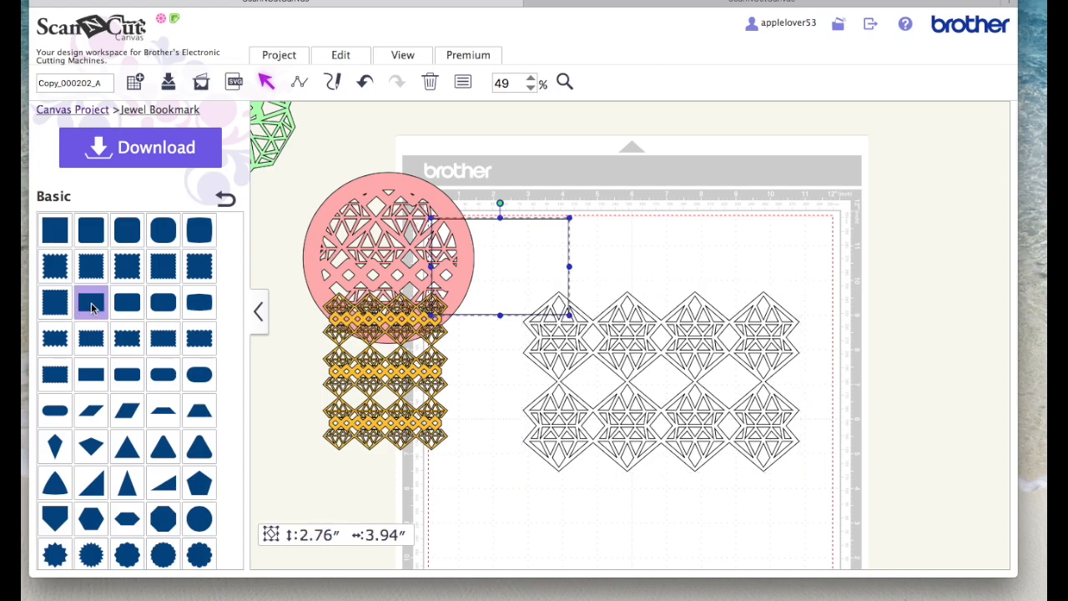
left_click_drag(495, 254, 598, 318)
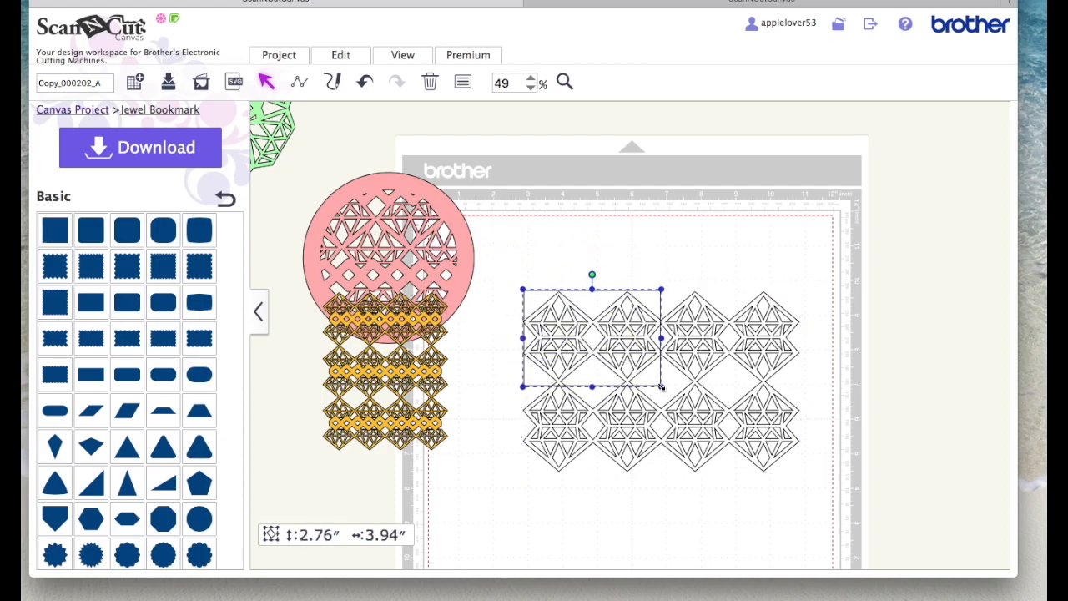
left_click_drag(661, 338, 799, 339)
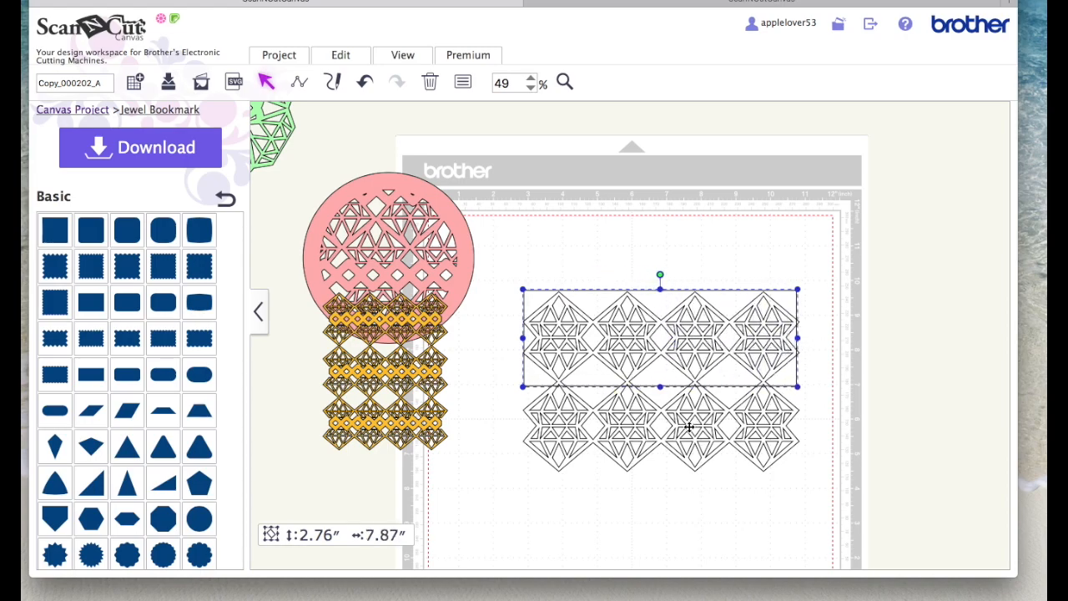
left_click_drag(662, 390, 671, 470)
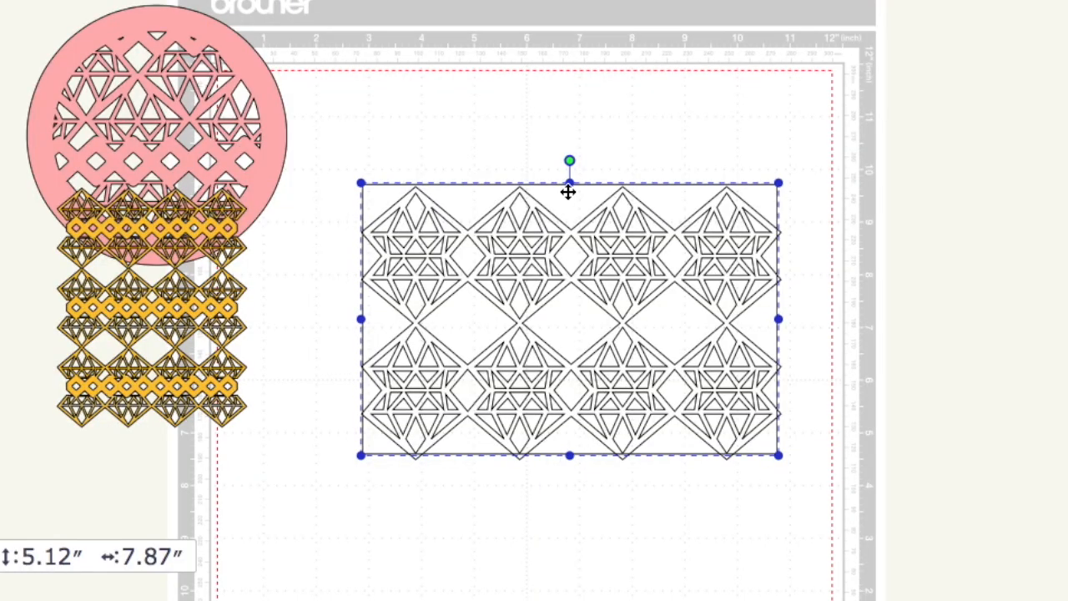
- Shrink the rectangle to about 5.01 by 7.76 inches so its edges sit just inside the pattern's outer points
left_click_drag(569, 184, 569, 189)
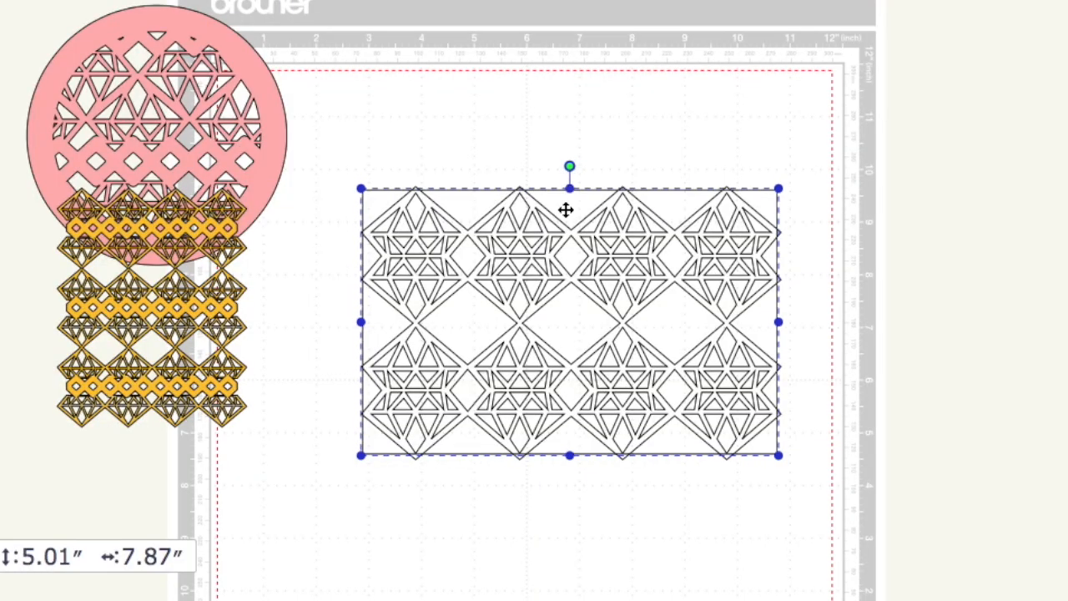
left_click_drag(363, 322, 366, 320)
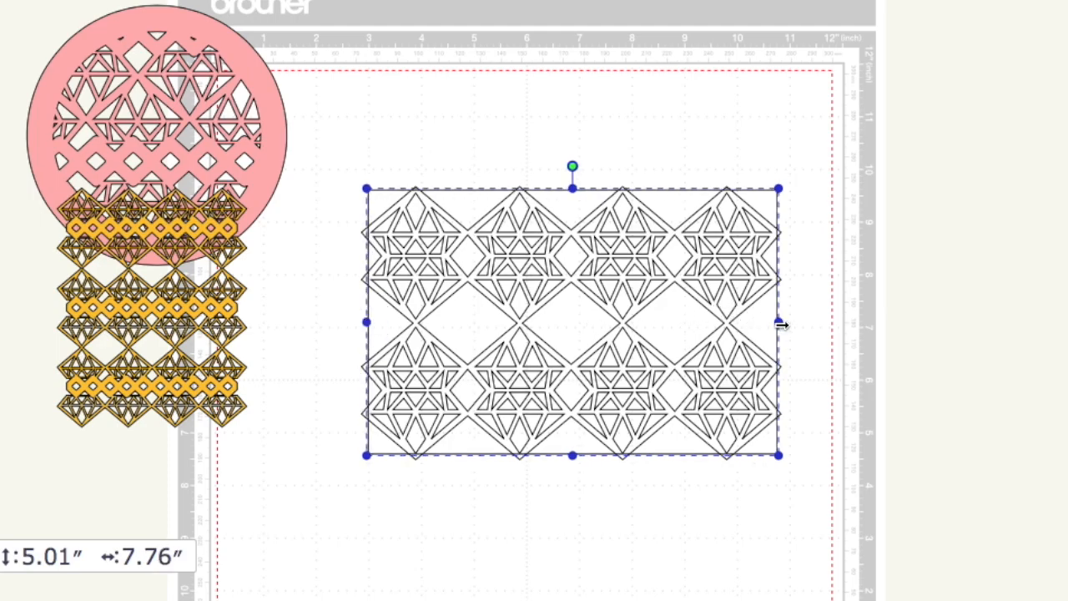
left_click_drag(779, 322, 779, 322)
- Try a 0.52-inch outward offset line with round corners around the rectangle and delete the resulting outline
left_click(431, 4)
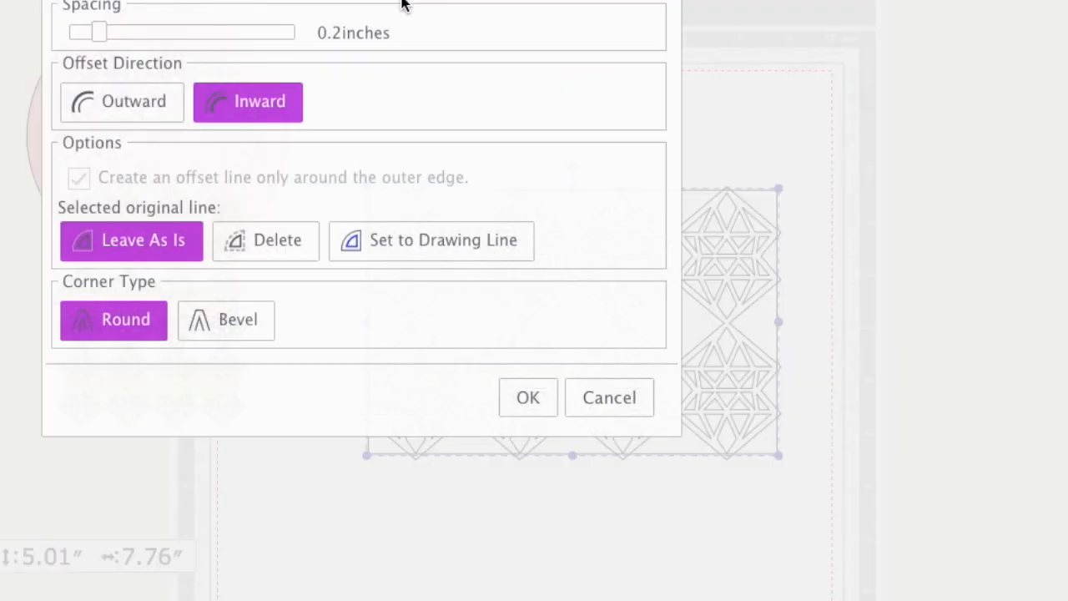
left_click_drag(102, 34, 163, 41)
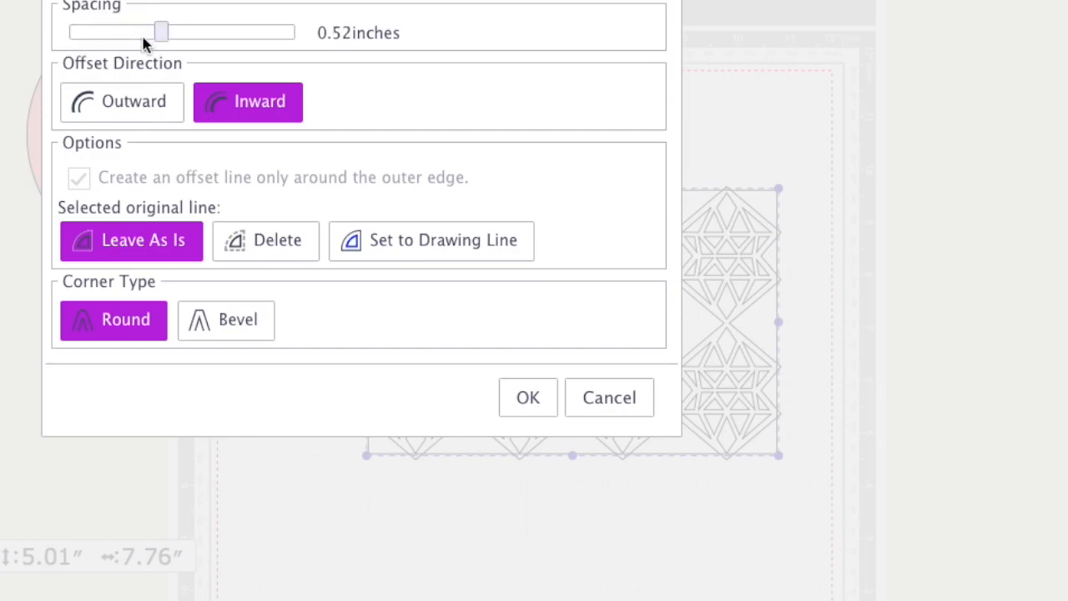
left_click(64, 102)
left_click(537, 406)
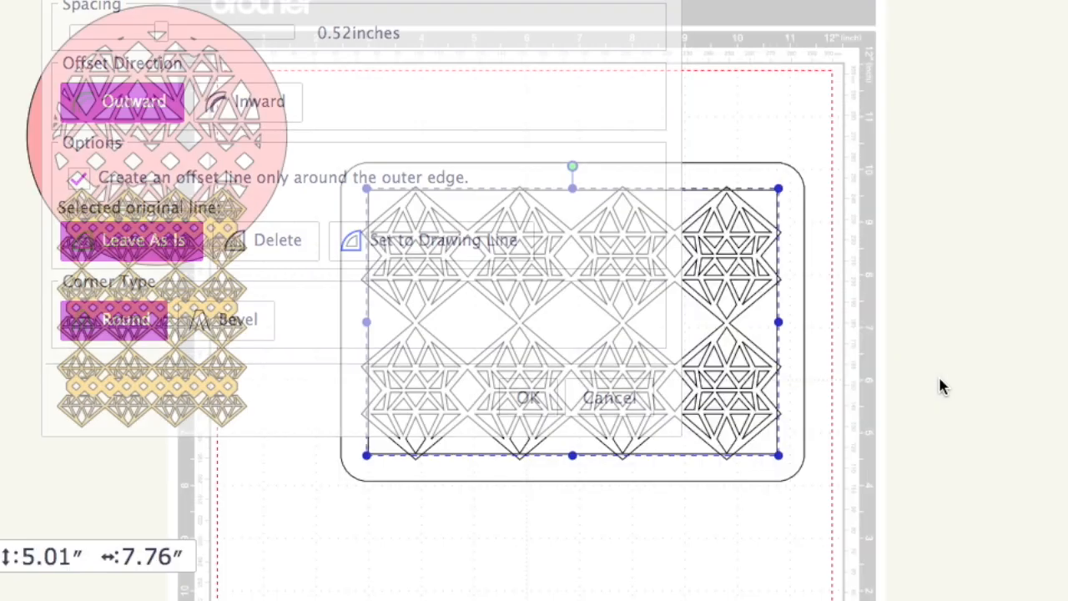
left_click(939, 383)
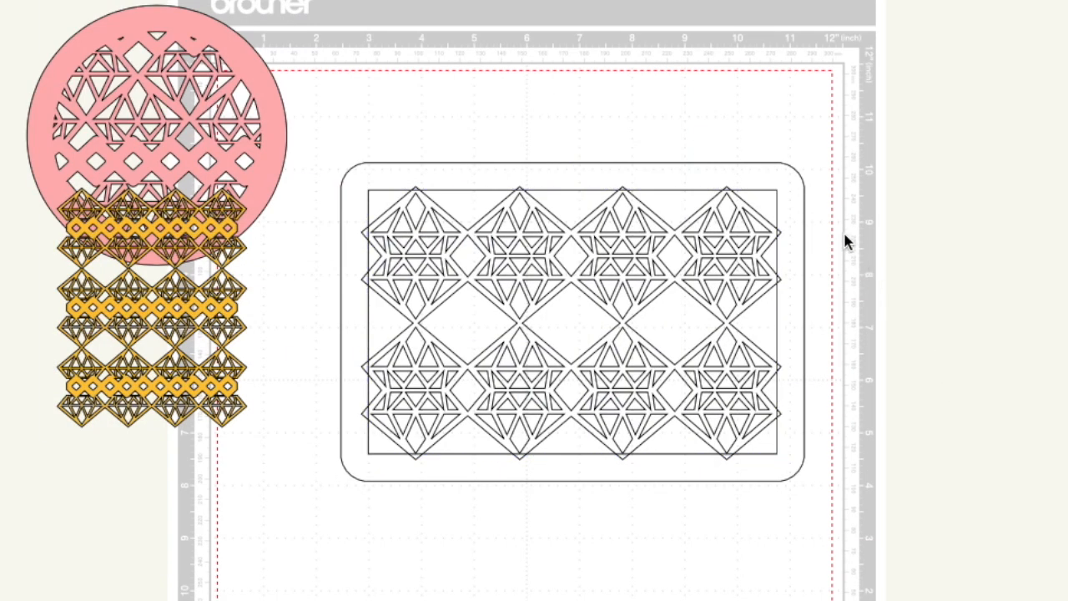
left_click(790, 193)
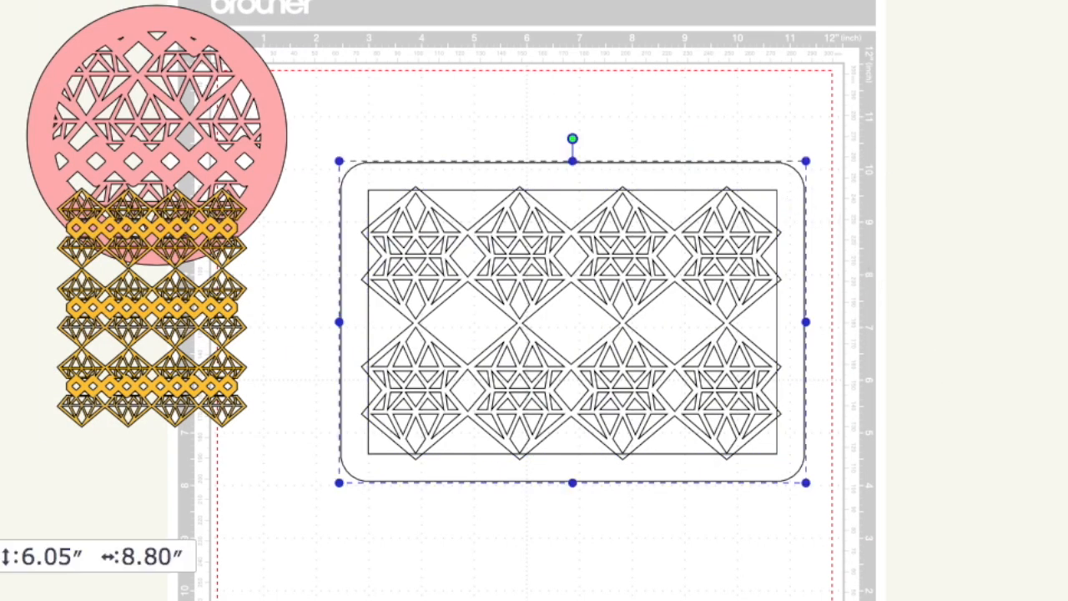
key("Delete")
- Create an outward offset line around the rectangle with 0.52 inches spacing and bevel corners
left_click(477, 203)
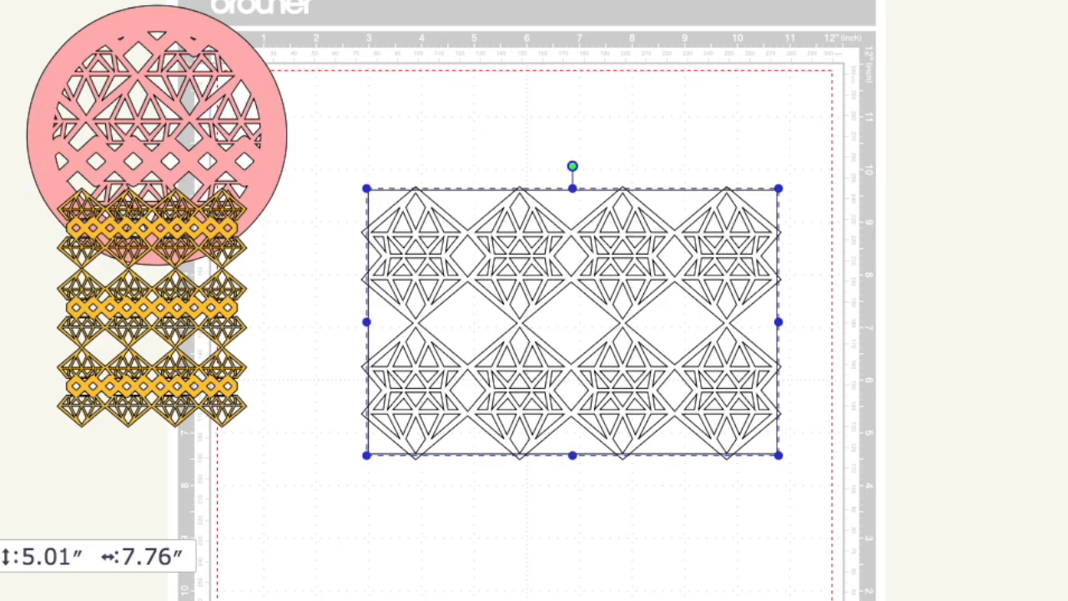
left_click(429, 5)
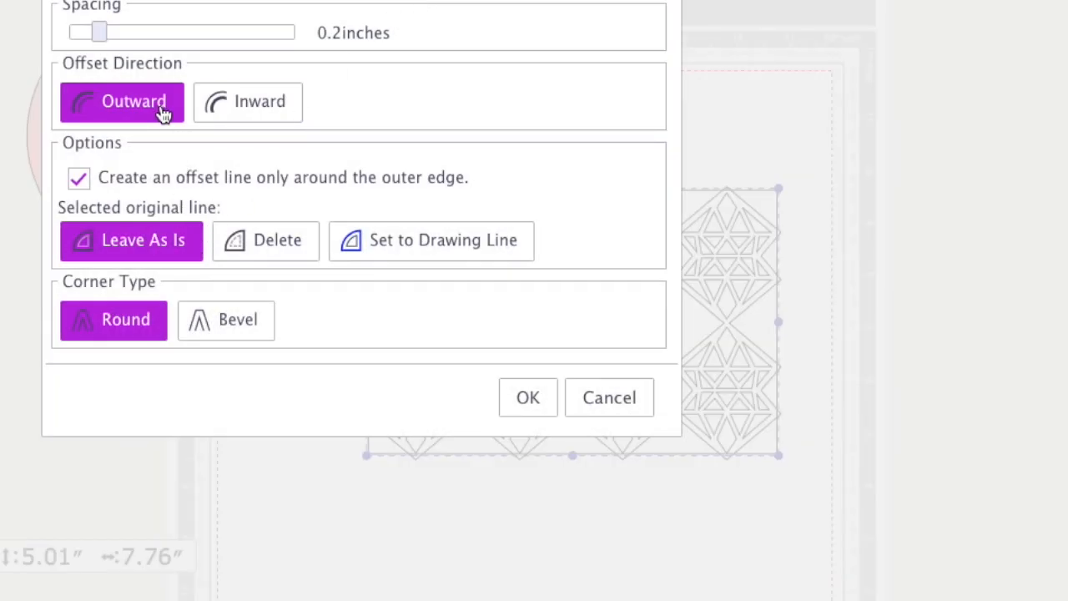
left_click(251, 327)
left_click(98, 32)
left_click_drag(99, 31, 161, 32)
left_click(540, 402)
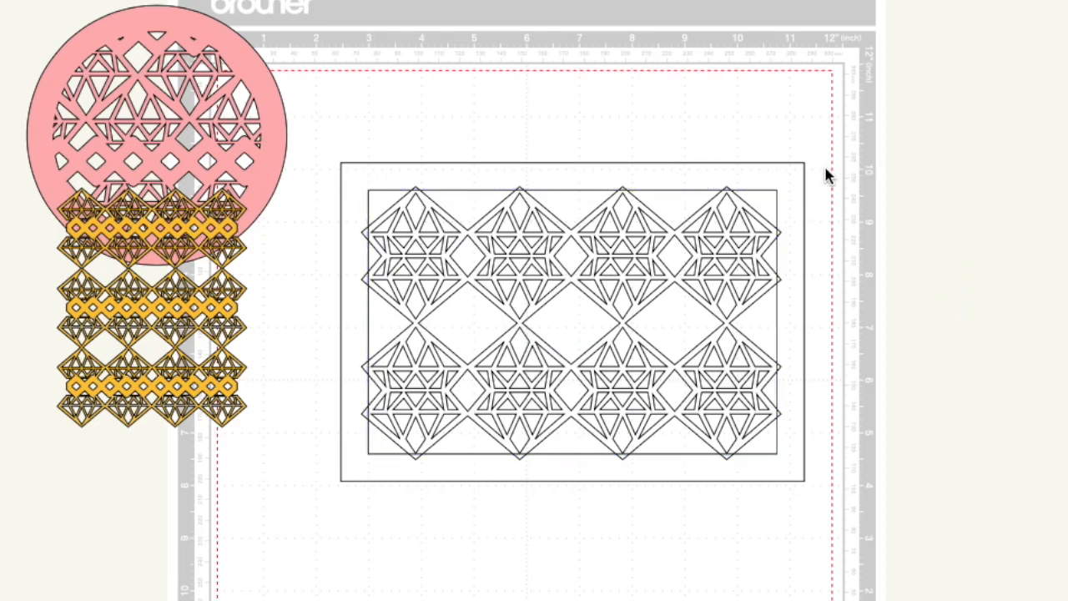
- Send the outer offset rectangle behind the inner rectangle and the diamond pattern
left_click(775, 202)
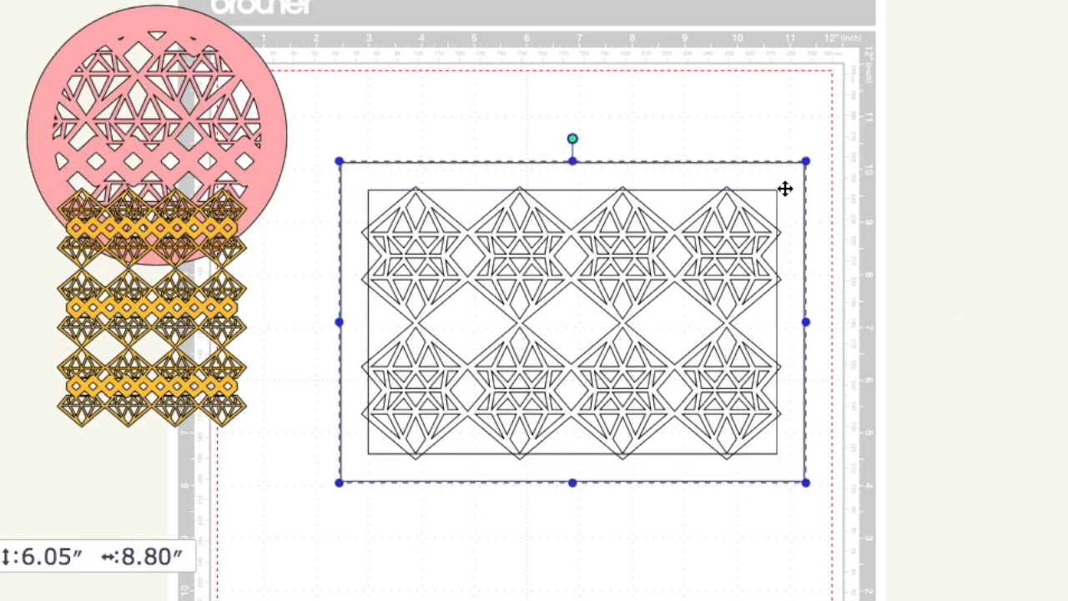
right_click(784, 190)
left_click(814, 375)
left_click(906, 426)
left_click(768, 201)
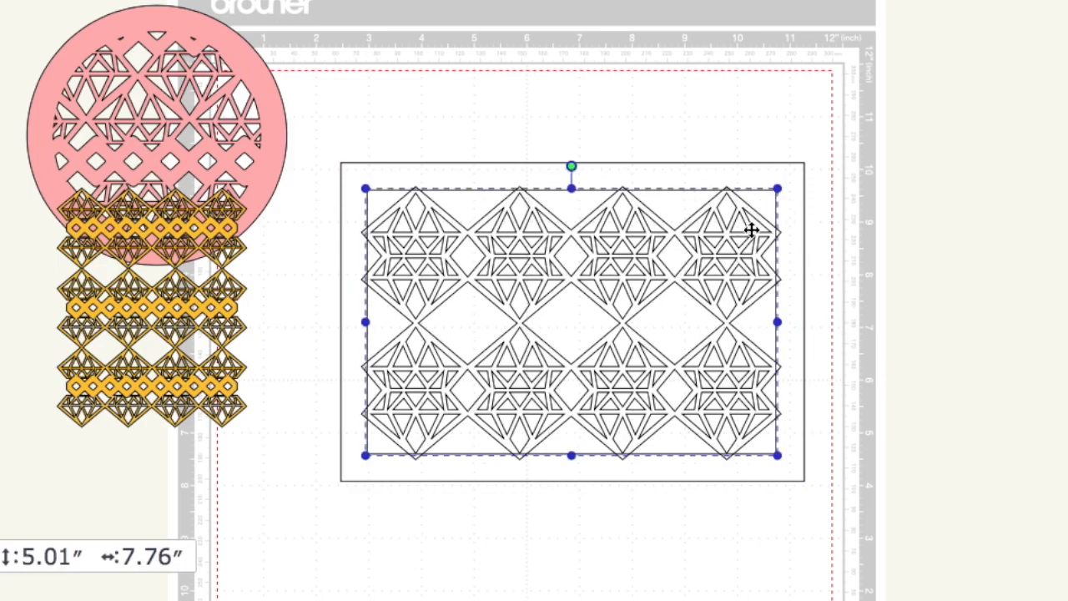
left_click(858, 248)
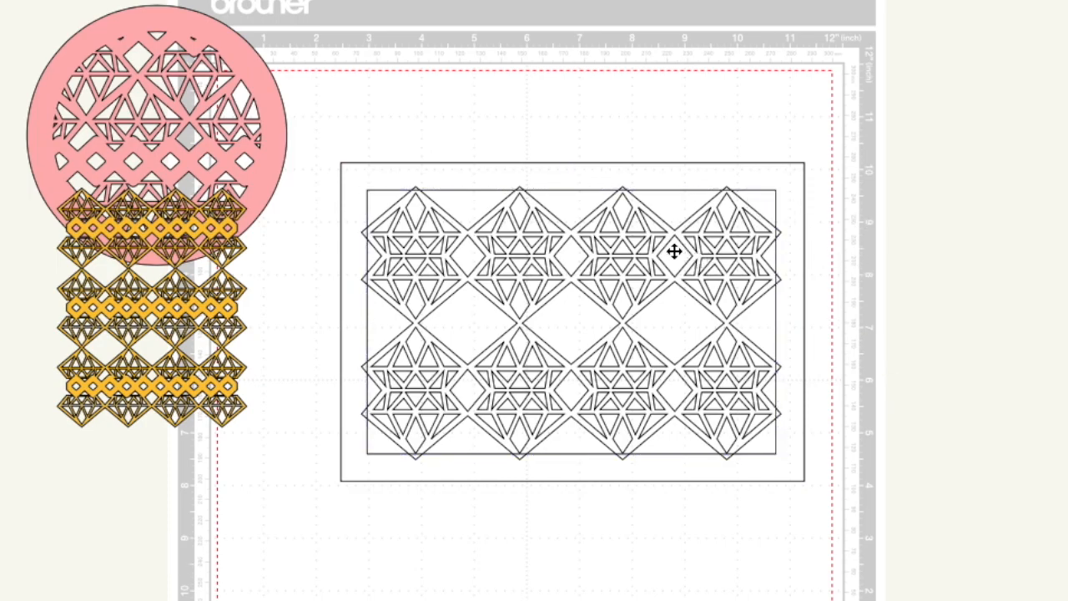
- Move the diamond pattern off to the mat's upper-left area and place the smaller rectangle back inside the outer one
left_click(674, 251)
left_click_drag(732, 267, 609, 271)
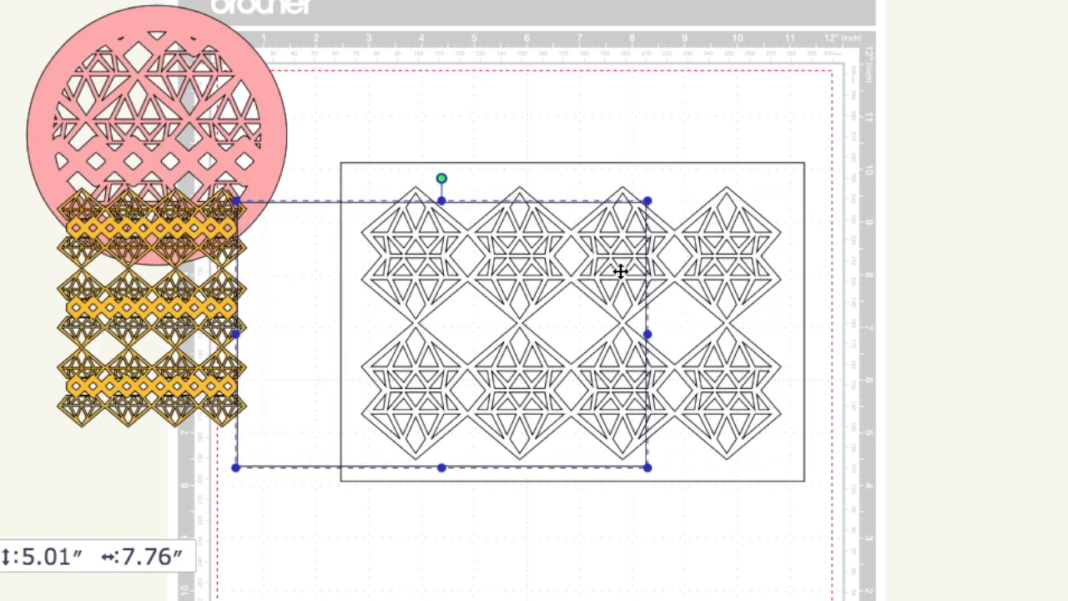
left_click(756, 268)
left_click_drag(754, 272, 501, 0)
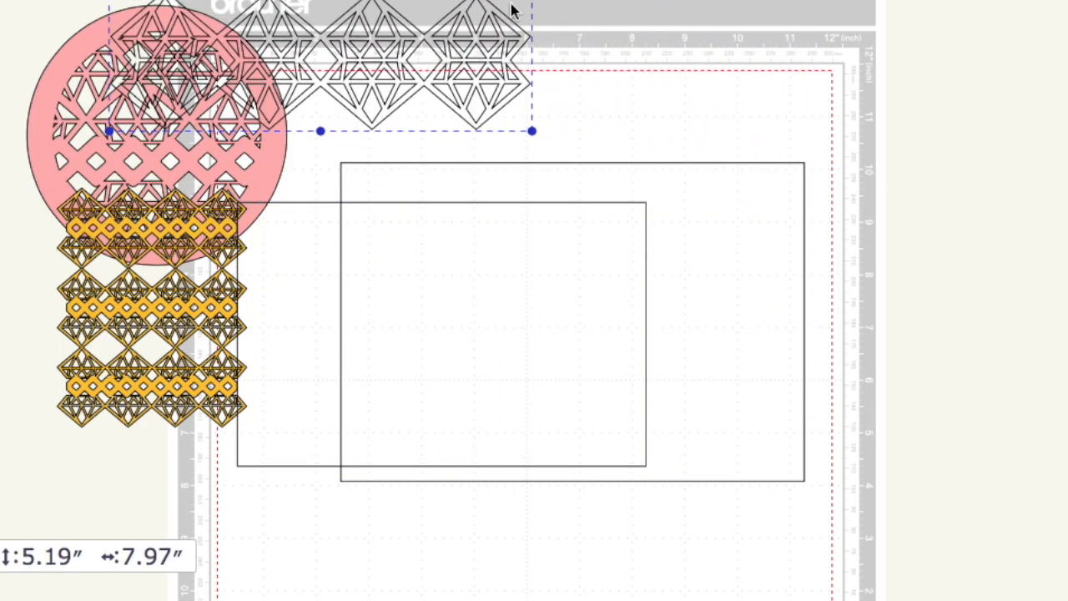
left_click_drag(520, 314, 648, 305)
- Select both rectangles and align them on their horizontal and vertical centers
left_click(834, 520)
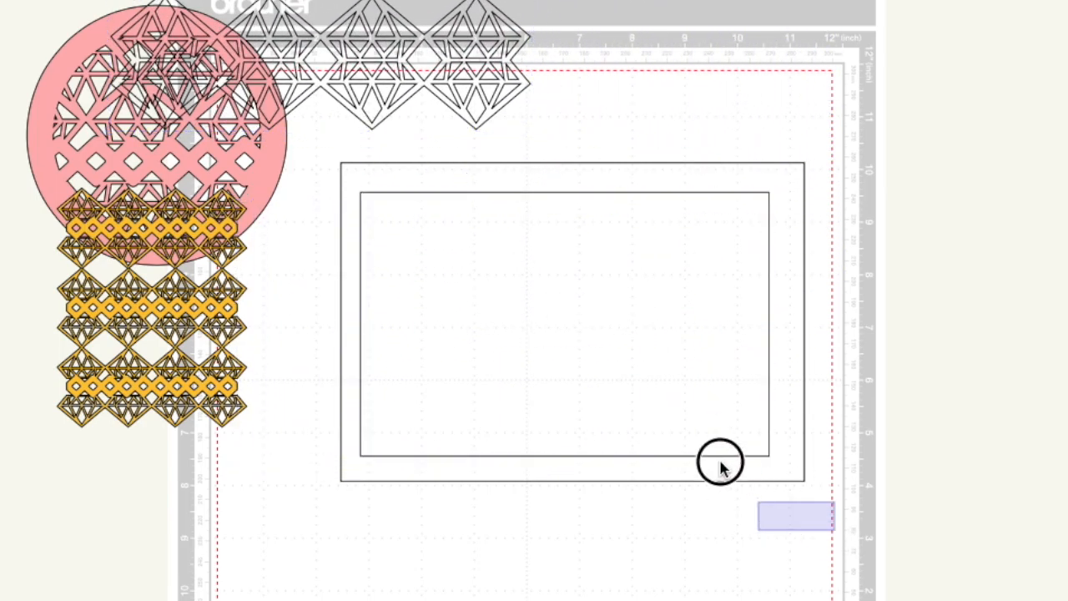
left_click_drag(727, 478, 678, 330)
left_click(344, 52)
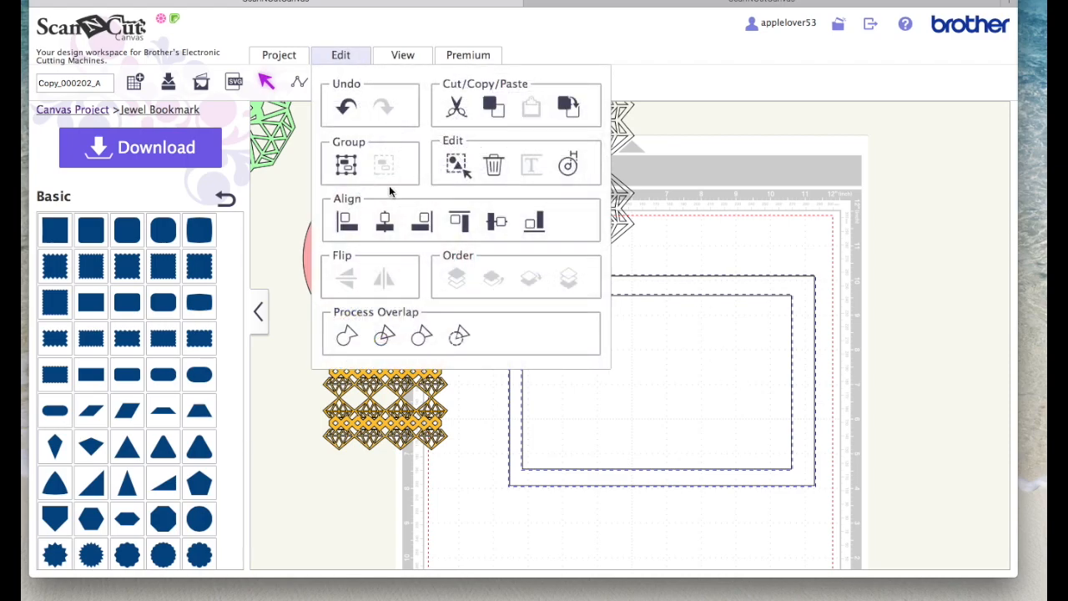
left_click(387, 226)
left_click(340, 54)
left_click(497, 221)
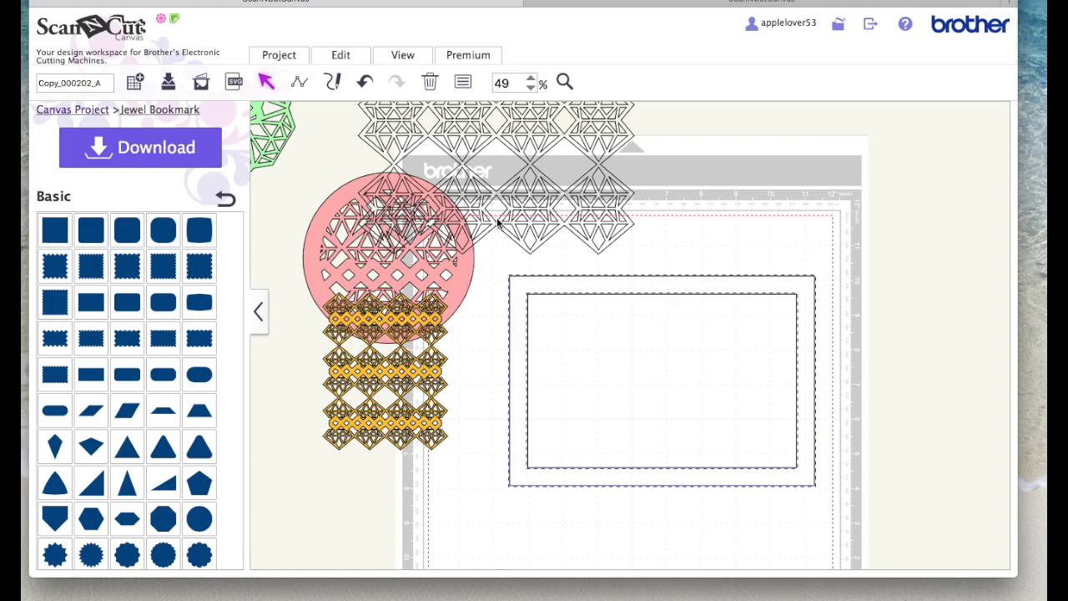
- Cut the inner rectangle out of the outer one to make a hollow frame, and shift the frame slightly
left_click(342, 53)
left_click(459, 336)
left_click_drag(790, 466, 801, 462)
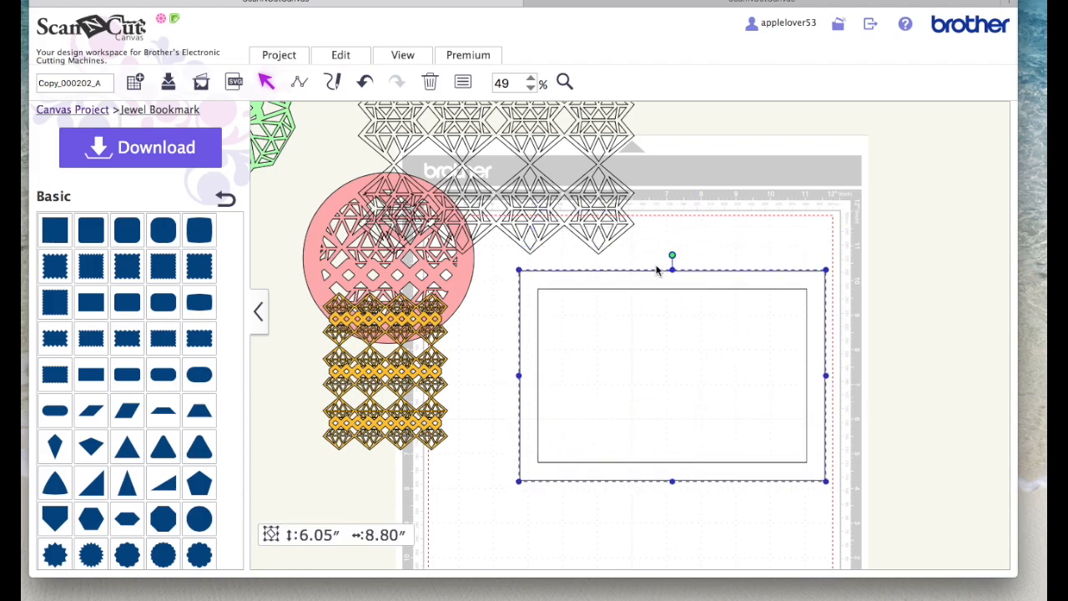
- Move the diamond pattern into the hollow frame, select both, and align them on their horizontal and vertical centers
left_click_drag(632, 222, 785, 408)
left_click_drag(869, 516, 653, 246)
left_click(340, 54)
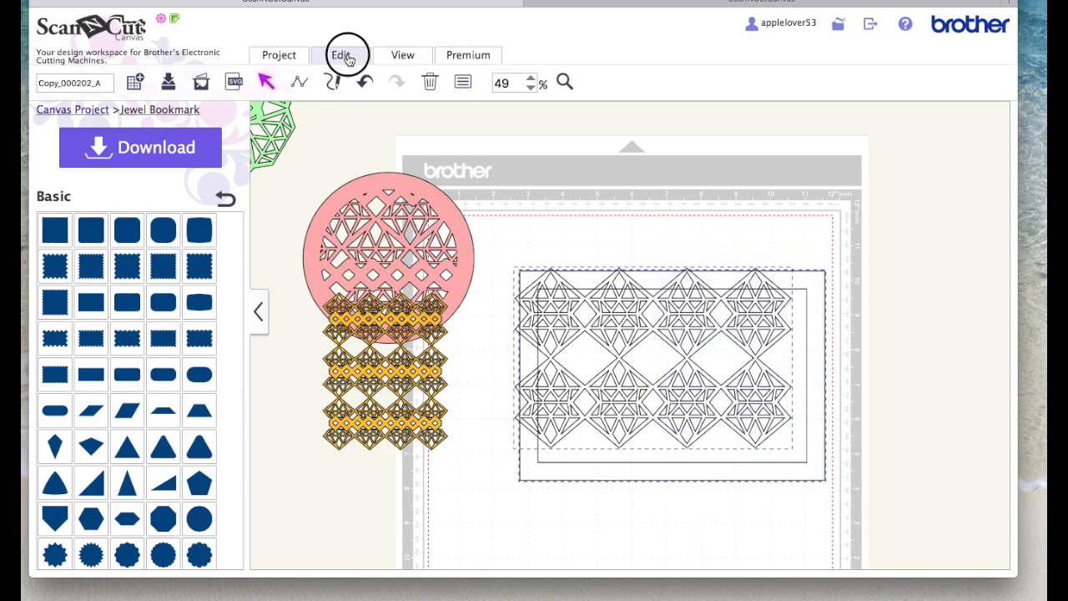
left_click(387, 227)
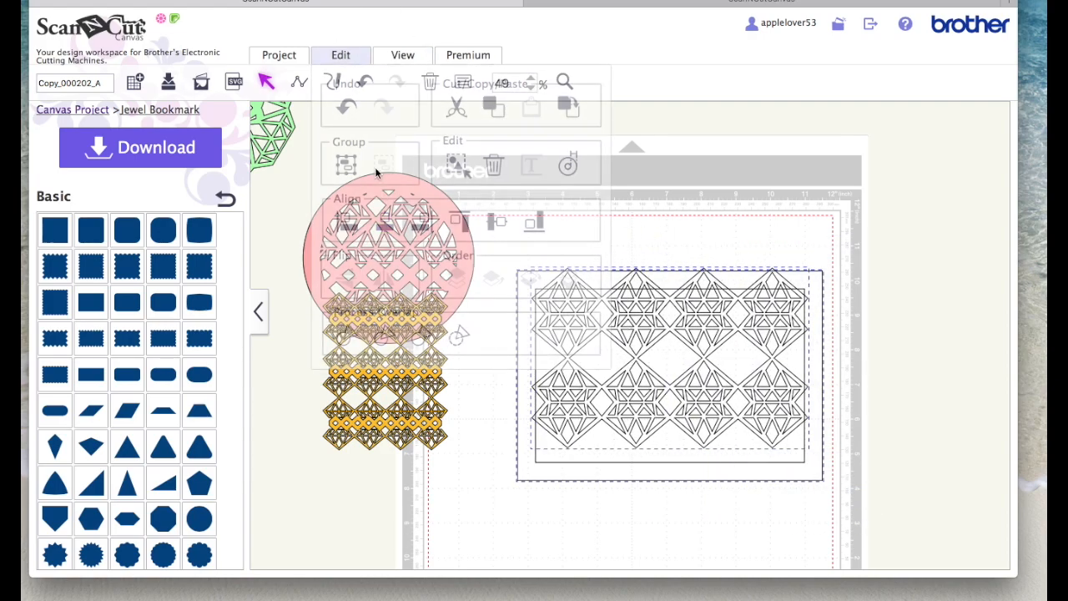
left_click(350, 54)
left_click(498, 223)
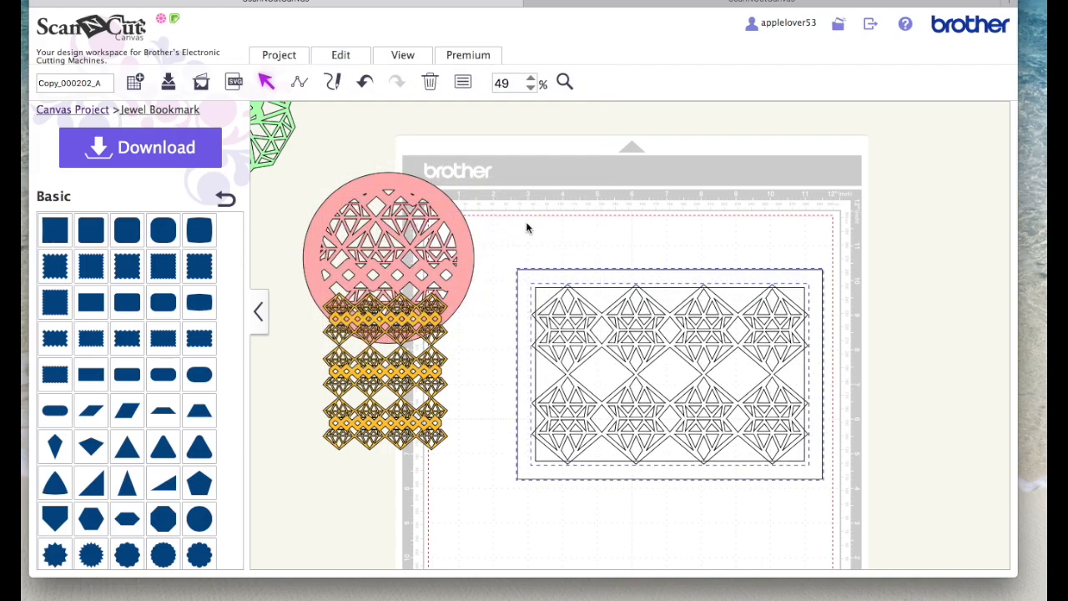
- Weld the diamond pattern to the rectangular frame and fill the combined shape with bright sky blue
left_click(350, 55)
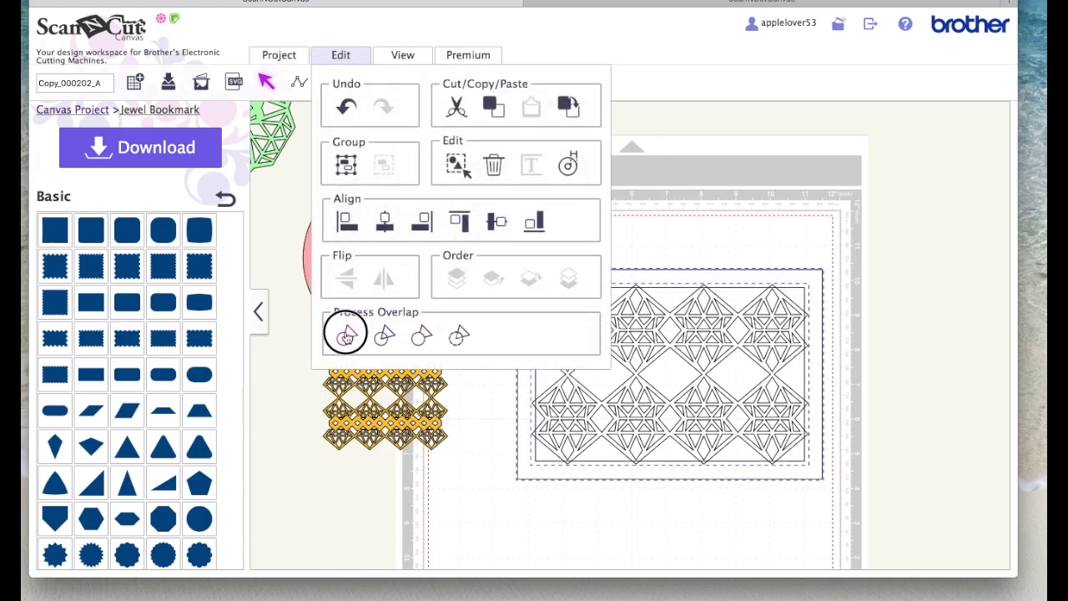
left_click(346, 333)
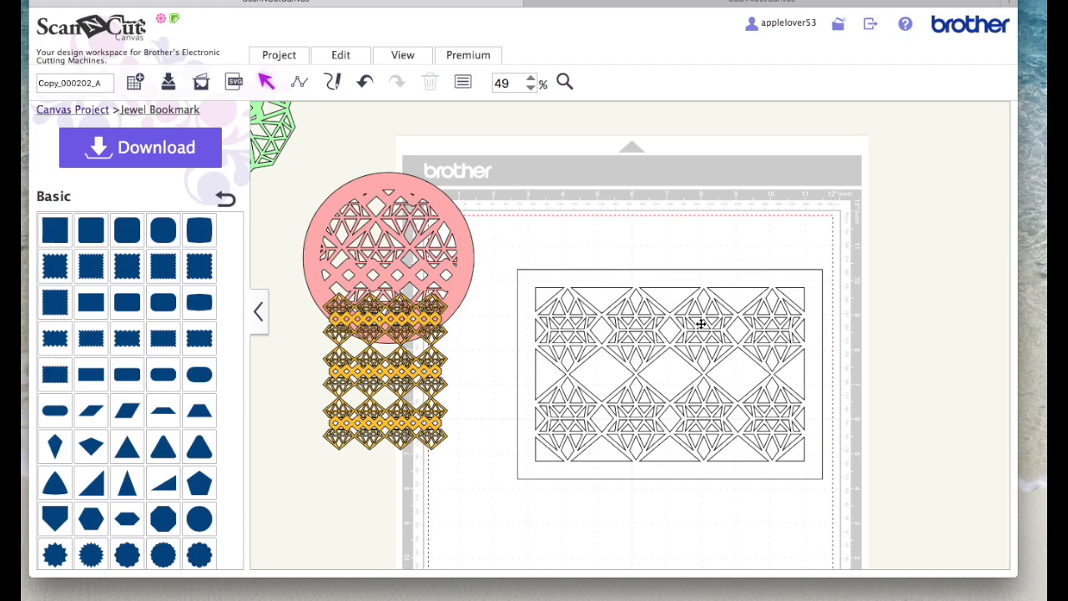
left_click(701, 323)
left_click(464, 84)
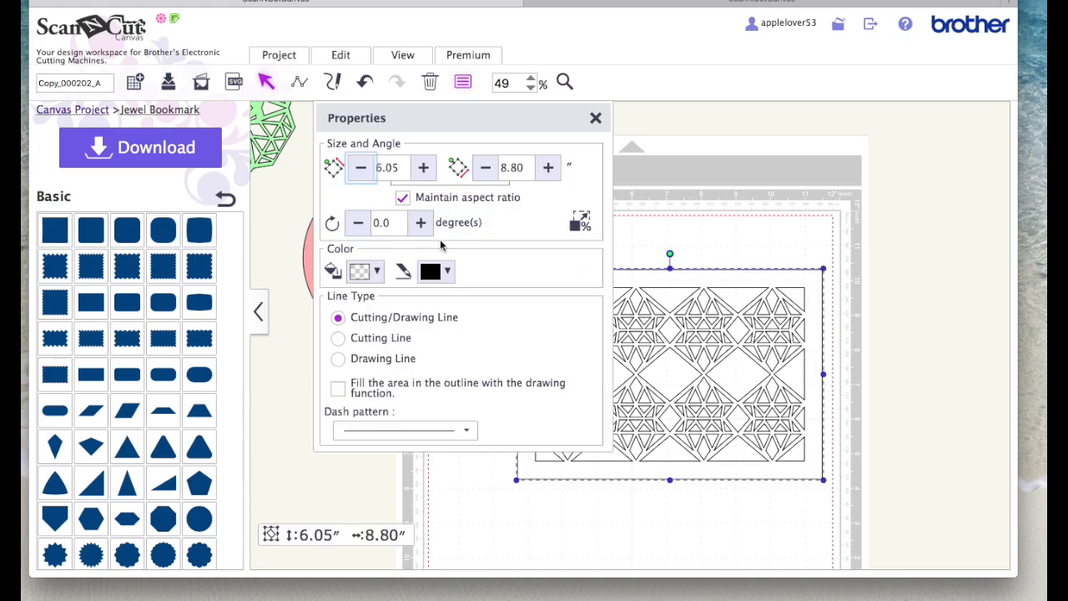
left_click(367, 271)
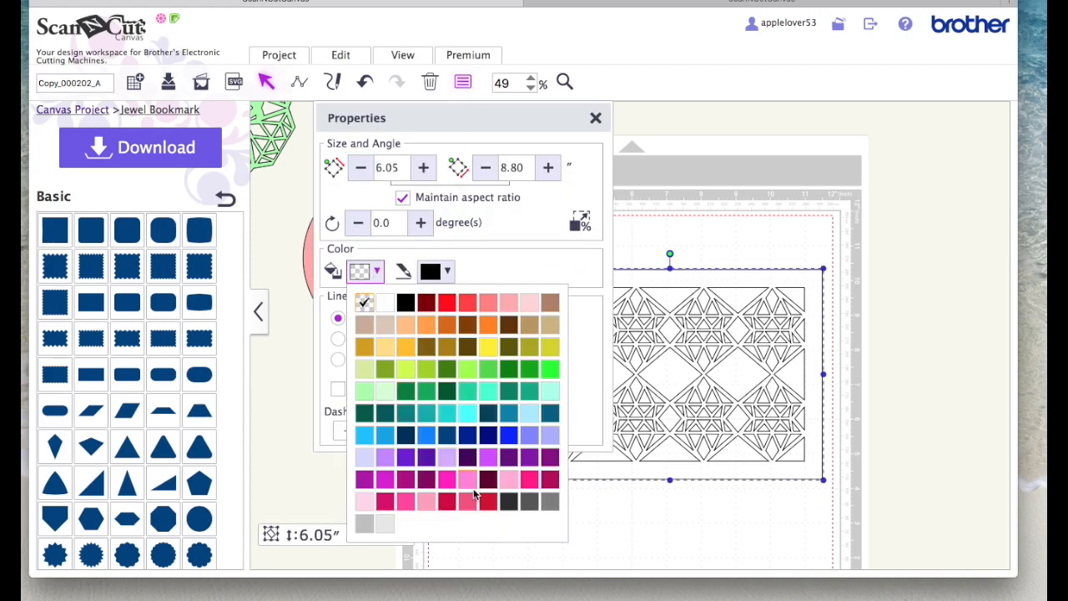
left_click(364, 435)
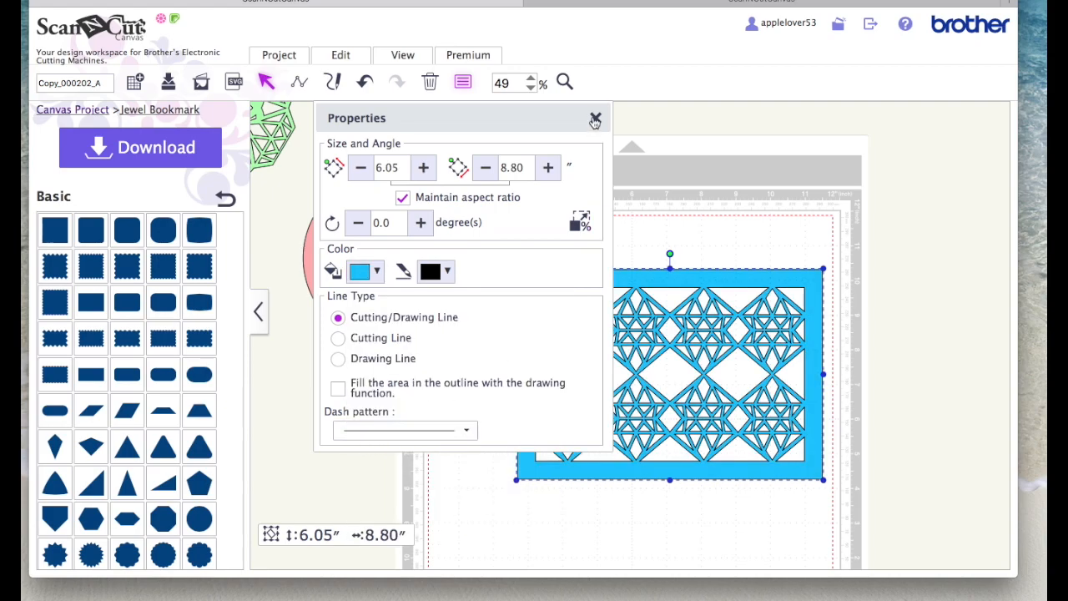
left_click(595, 120)
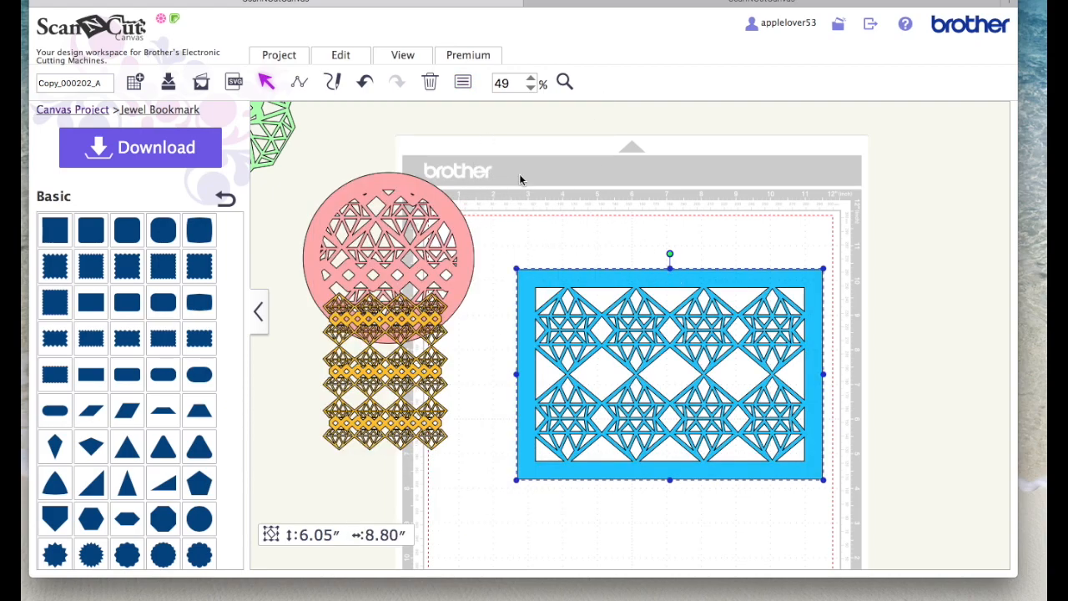
- Move the blue framed design off the mat's upper-right corner and place the unfilled stacked-strip pattern just beside it
left_click(531, 87)
left_click(655, 185)
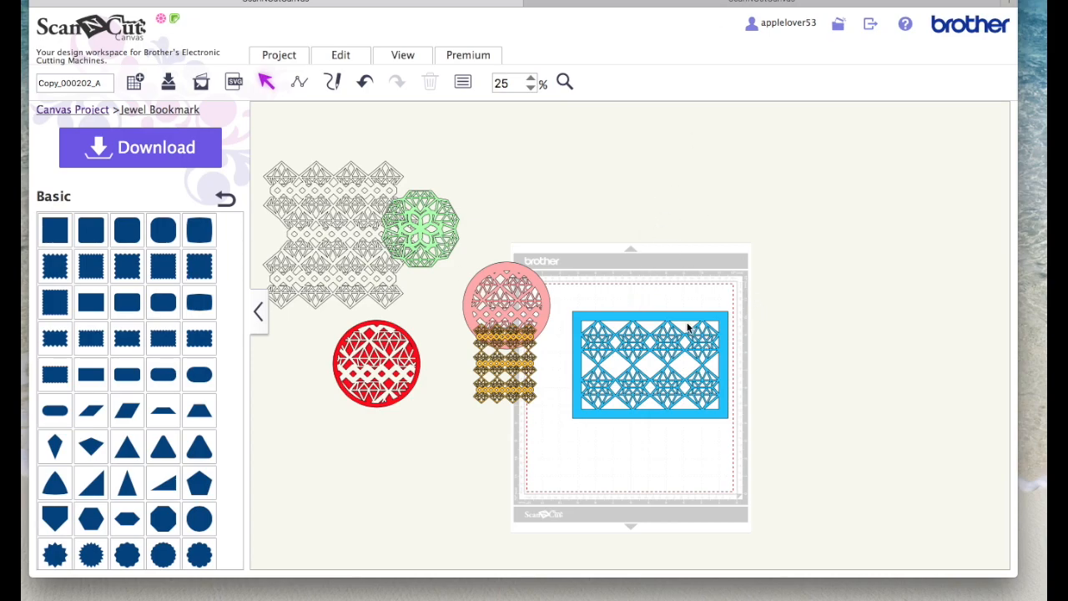
left_click_drag(675, 321, 793, 219)
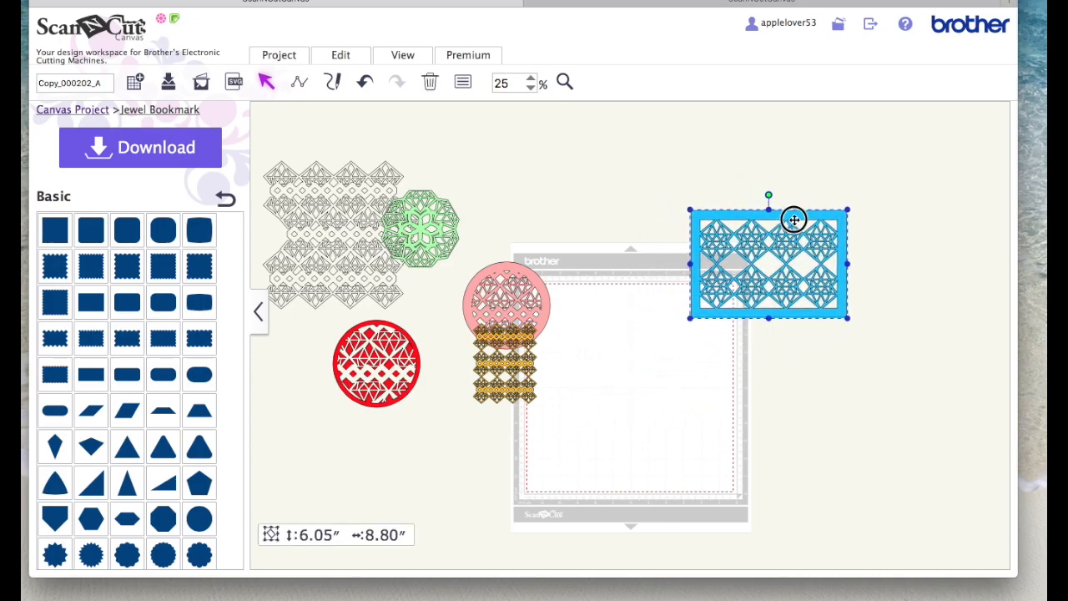
left_click_drag(351, 179, 622, 208)
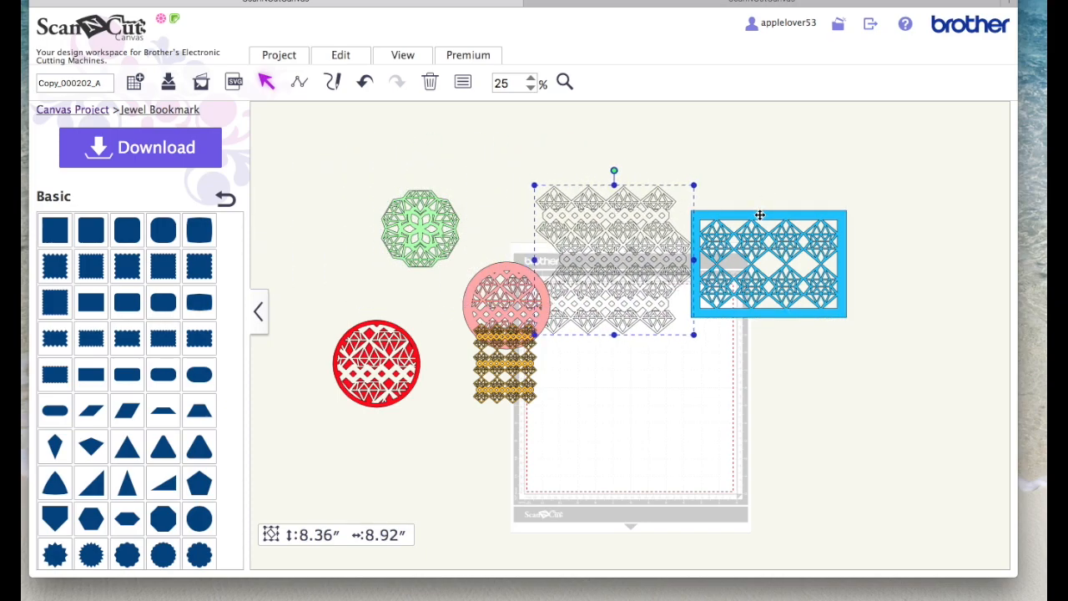
left_click_drag(759, 216, 794, 198)
left_click_drag(670, 241, 694, 249)
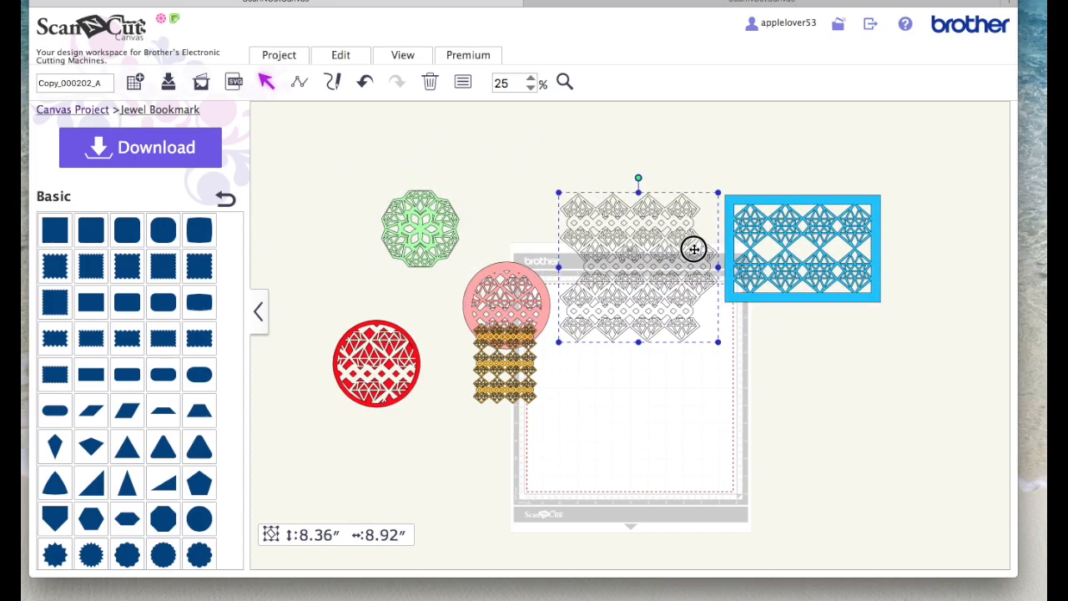
- Fill the stacked-strip pattern with light periwinkle
left_click(462, 84)
left_click(377, 270)
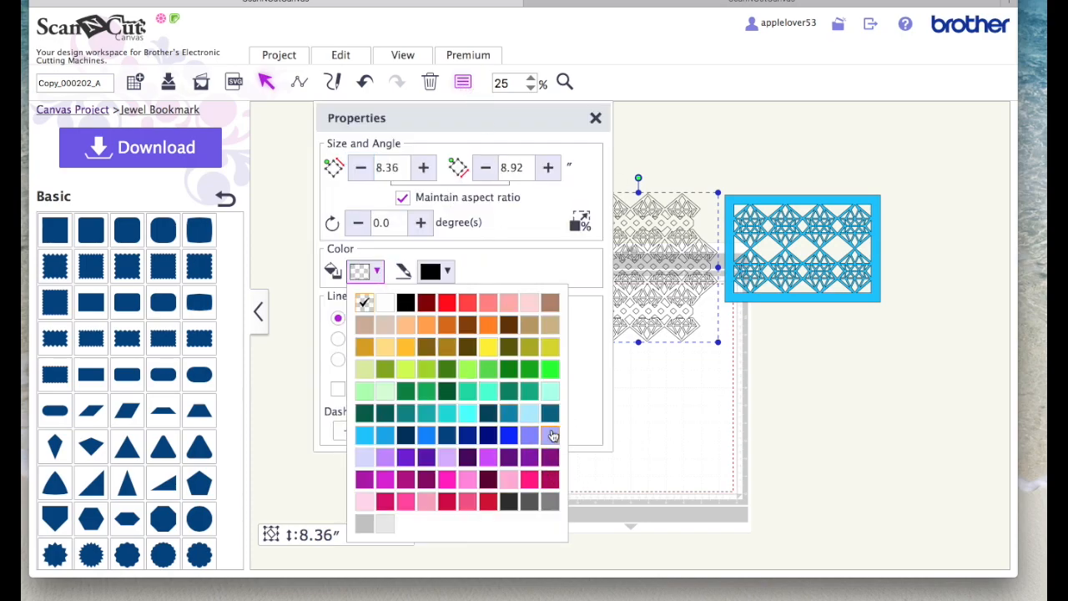
left_click(550, 434)
left_click(596, 120)
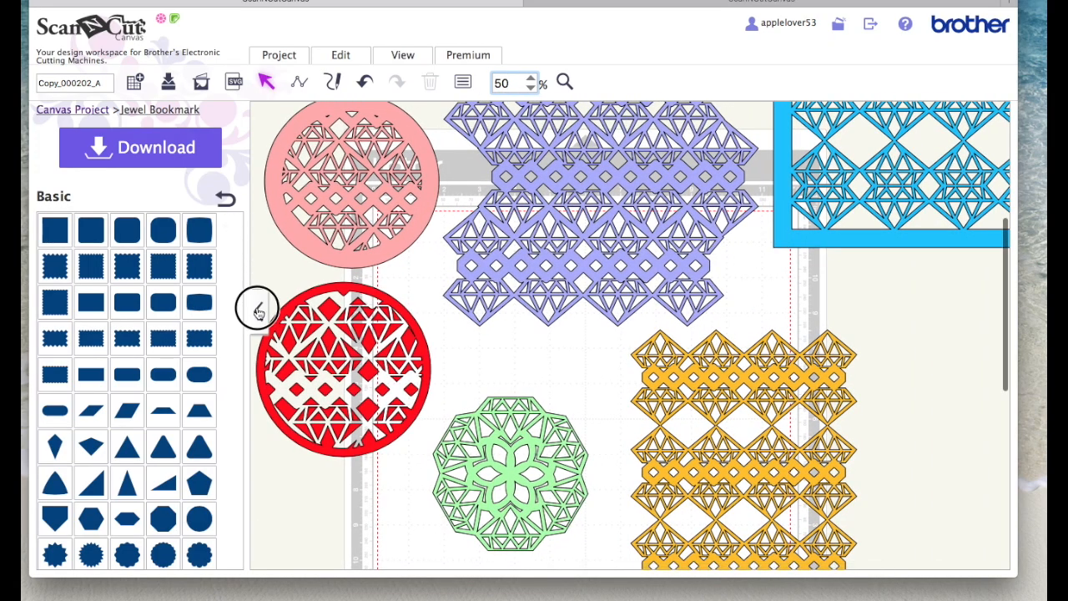
- Collapse the shape library and examine all the finished jewel designs across the canvas
left_click(259, 310)
scroll(659, 349, "up", 3)
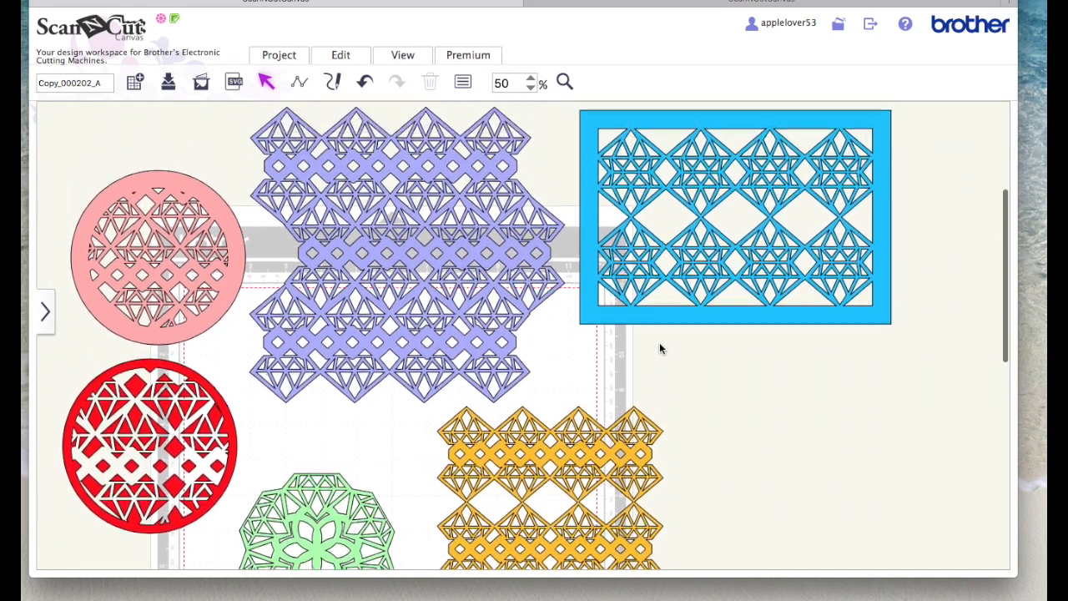
scroll(659, 349, "up", 1)
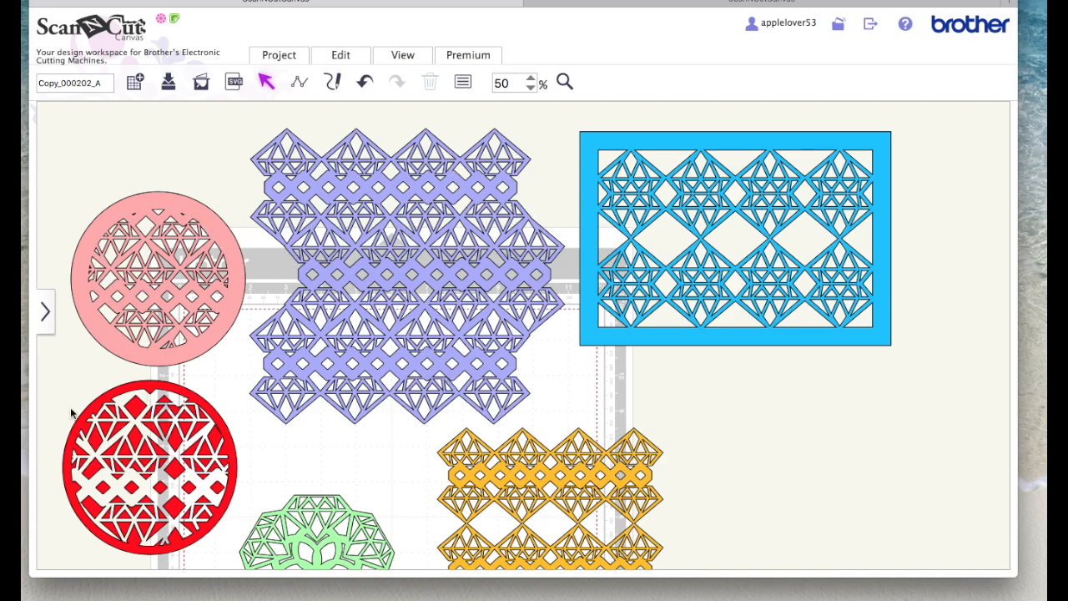
scroll(334, 425, "down", 3)
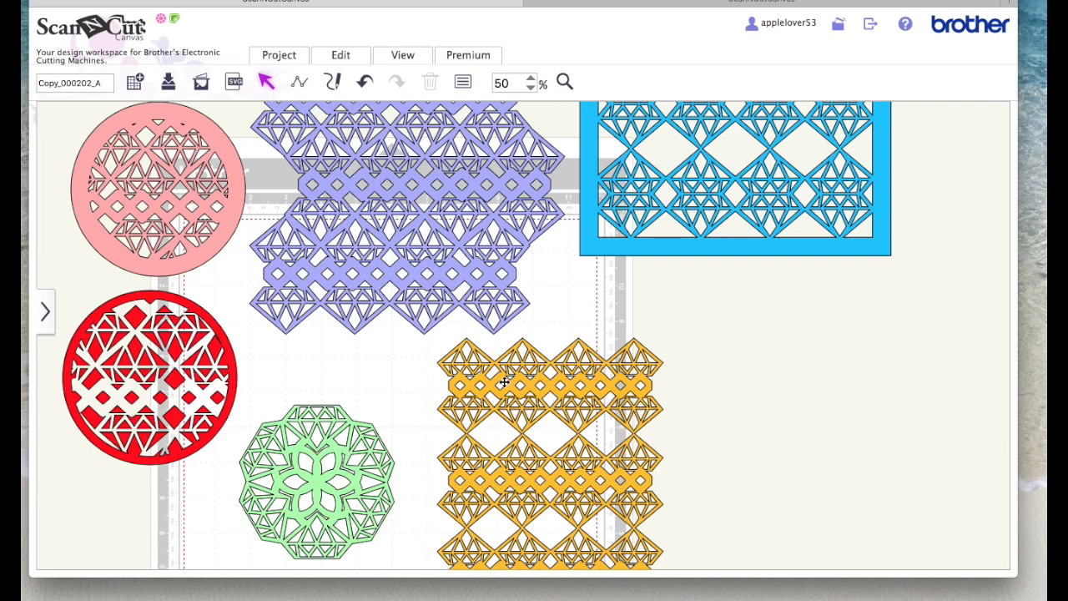
scroll(501, 380, "up", 1)
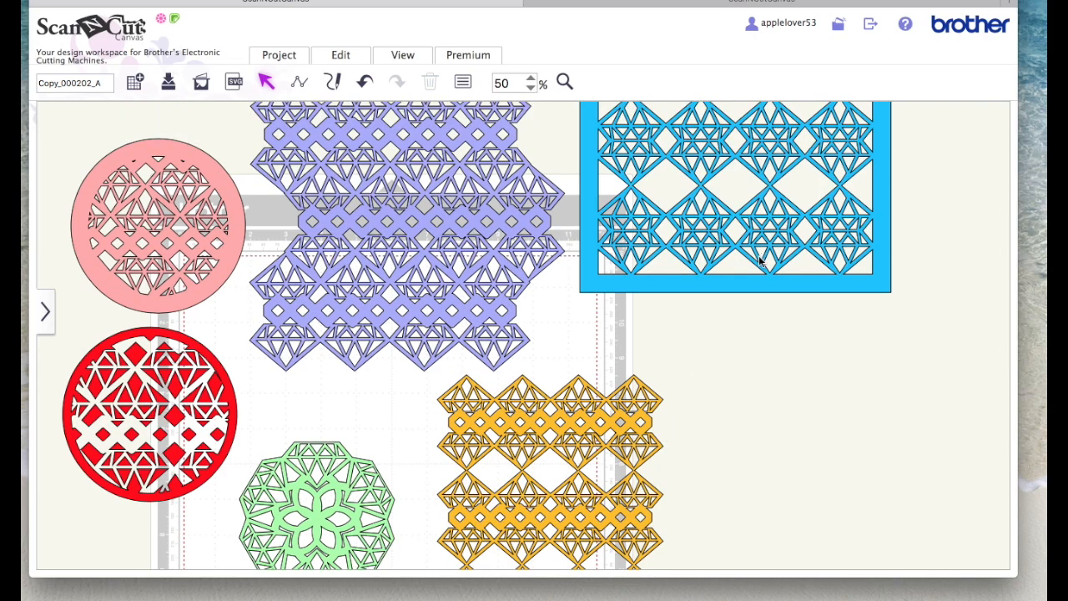
scroll(764, 176, "up", 3)
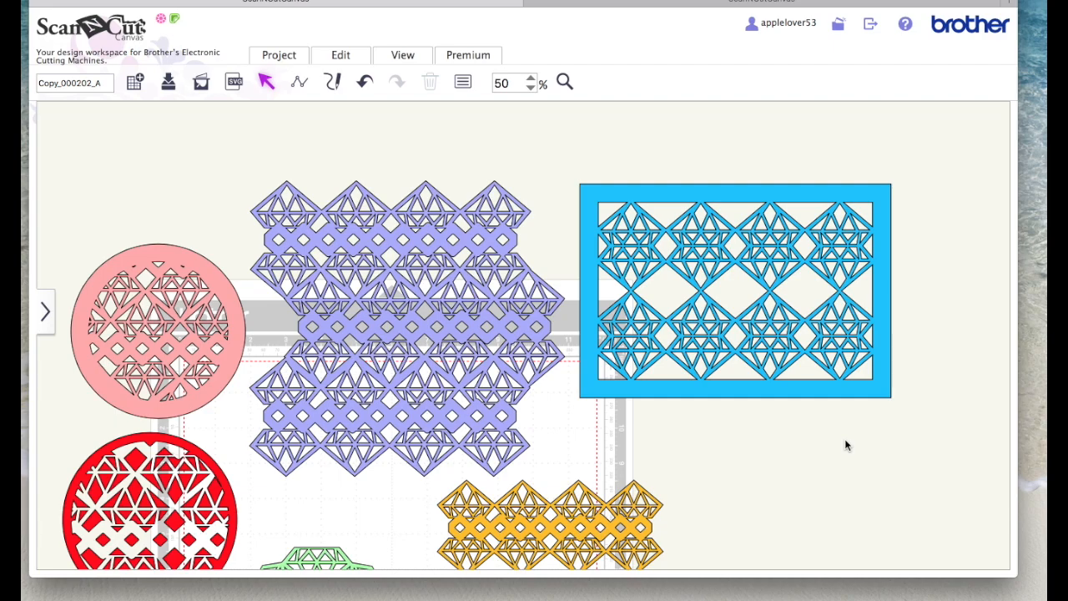
scroll(862, 405, "down", 5)
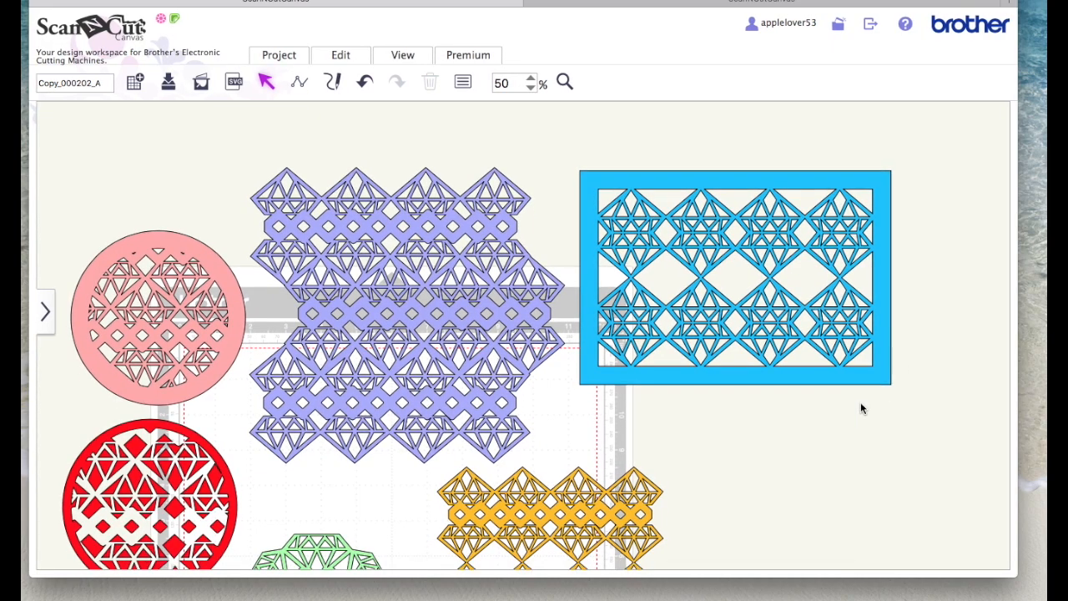
scroll(862, 408, "up", 3)
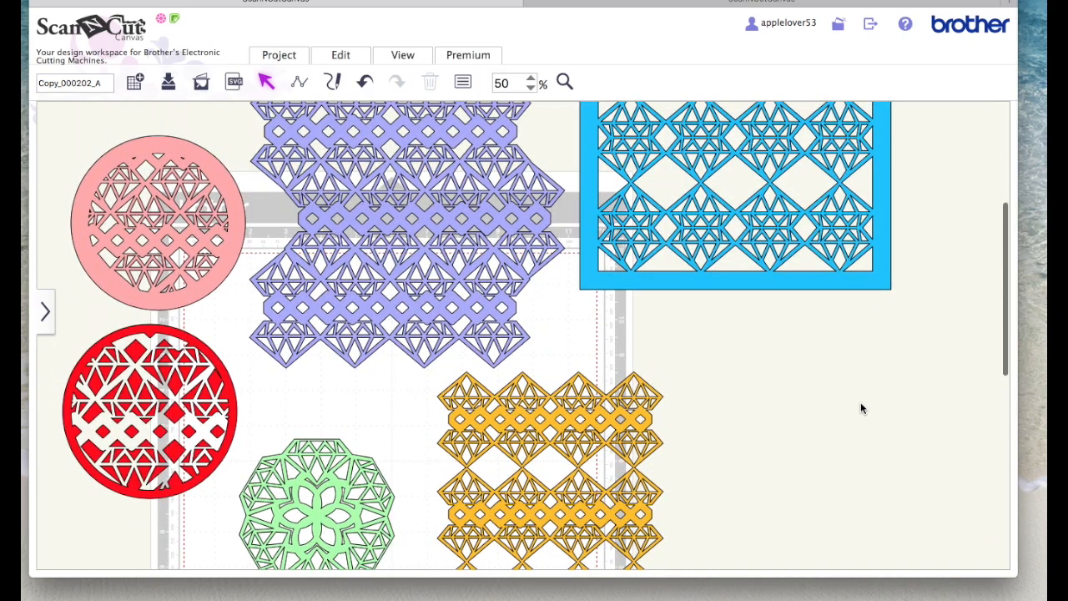